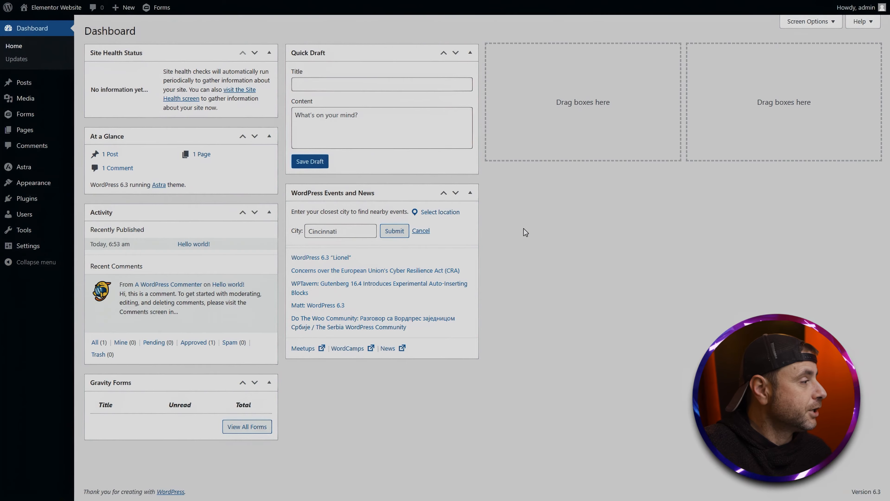
Find the Elementor Website Builder plugin by searching for "elementor", then install and activate it.
mouse_move(28, 198)
click(91, 213)
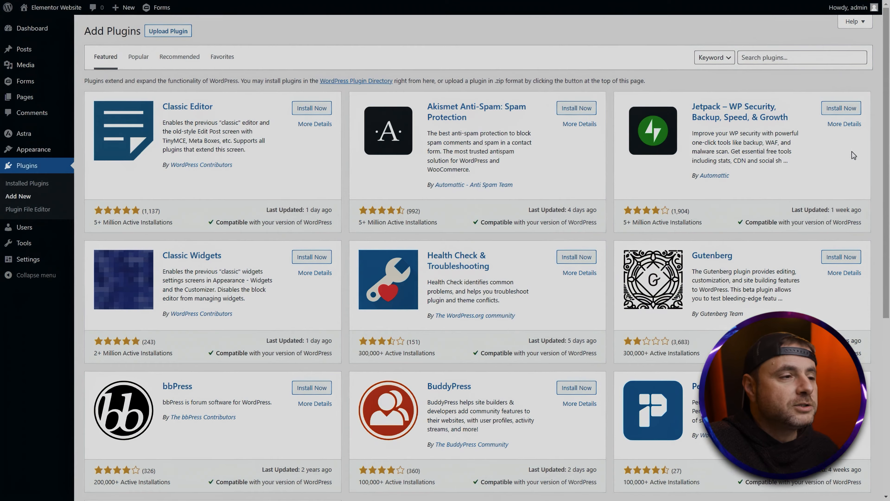
click(780, 60)
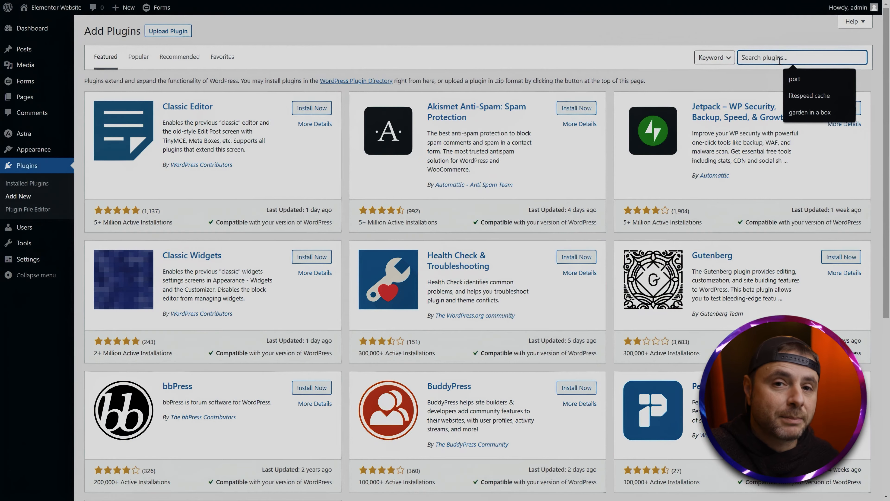
text(elementor)
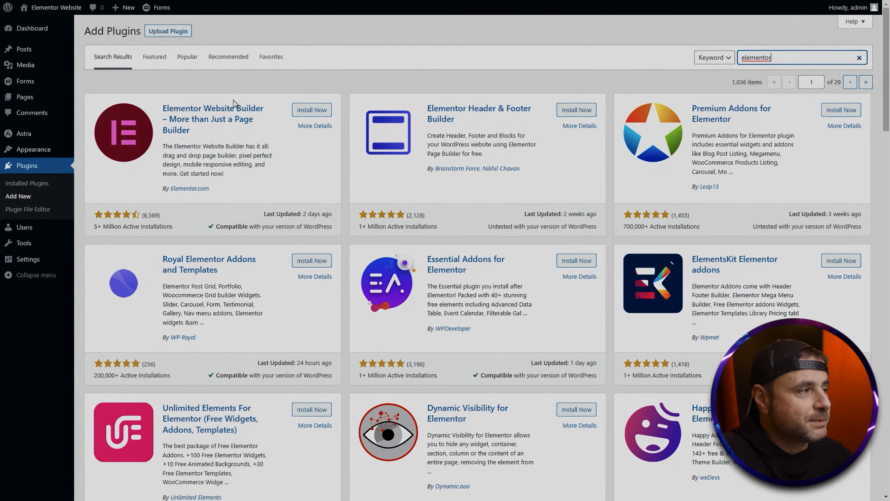
click(305, 112)
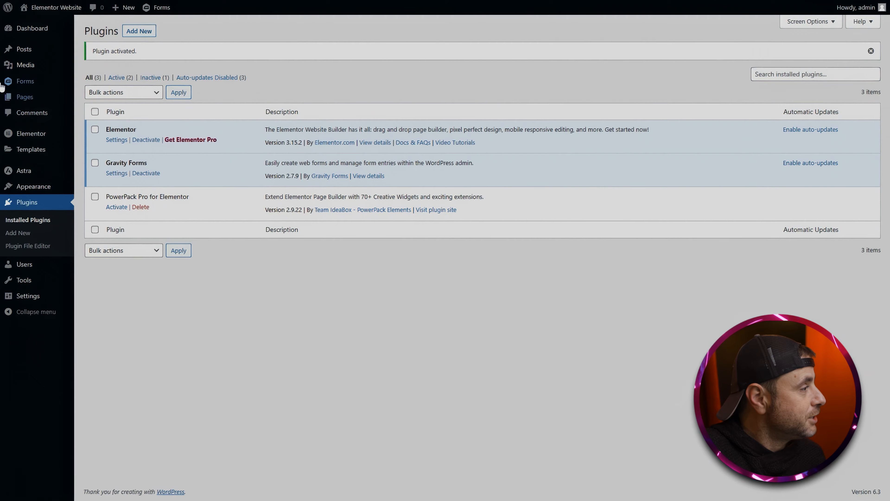
Create a new page titled "Home" and publish it.
click(88, 111)
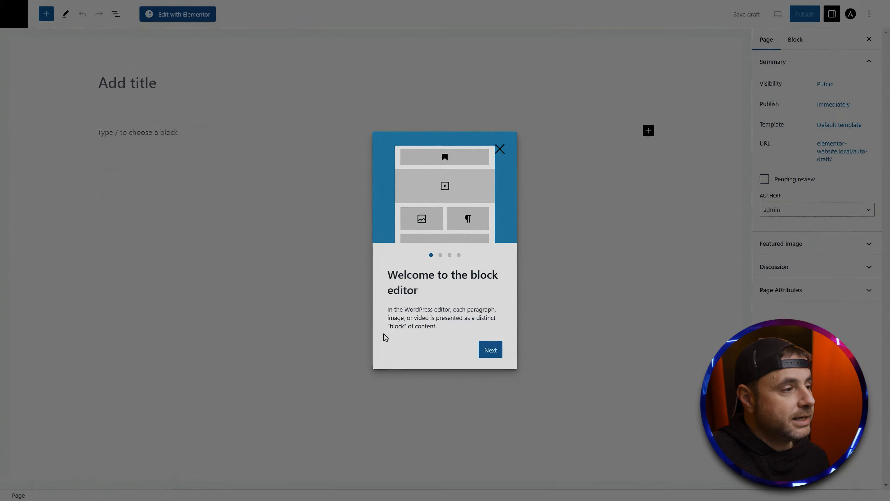
click(500, 150)
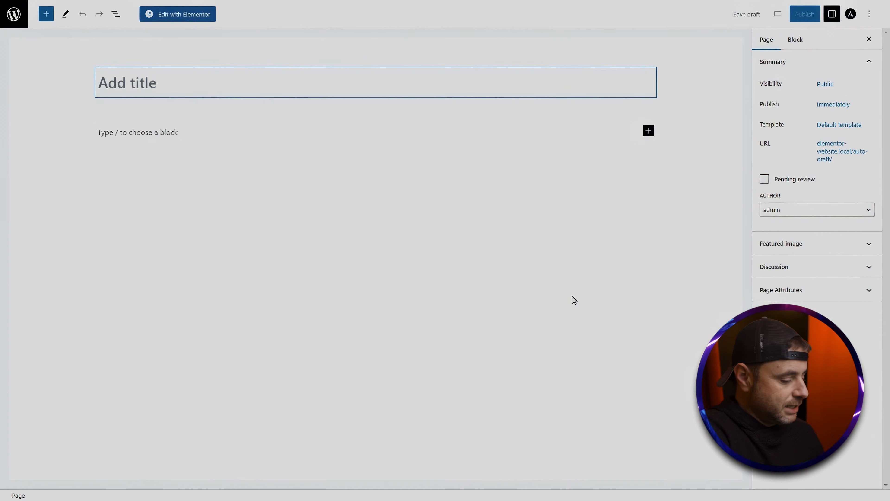
text(Home)
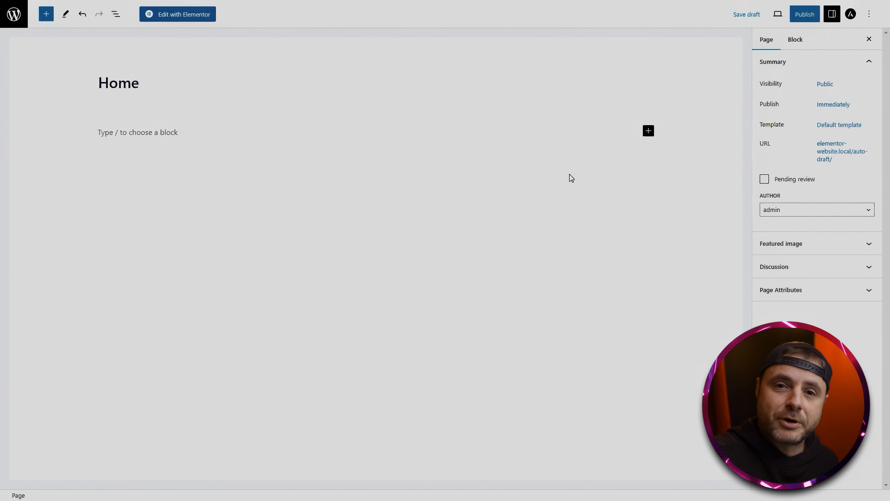
click(793, 14)
click(797, 17)
Open the Home page for editing with Elementor and dismiss the What's New announcements.
click(199, 16)
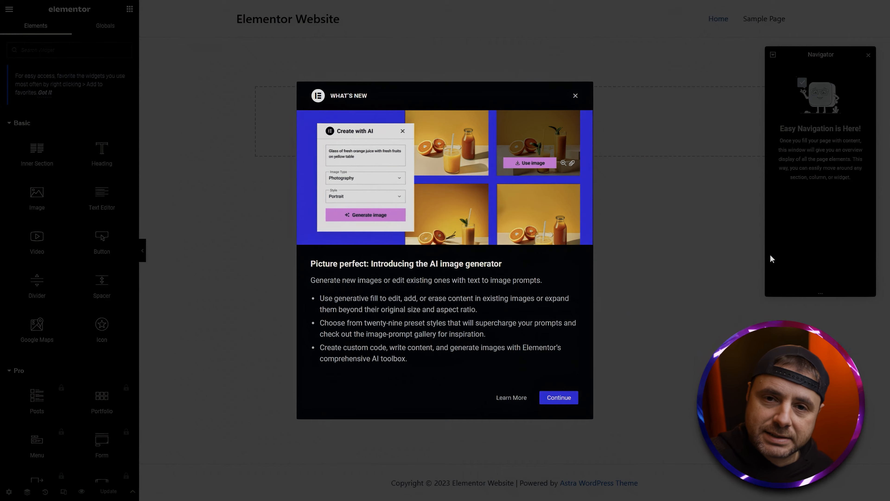
click(575, 94)
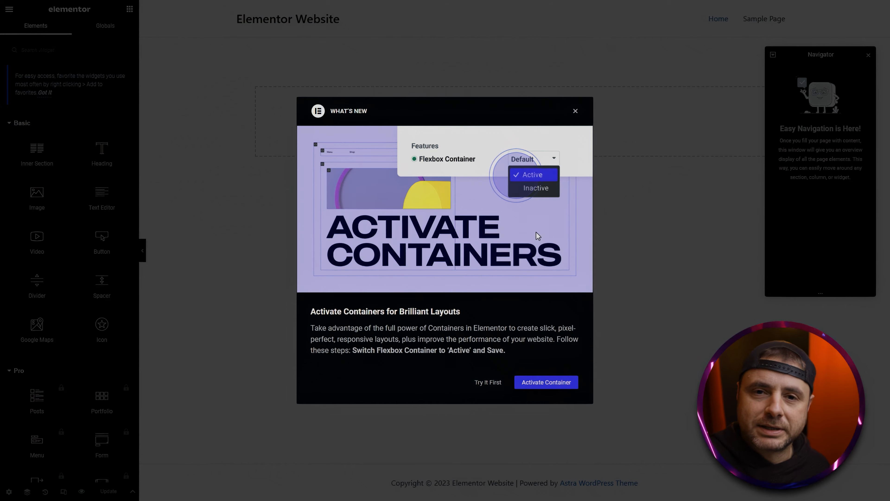
click(575, 113)
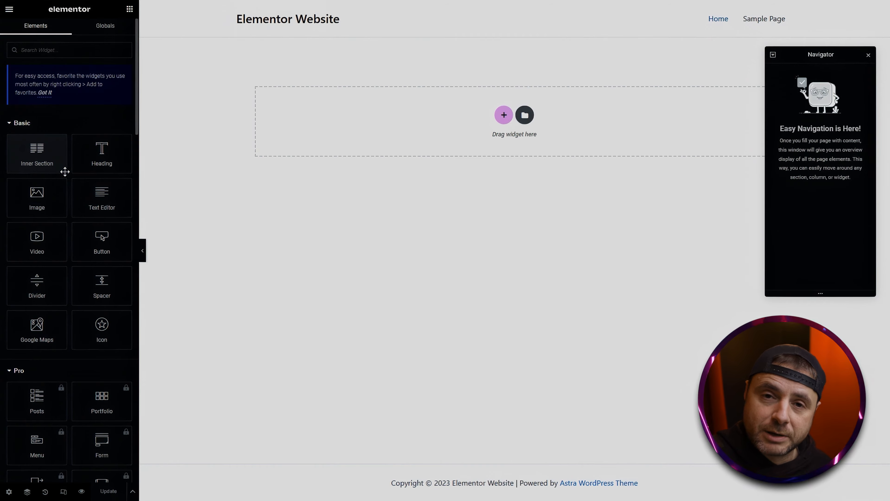
Add a new section with a single-column structure to the Home page.
scroll(30, 315, down, 3)
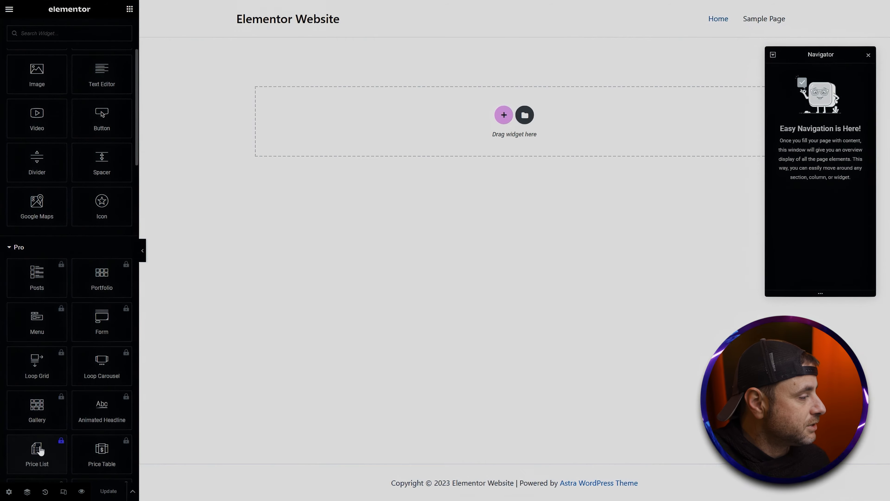
scroll(66, 252, down, 4)
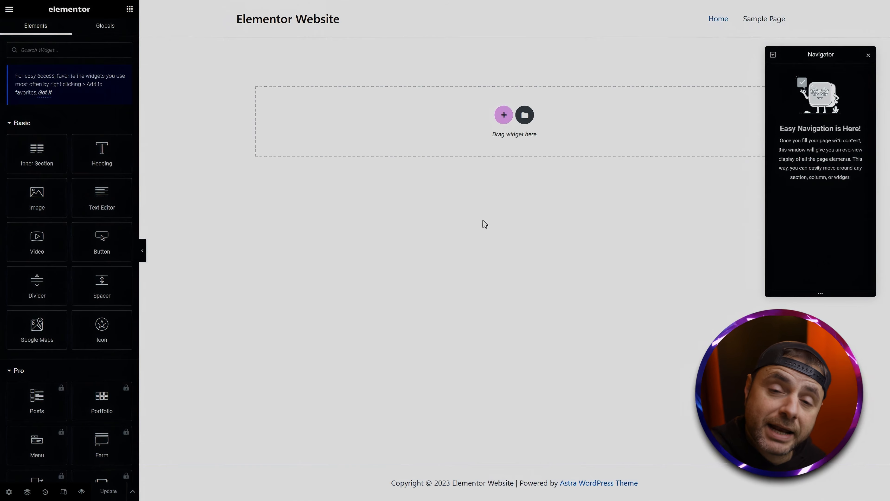
click(504, 115)
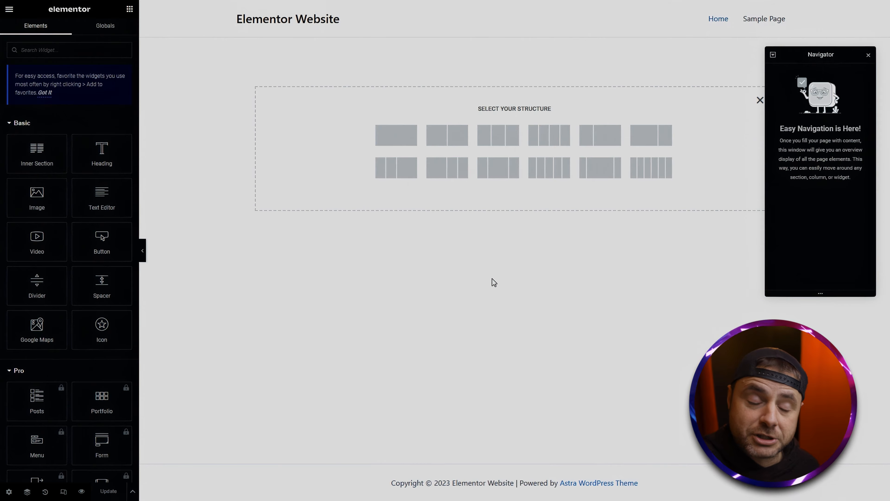
click(393, 137)
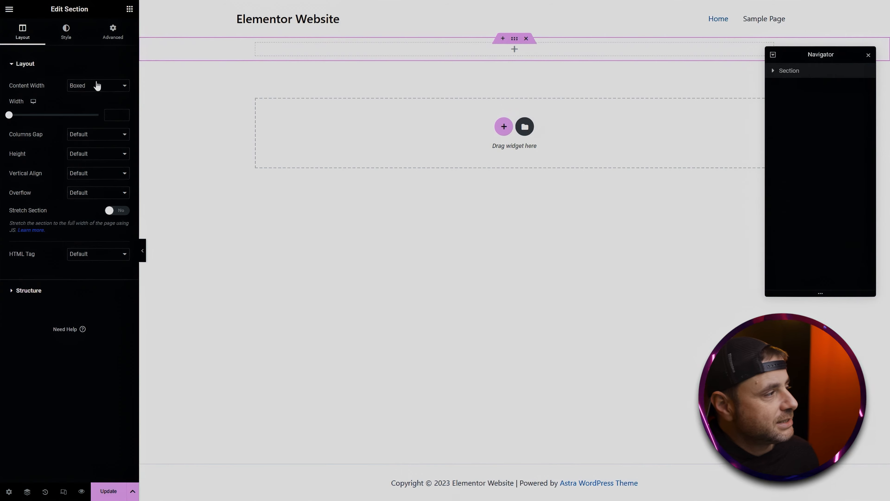
click(54, 27)
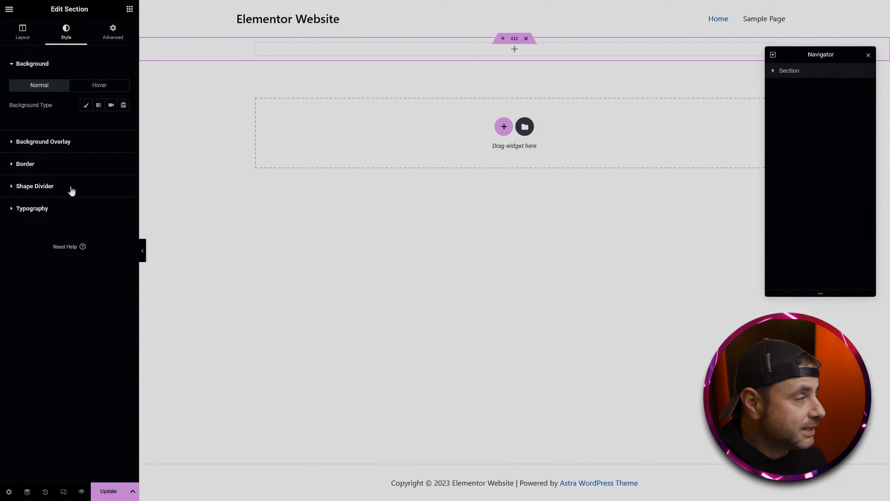
click(111, 31)
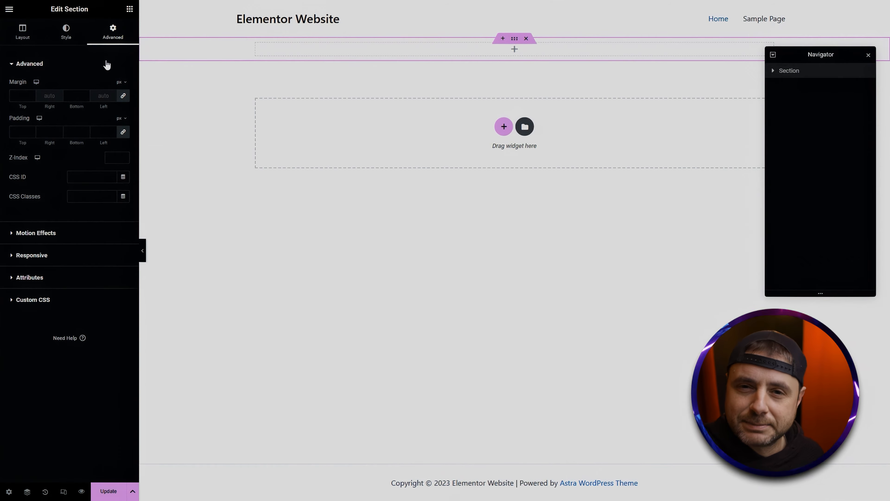
click(23, 32)
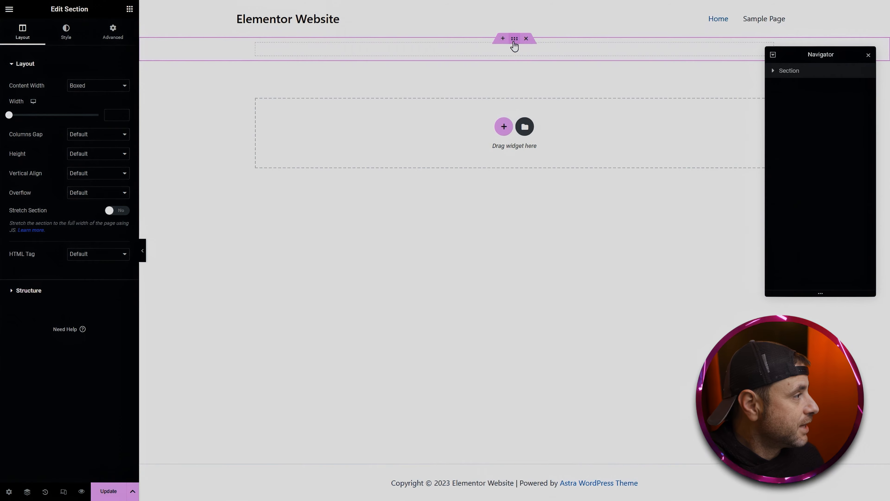
Give the section a gradient background running from orange to red.
click(66, 37)
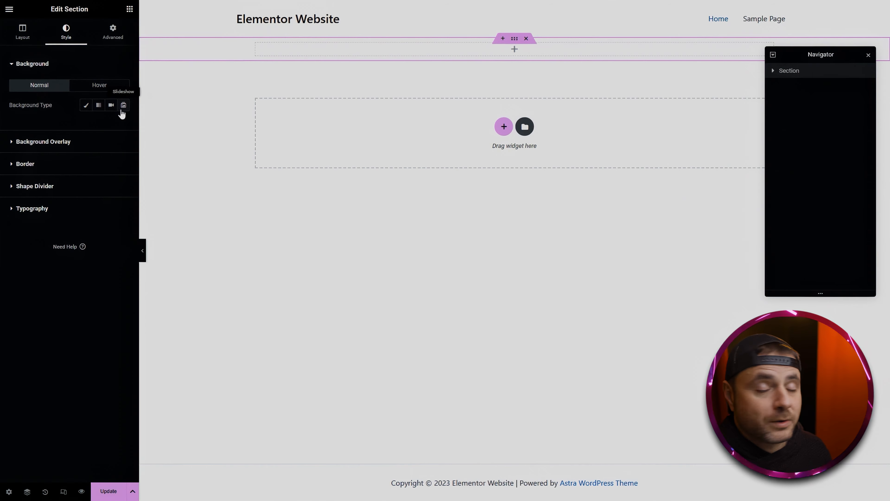
click(101, 110)
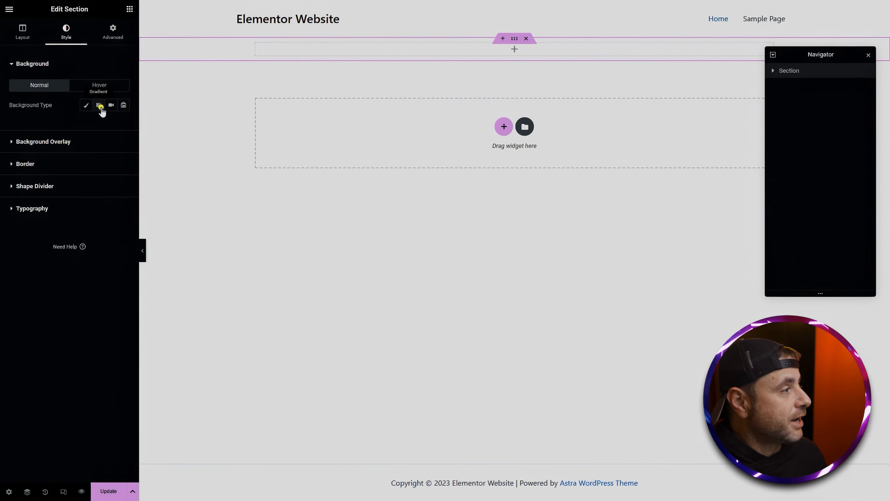
click(123, 125)
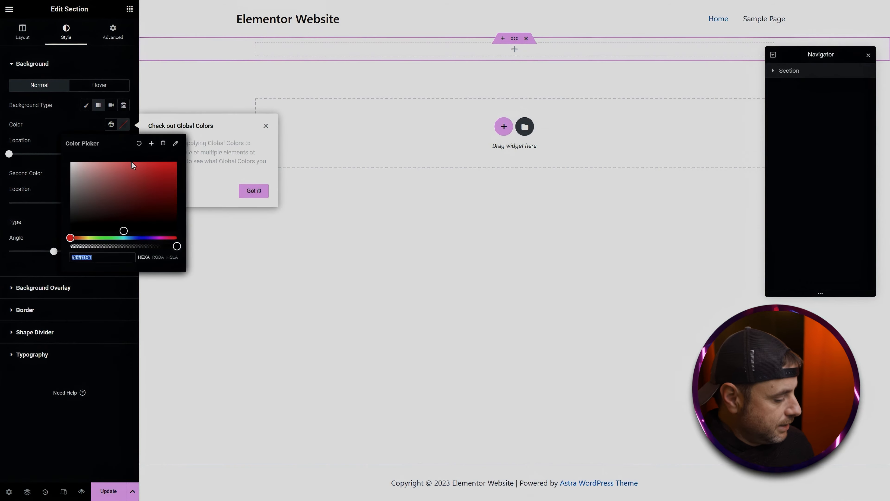
click(76, 286)
drag(76, 286, 72, 286)
click(75, 164)
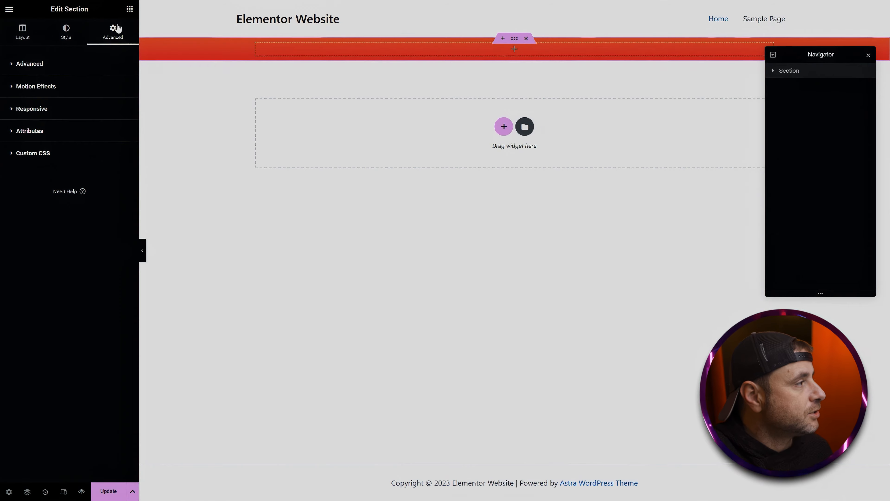
Add a Spacer widget inside the gradient section and set its space to 100 px.
click(130, 9)
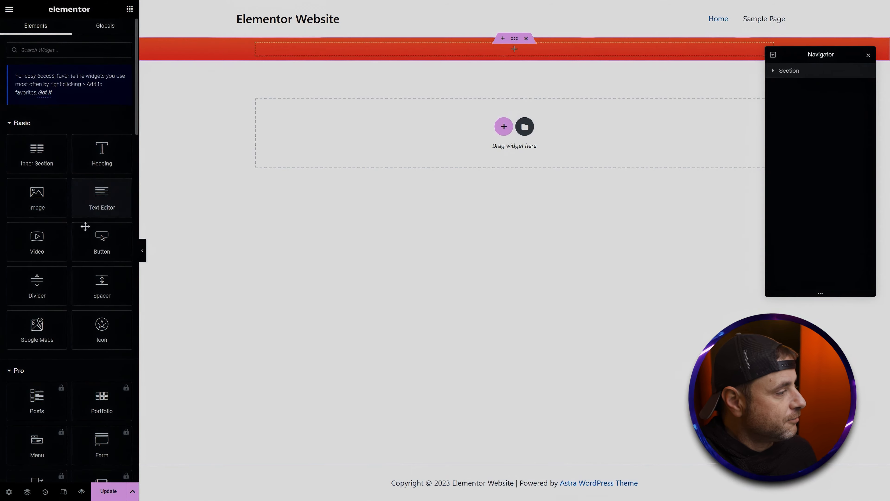
drag(101, 293, 477, 51)
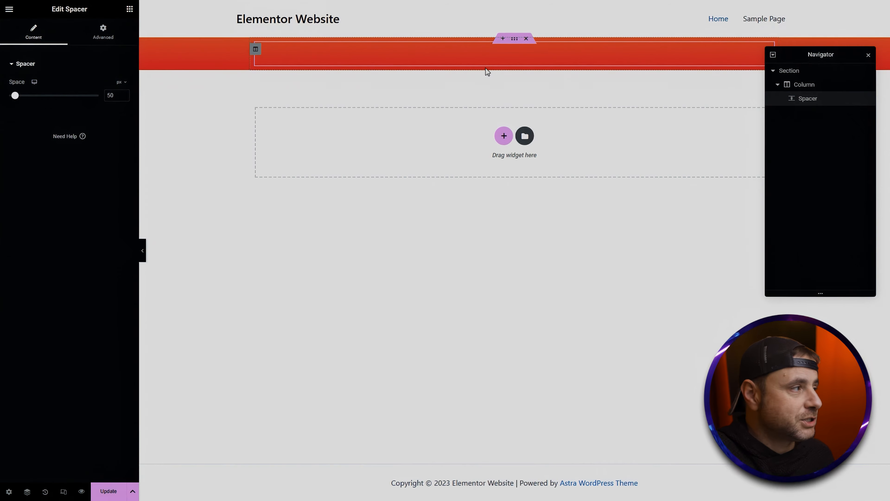
drag(14, 95, 40, 95)
double_click(113, 95)
text(100)
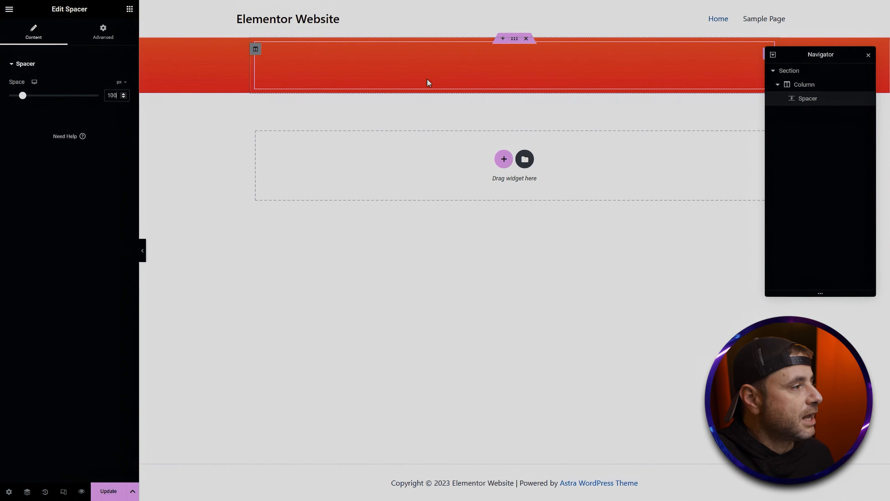
Duplicate the spacer and place an Inner Section between the two spacers.
right_click(463, 78)
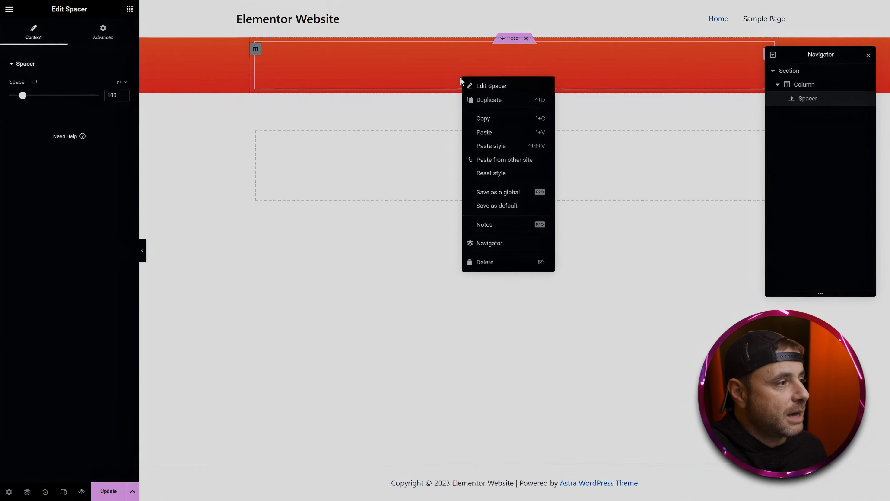
click(483, 102)
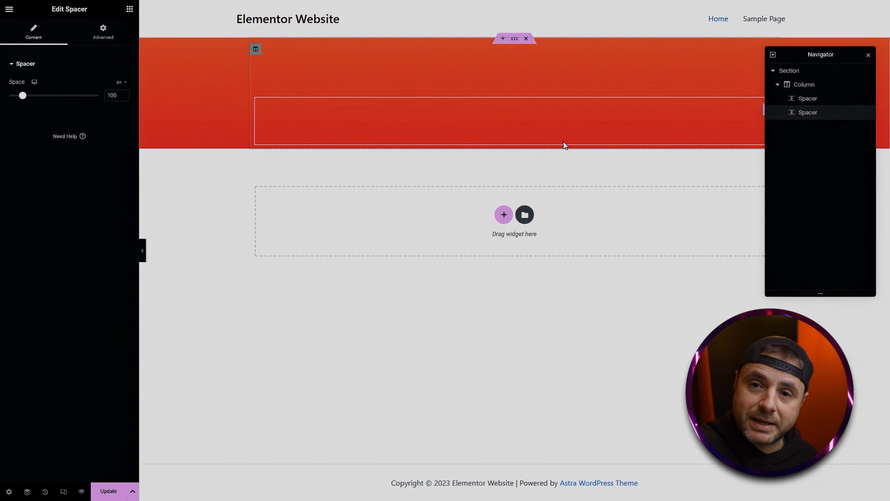
click(129, 9)
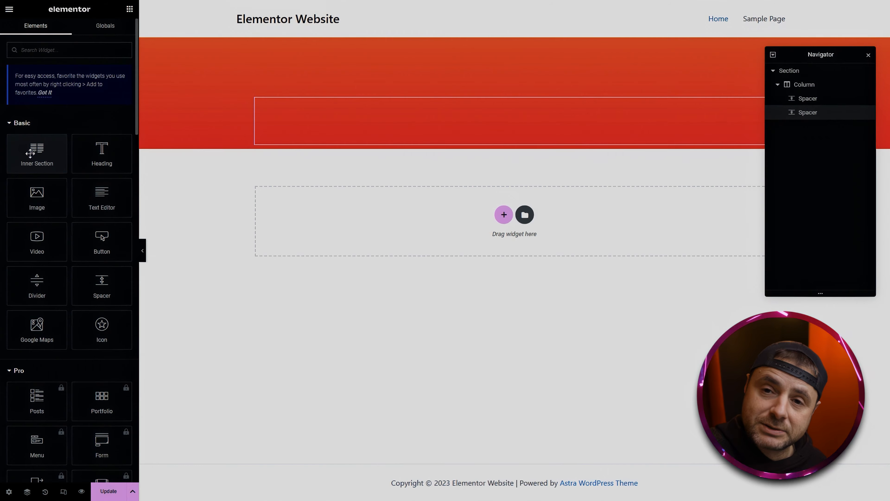
drag(30, 153, 359, 92)
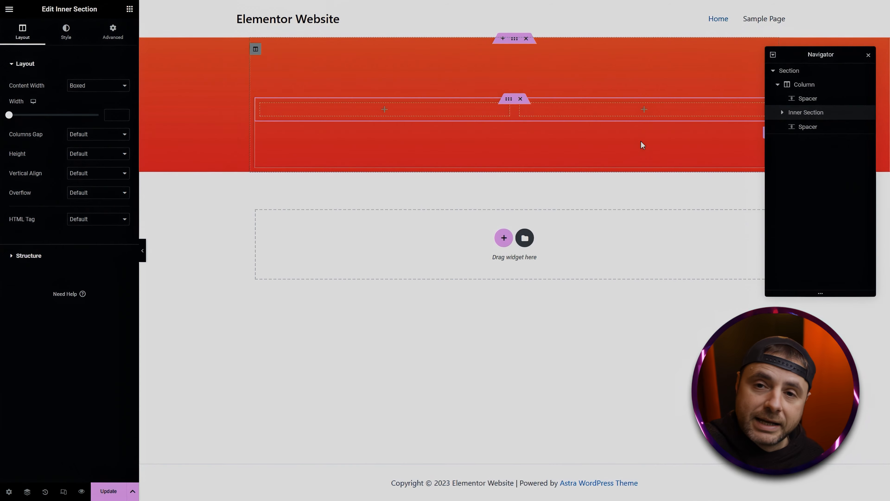
Add an Image widget to the inner section's left column and upload the KTM 500 EXC-F motorcycle PNG as its picture.
click(129, 9)
drag(45, 200, 344, 113)
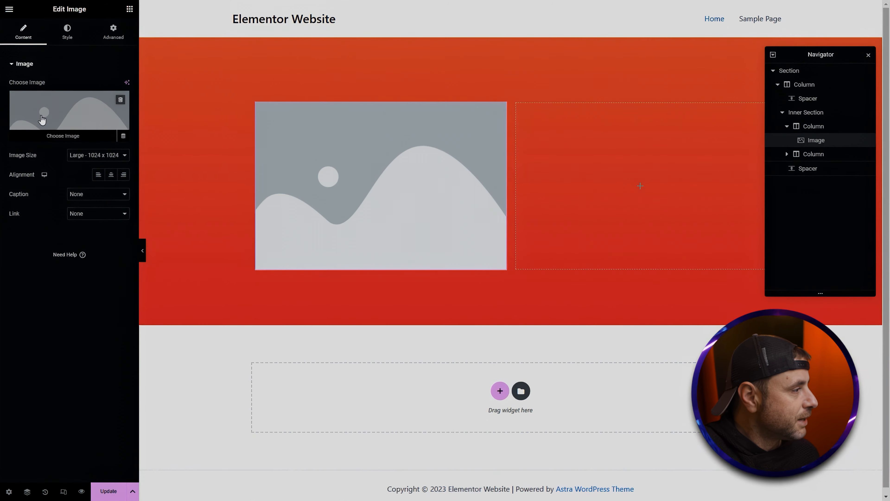
click(52, 128)
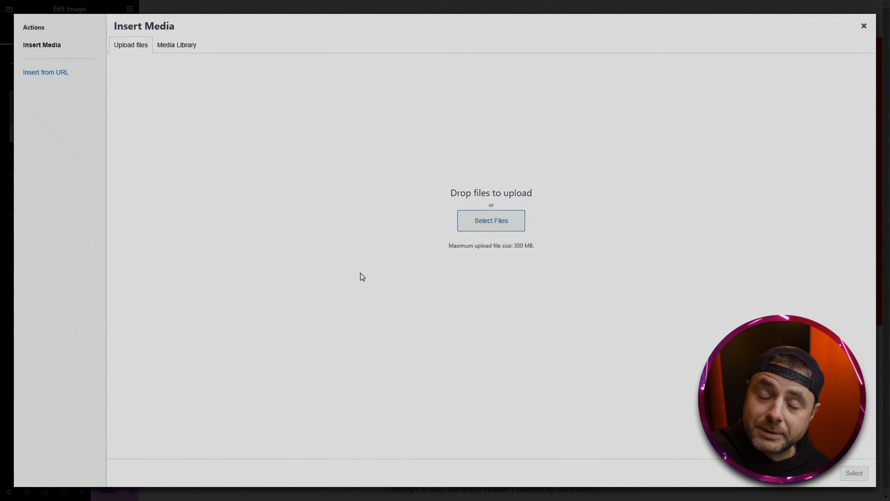
click(192, 43)
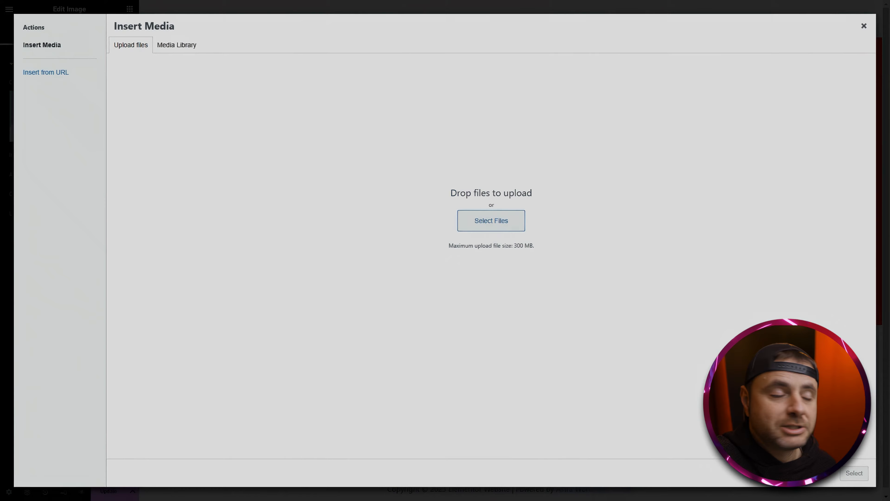
drag(685, 309, 386, 199)
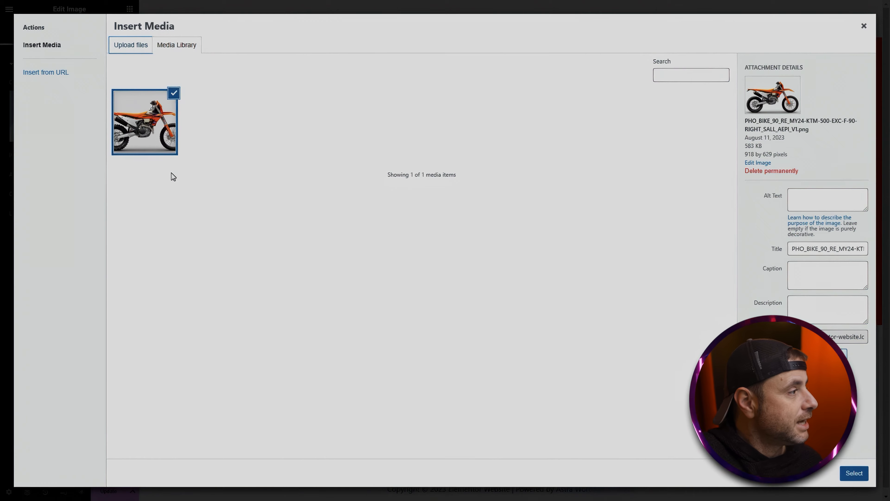
click(857, 476)
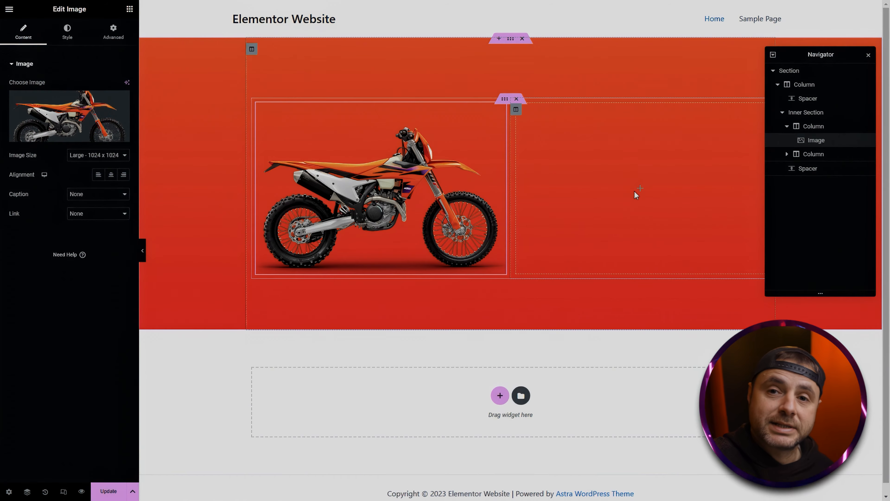
Add a Heading widget to the inner section's empty right column.
click(131, 10)
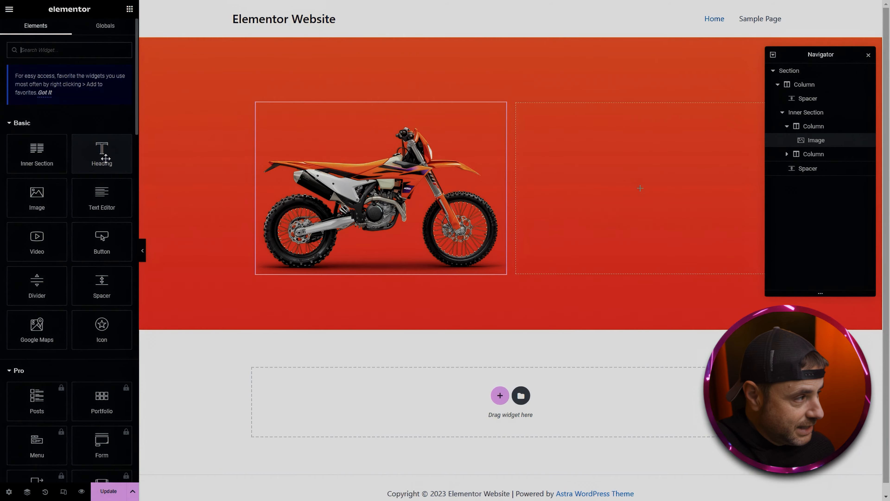
drag(105, 156, 635, 191)
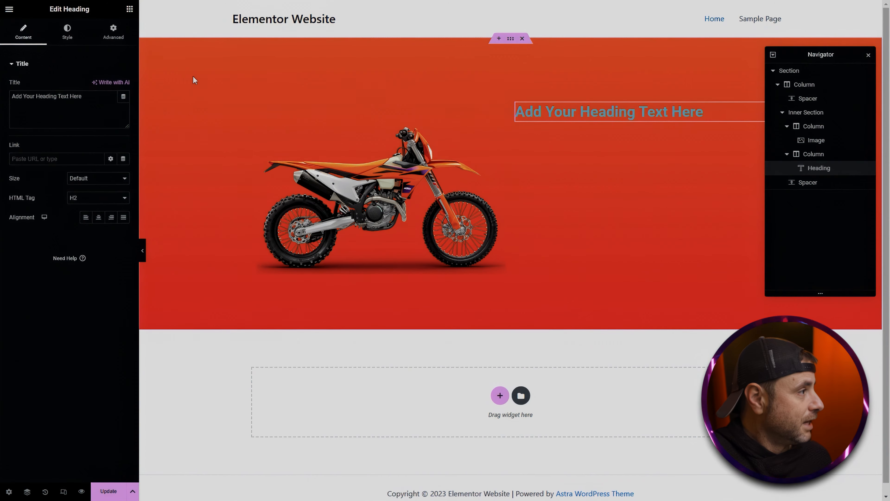
Add a Text Editor widget below the heading in the inner section's right column.
click(129, 9)
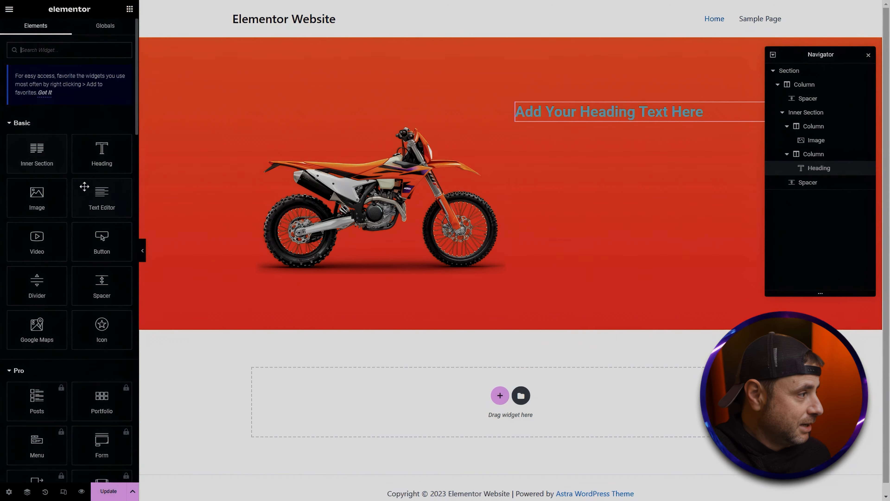
drag(82, 184, 661, 121)
click(590, 105)
click(587, 144)
click(577, 113)
click(576, 138)
click(577, 108)
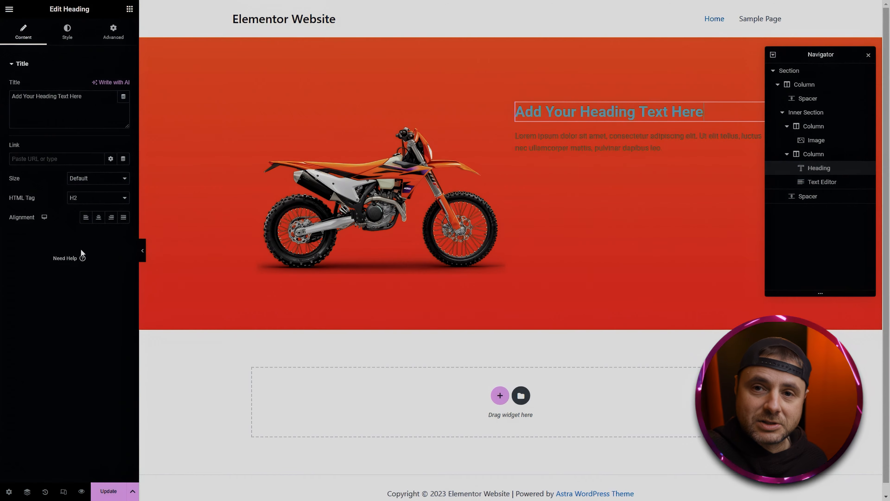
click(579, 154)
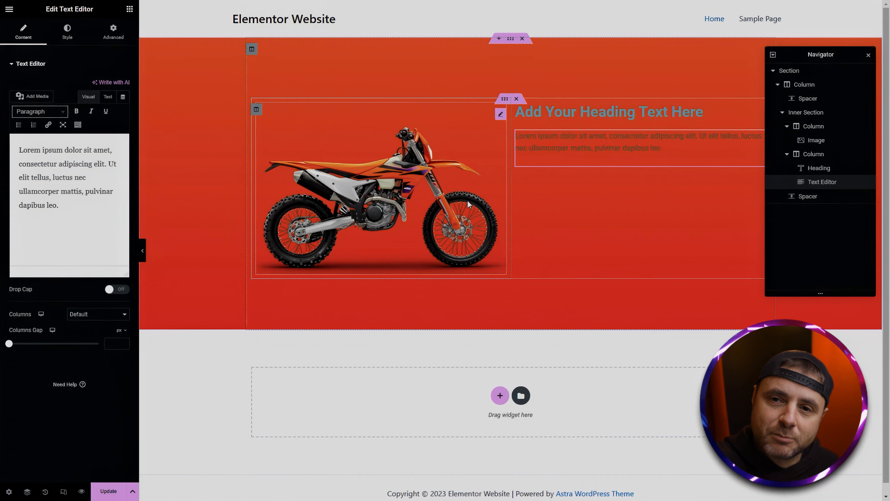
Set the inner section's vertical alignment to Middle.
click(504, 100)
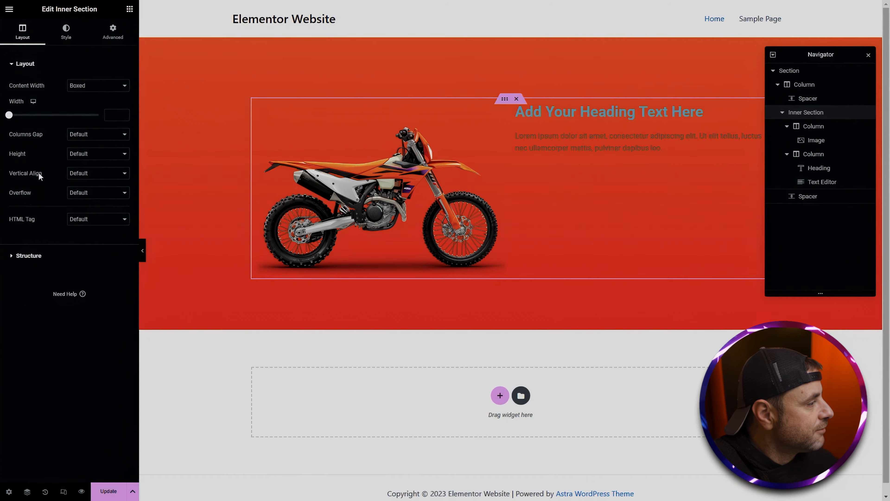
click(91, 173)
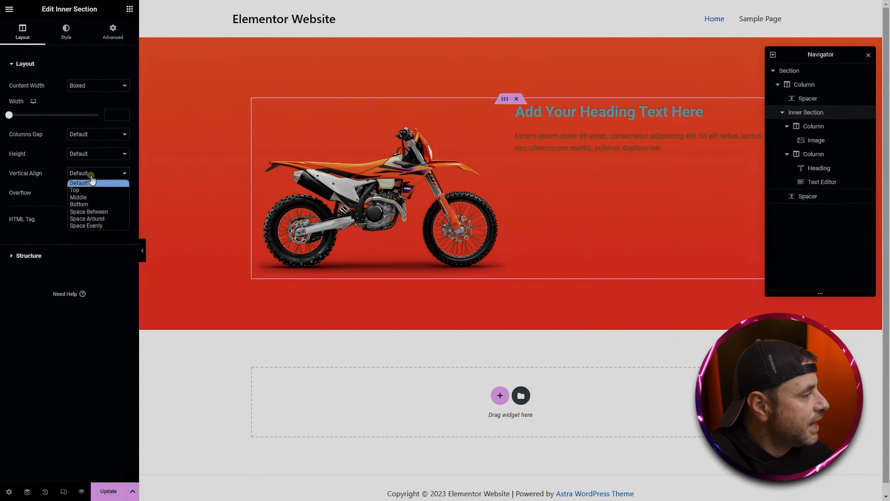
click(88, 197)
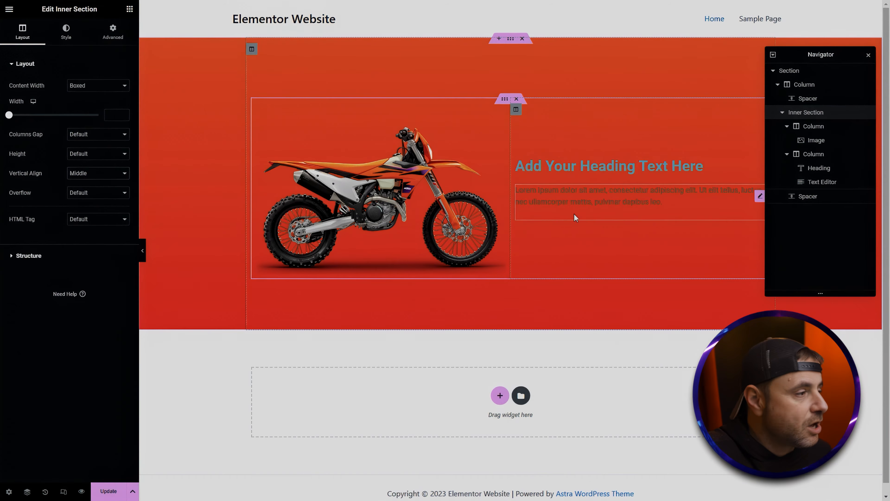
Replace the heading's placeholder title with "KTM 500 EXC-F".
click(592, 168)
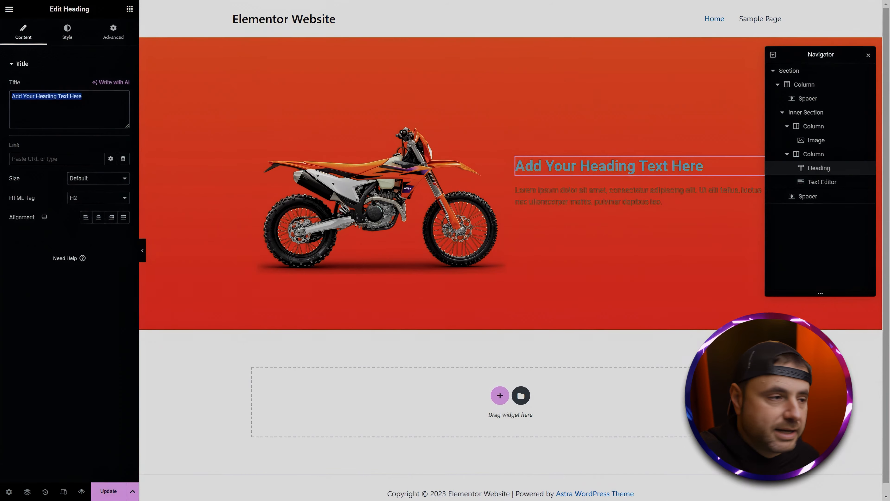
click(616, 170)
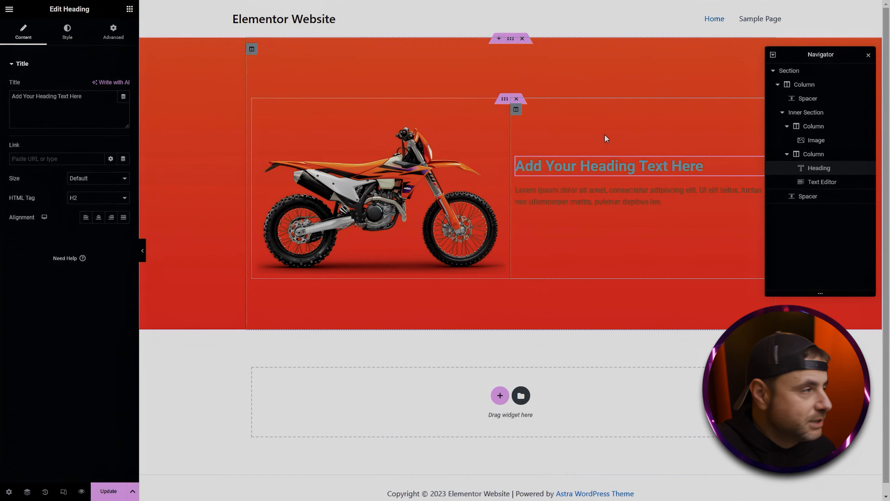
click(23, 102)
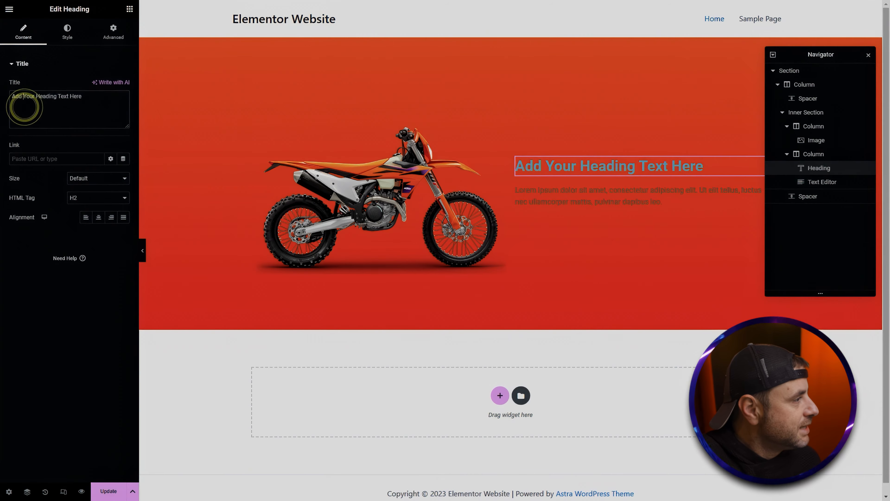
click(92, 106)
key(ctrl+a)
text(KTM 500 EXC-F)
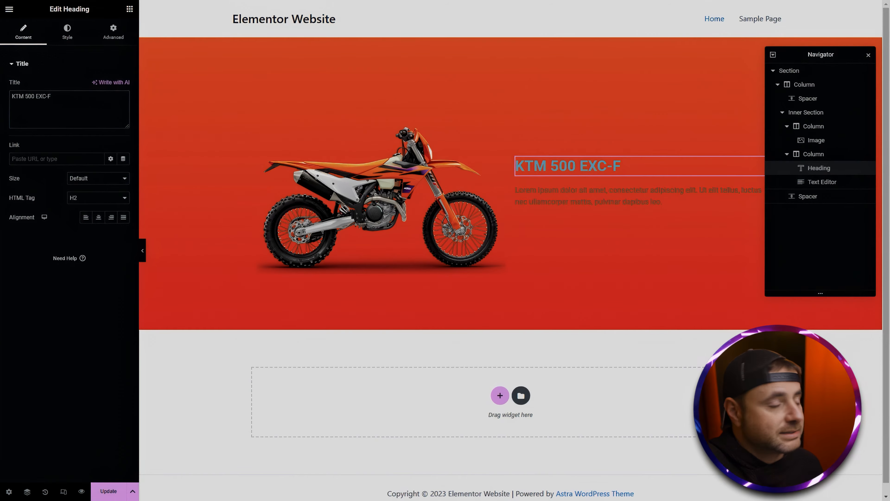
key(Tab)
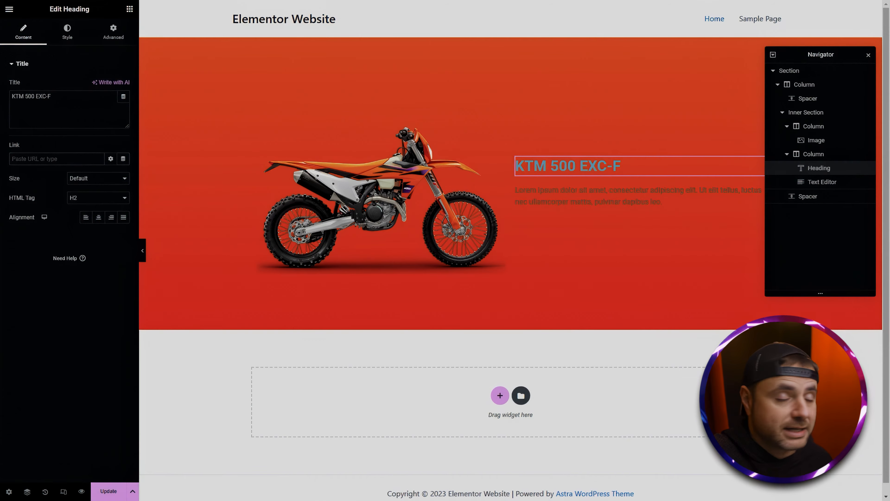
Preview centre and right alignment on the heading and settle on left alignment.
click(98, 218)
click(112, 218)
click(86, 218)
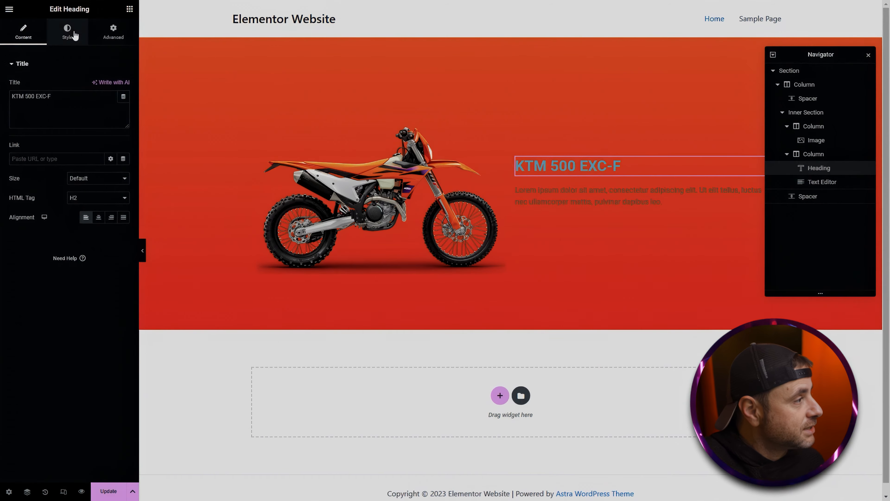
Change the heading's text color to white.
click(68, 31)
click(124, 88)
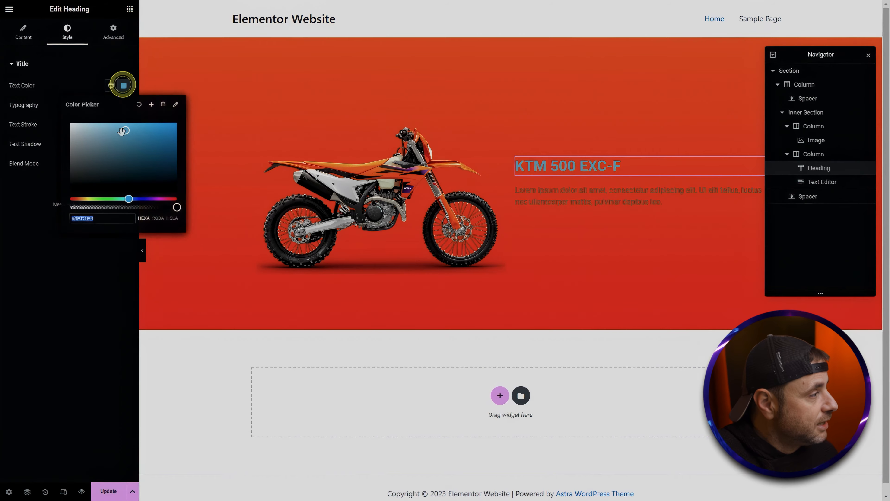
drag(122, 123, 65, 118)
click(72, 162)
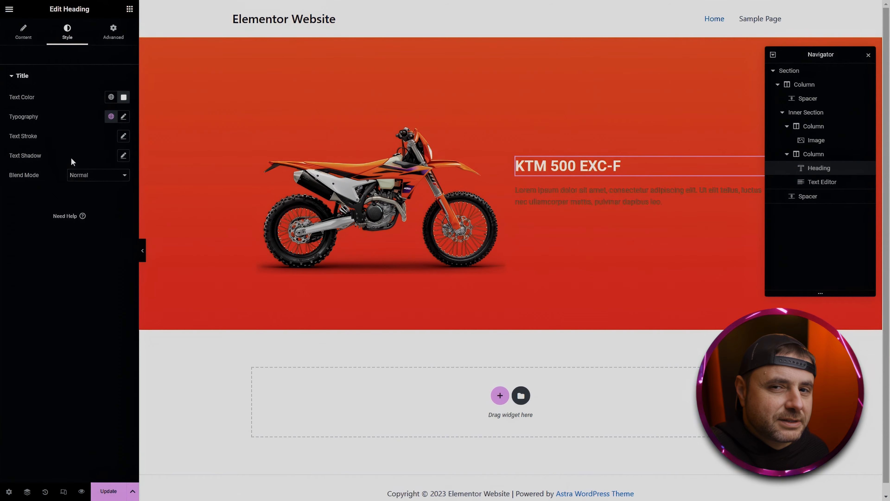
Set the heading's font size to 45 px and keep Roboto as its font family.
click(123, 117)
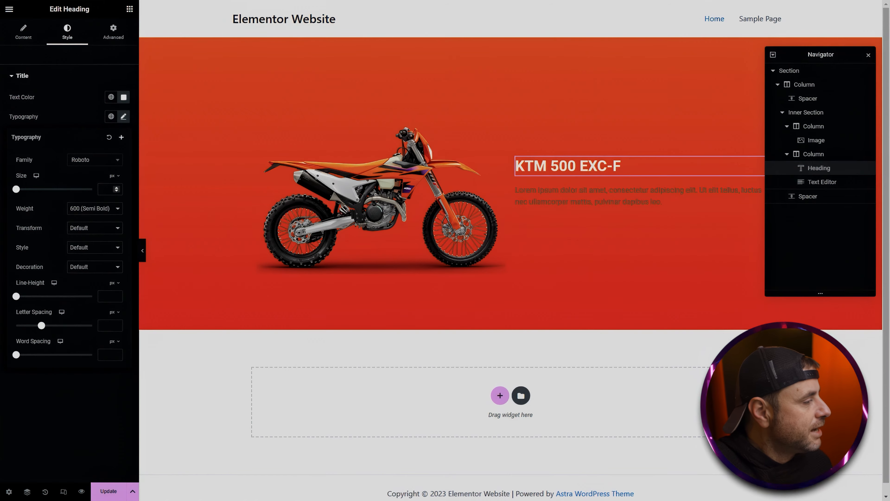
drag(17, 189, 32, 190)
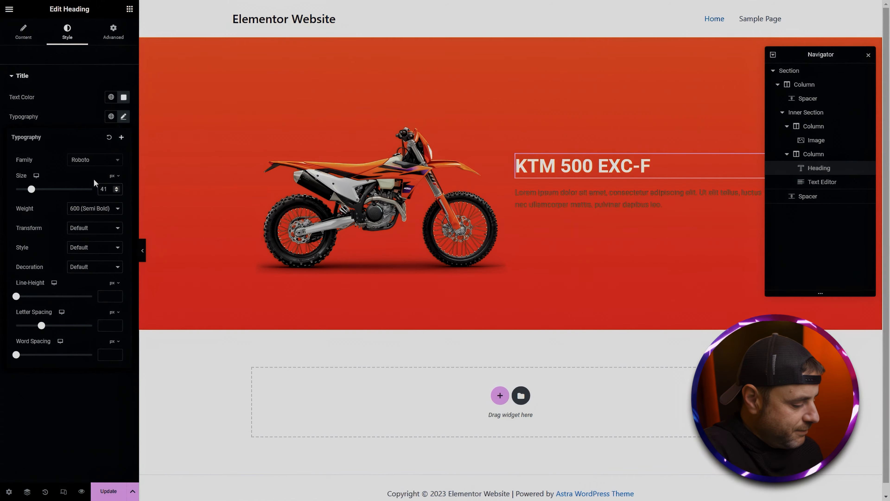
key(Up)
key(Up)
key(Up)
key(Up)
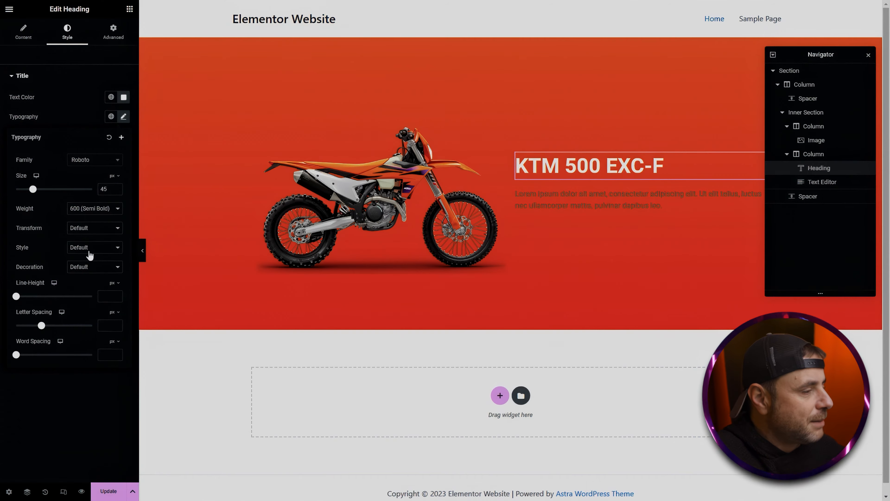
click(91, 160)
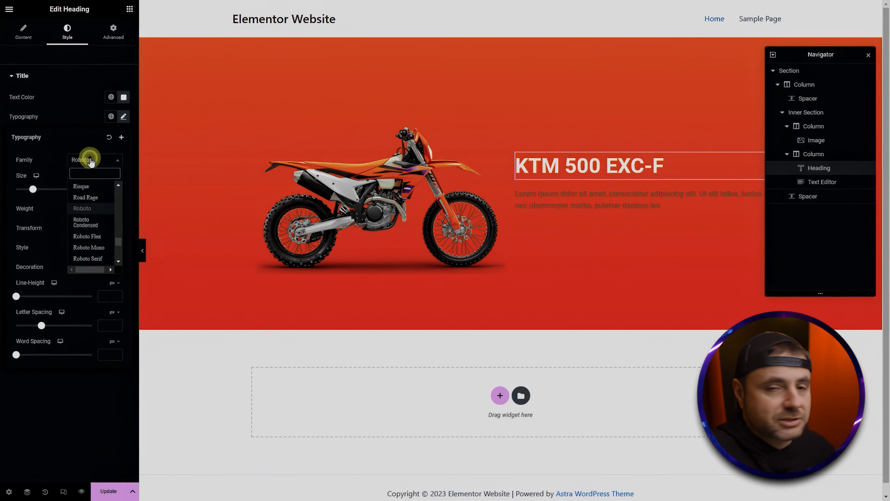
click(82, 144)
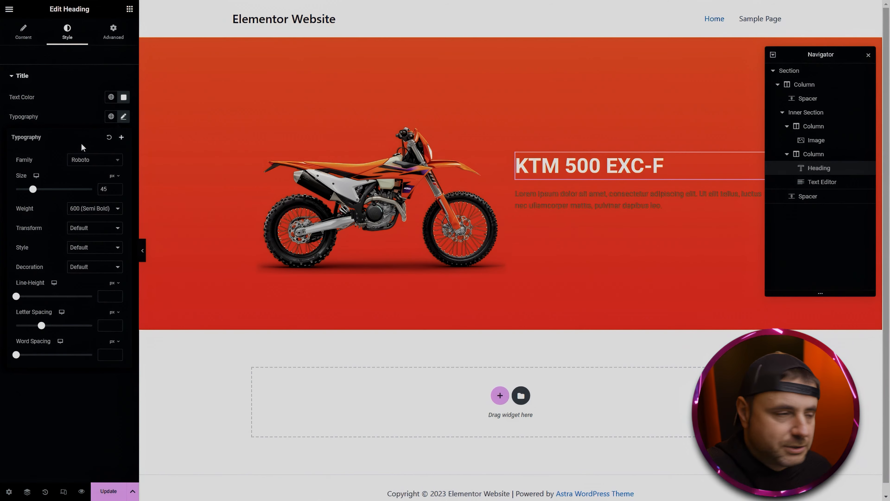
click(96, 115)
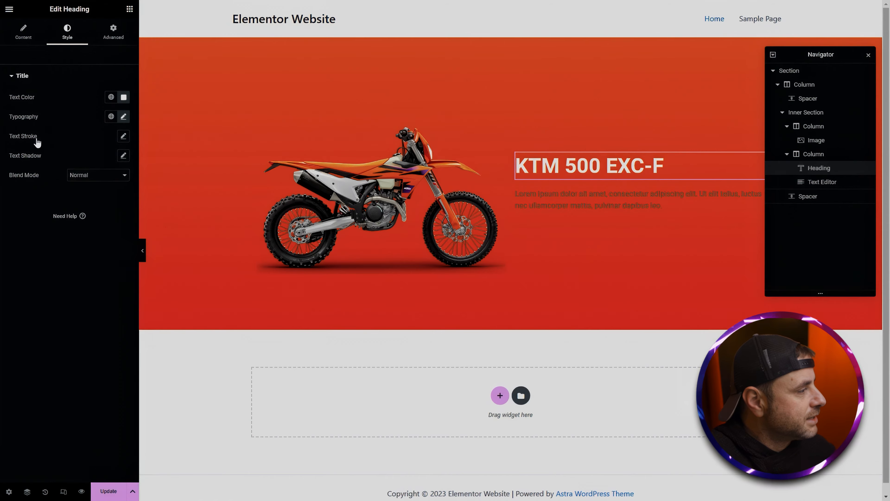
Try a darker text shadow on the heading with blur 5 and vertical offset 2, and reset it.
click(123, 156)
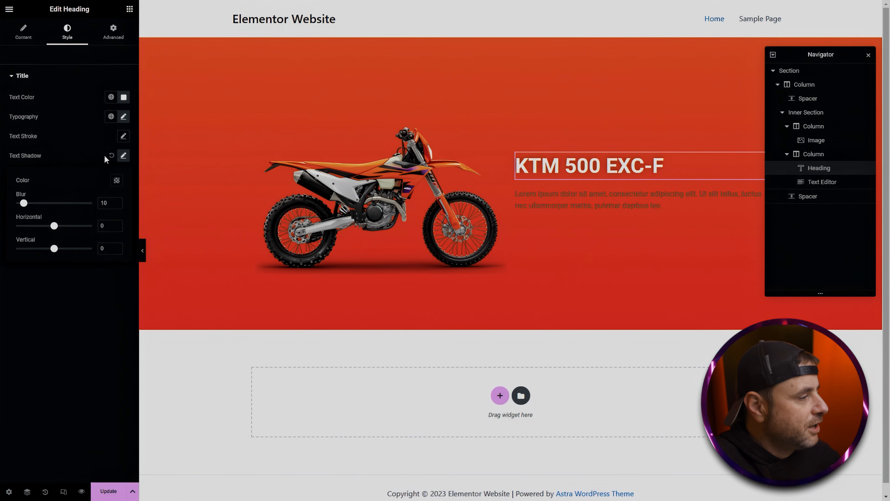
drag(25, 207, 21, 206)
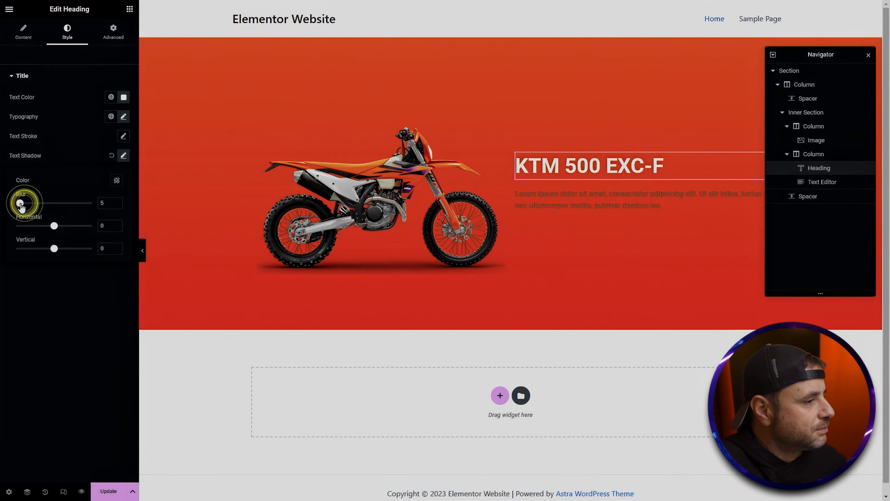
click(117, 179)
drag(92, 302, 133, 302)
click(117, 246)
click(116, 246)
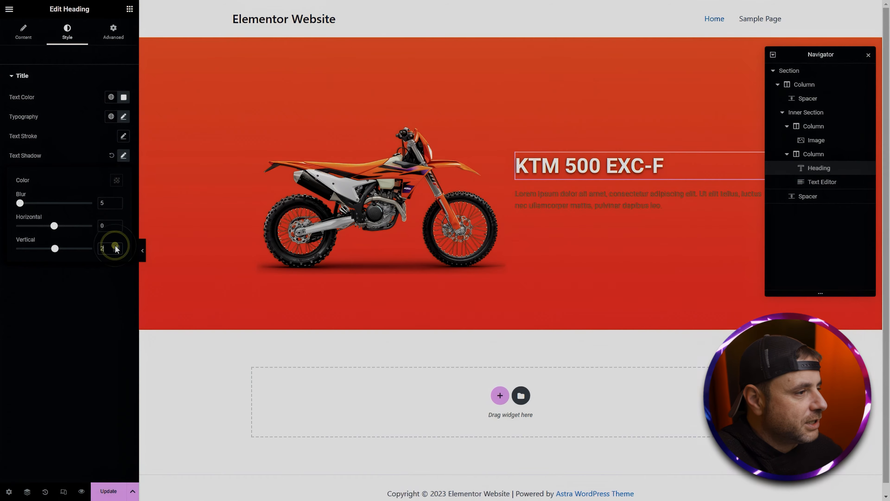
click(117, 205)
click(112, 156)
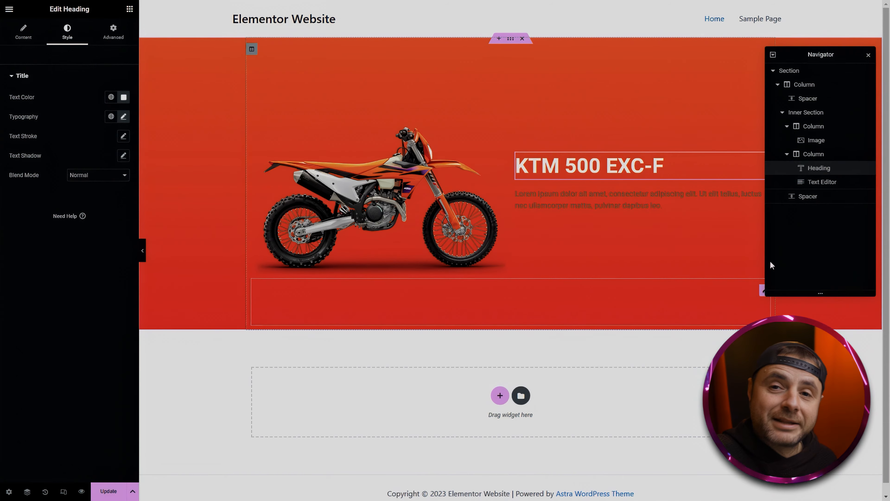
Replace the text widget's placeholder with the KTM 500 EXC-F description beginning "Heading off to explore an abandoned town? Done.".
click(592, 197)
click(642, 166)
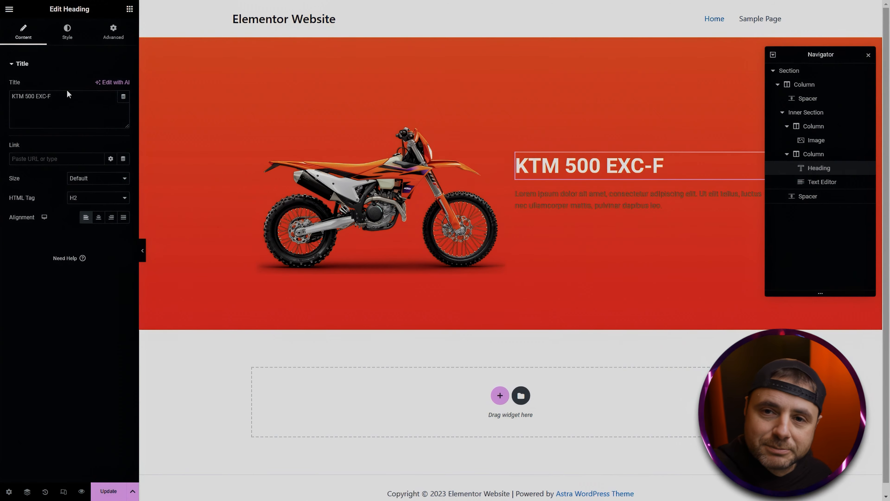
click(551, 208)
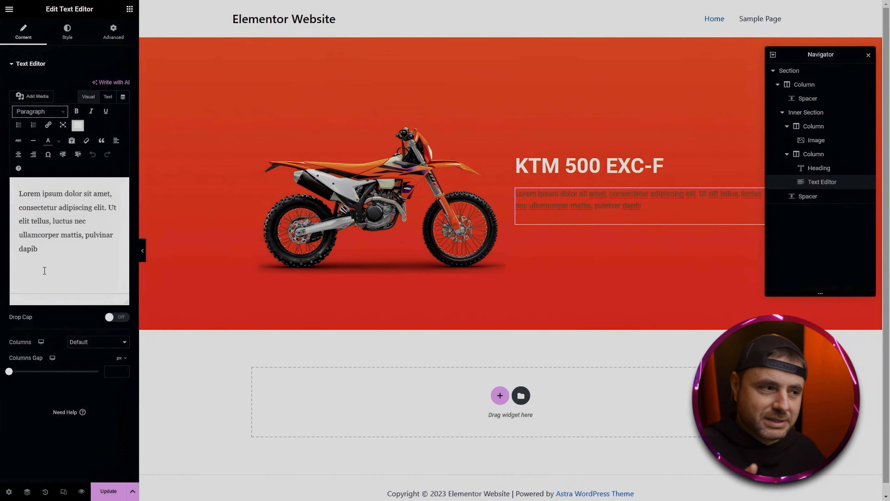
key(ctrl+a)
text(Heading off to explore an abandoned town? Done. Churning dirt in a haunted forest? Easy. Charging through the deep sandy deserts? Let's go! The 2024 KTM 500 EXC-F doesn't shy away from anything. Churning out over 64 hp, and built around an all-new frame with best-in-class suspension, this large-displacement powerhouse is surprisingly usable, making the KTM 500 EXC-F the ultimate half-liter weapon in anyone's Enduro arsenal!)
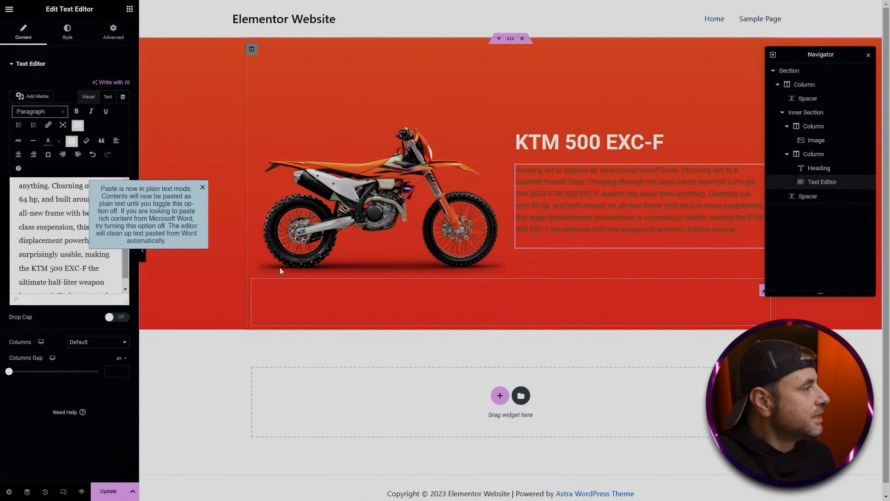
Change the description paragraph's text color to white.
click(69, 35)
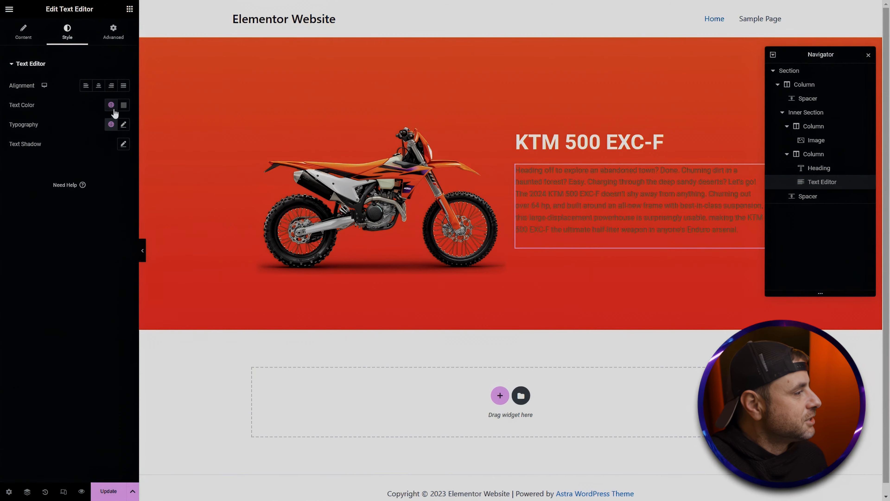
click(124, 105)
drag(88, 151, 55, 85)
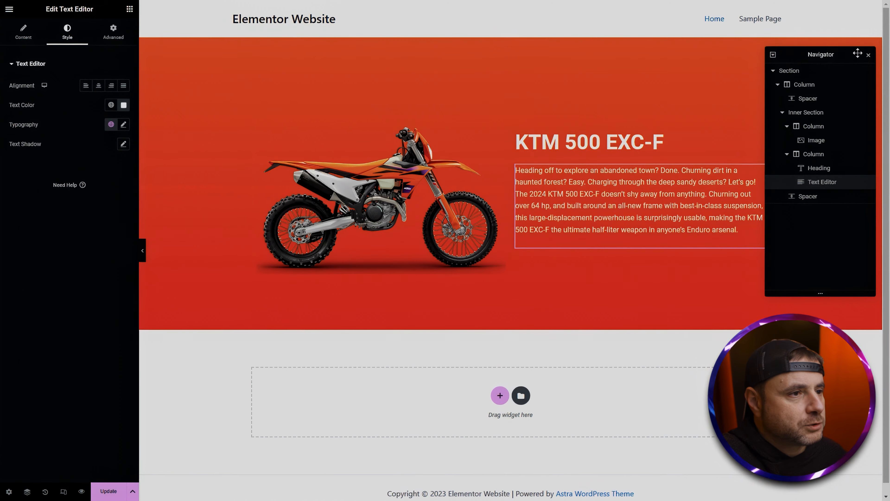
Hide the Navigator, show it once more, and hide it again to free the canvas.
click(869, 55)
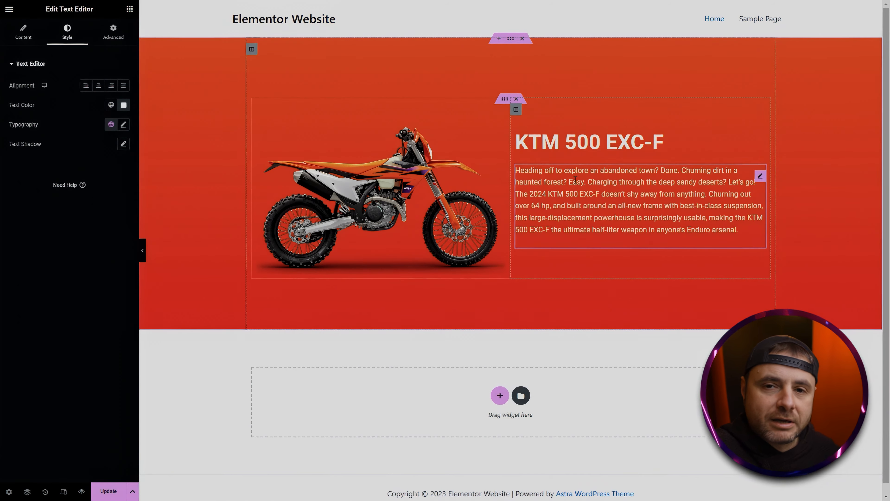
click(27, 492)
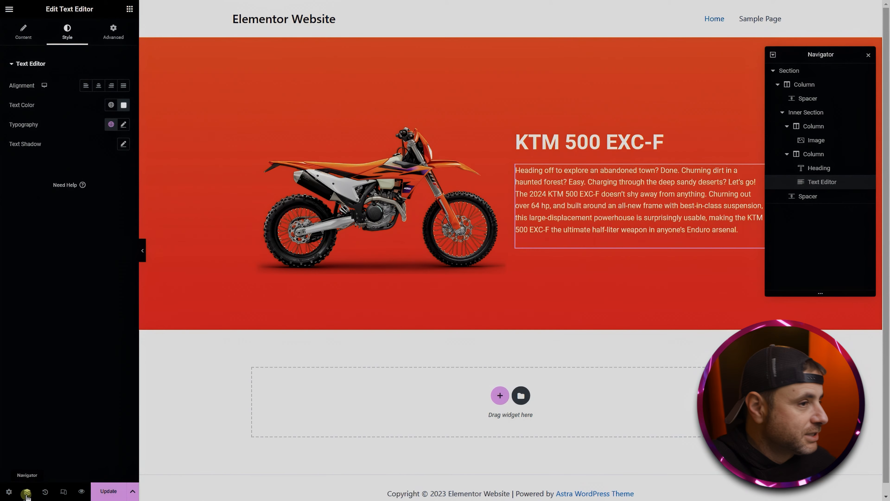
click(869, 56)
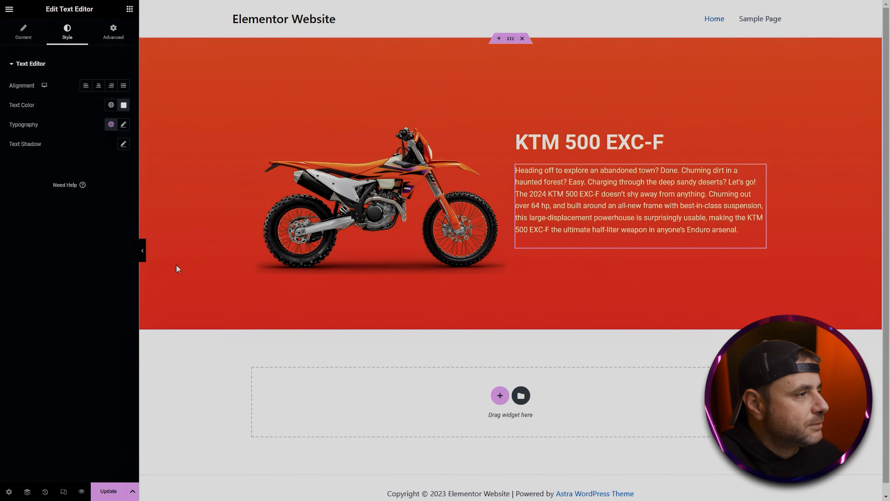
Set the content width of both the hero section and its inner section to Full Width.
click(511, 39)
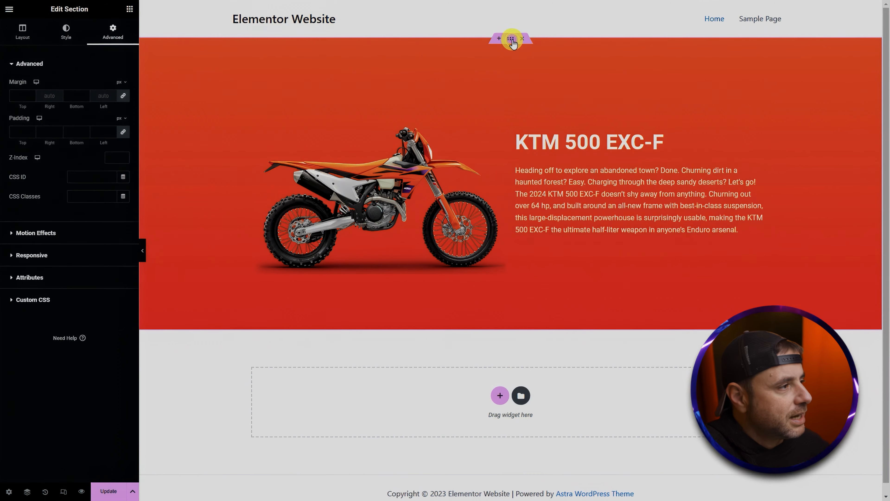
click(22, 32)
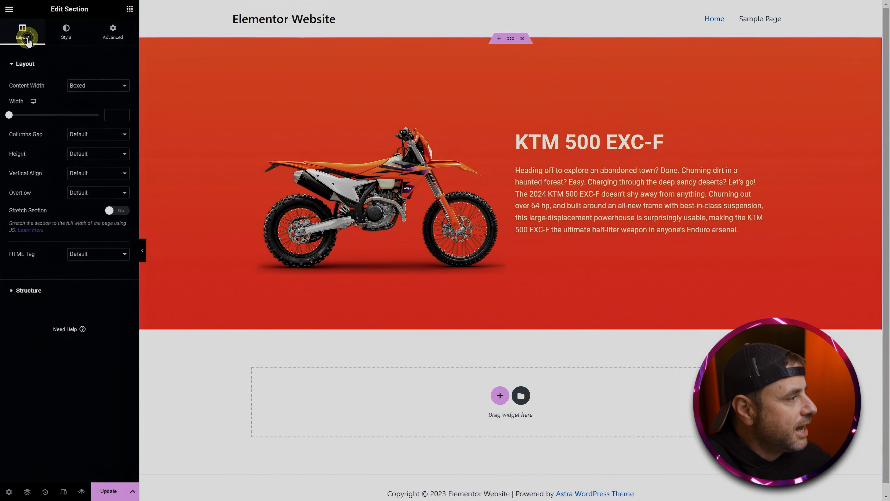
click(80, 87)
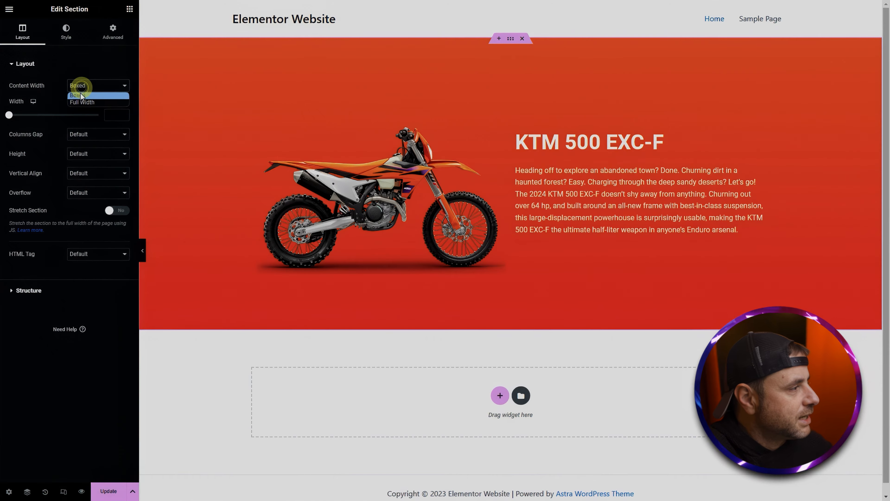
click(78, 101)
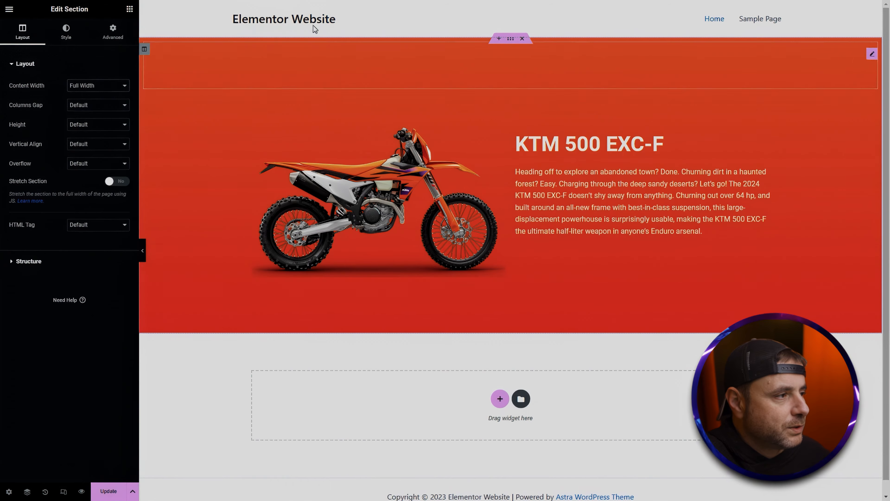
click(508, 102)
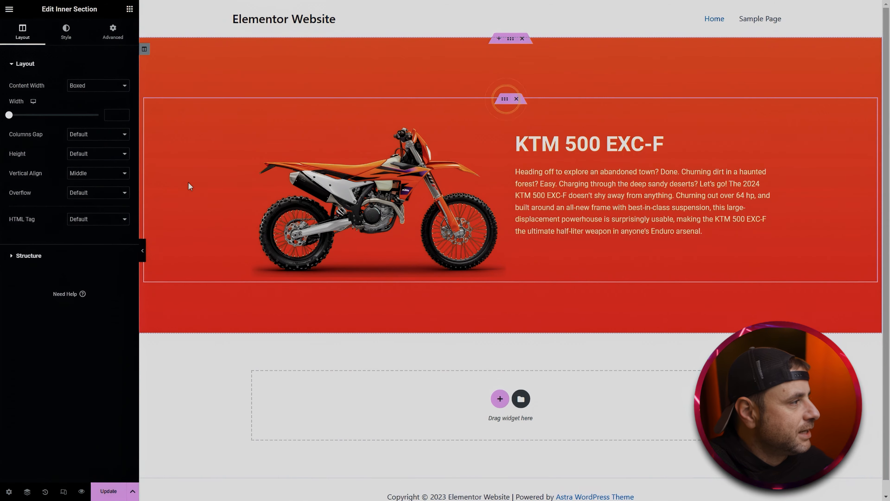
click(92, 86)
click(74, 102)
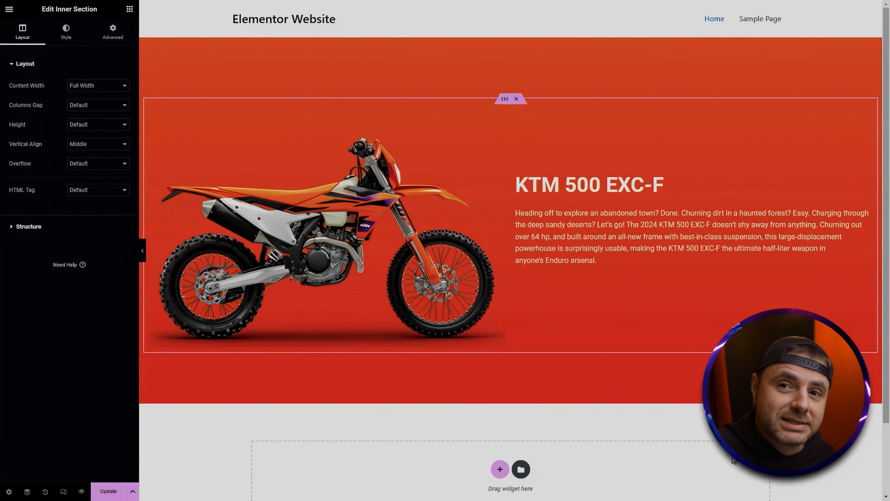
Give the hero's motorcycle image a Fade In Left entrance animation.
click(420, 316)
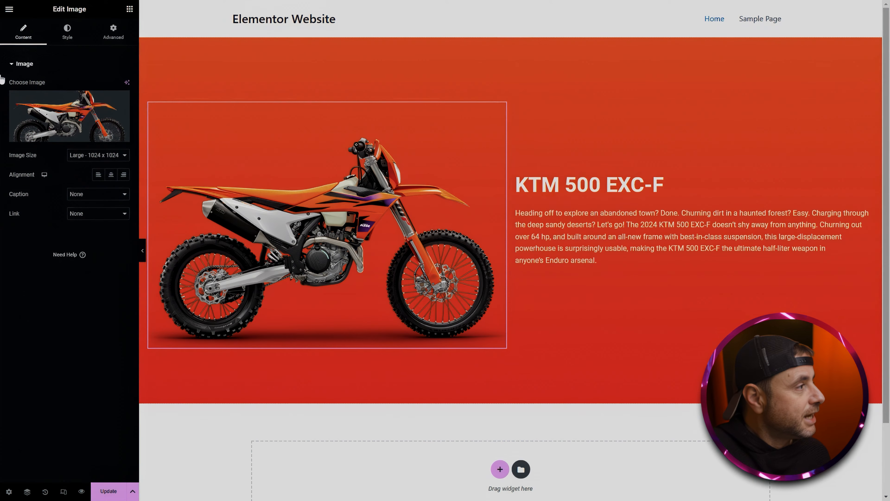
click(111, 29)
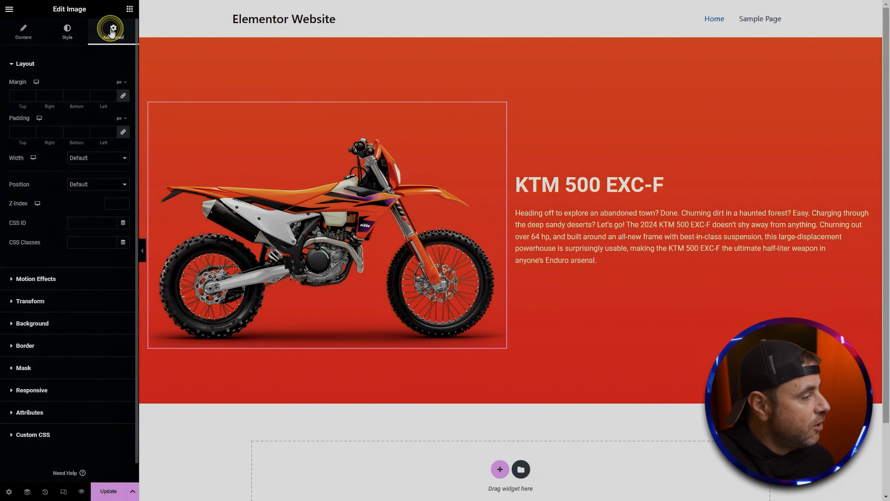
click(46, 278)
click(57, 118)
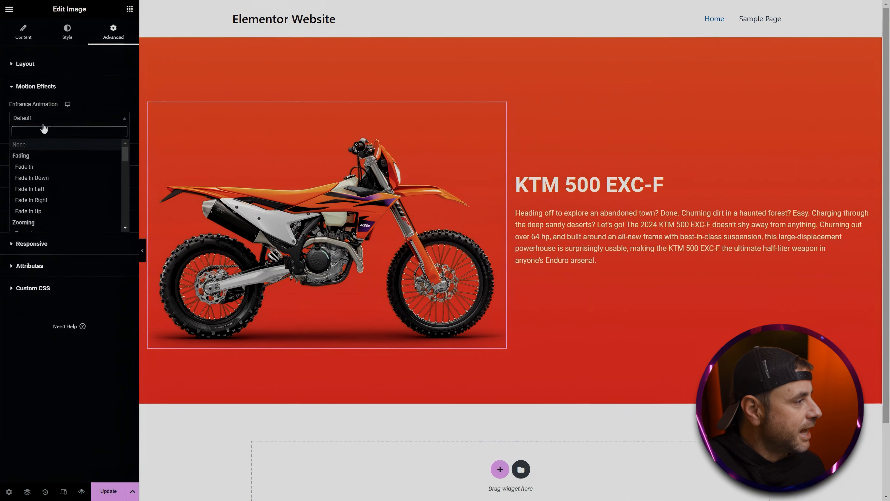
click(30, 189)
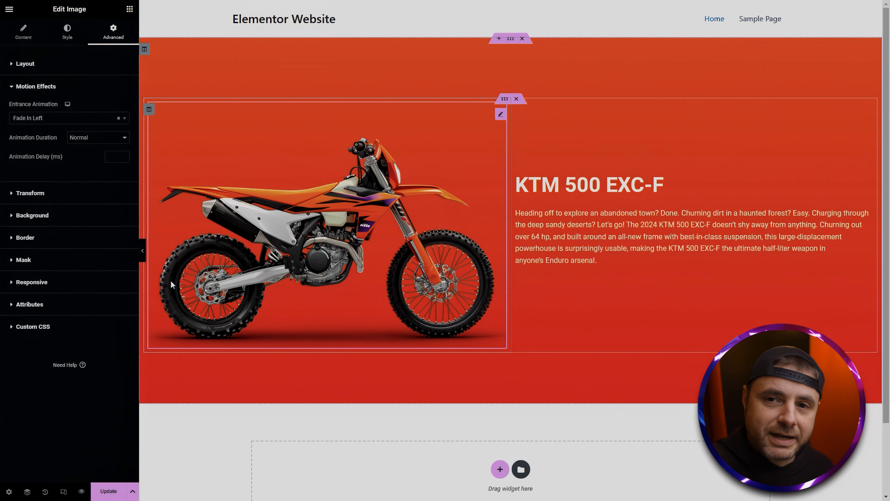
Give the KTM 500 EXC-F heading a Fade In entrance animation.
click(602, 177)
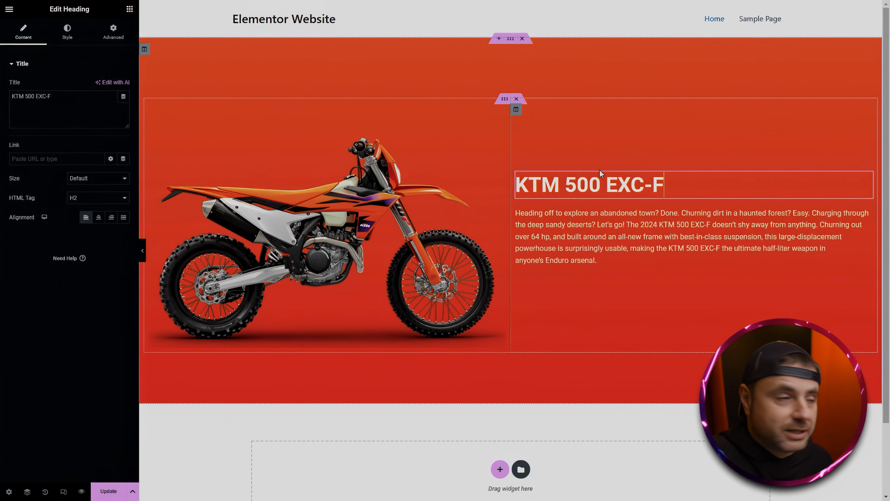
click(111, 35)
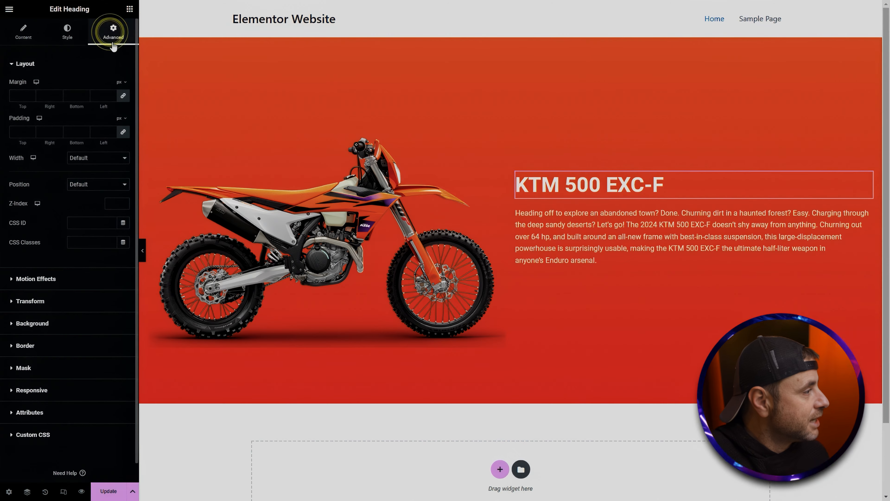
click(30, 280)
click(40, 117)
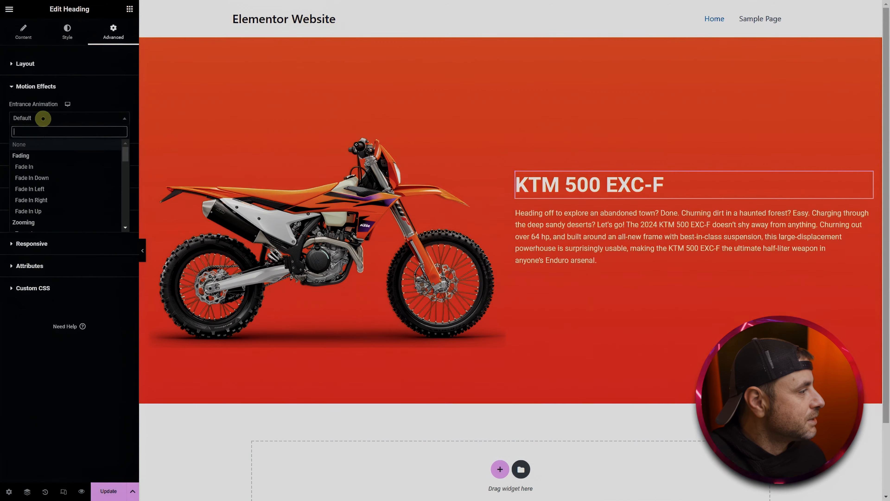
click(41, 163)
Give the description paragraph a Zoom In entrance animation and update the page.
click(631, 218)
click(80, 40)
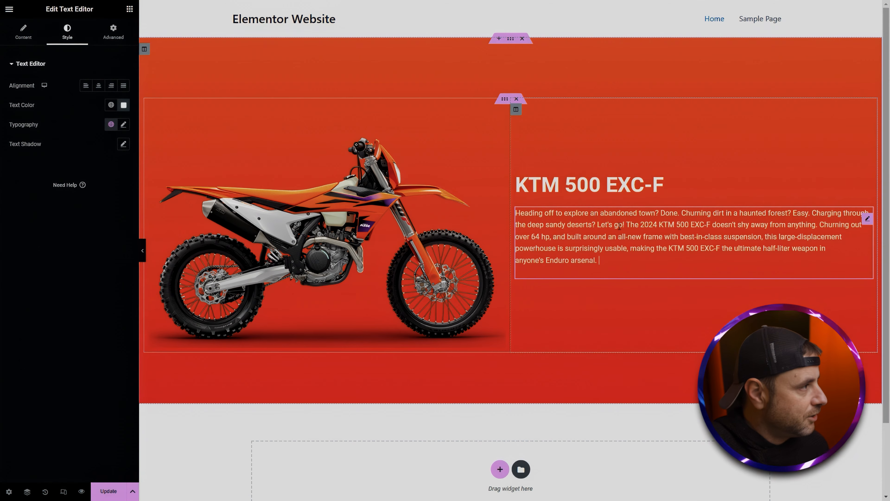
click(113, 33)
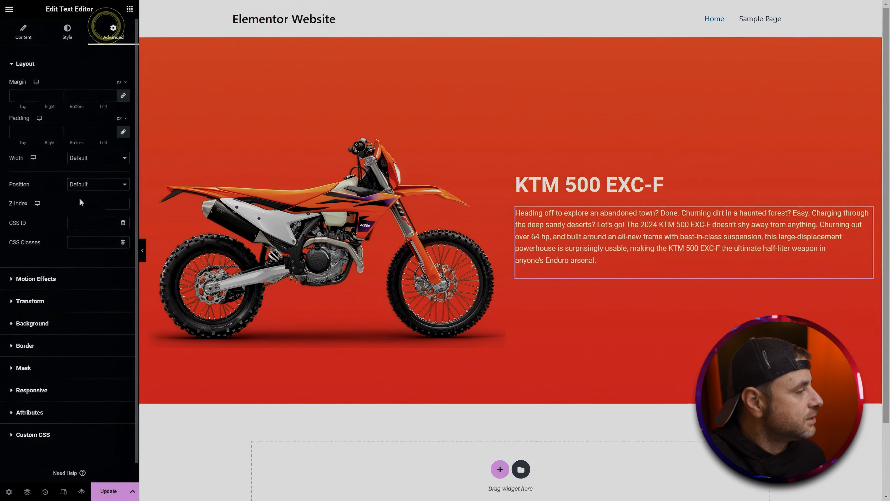
click(53, 278)
click(60, 117)
scroll(58, 193, down, 3)
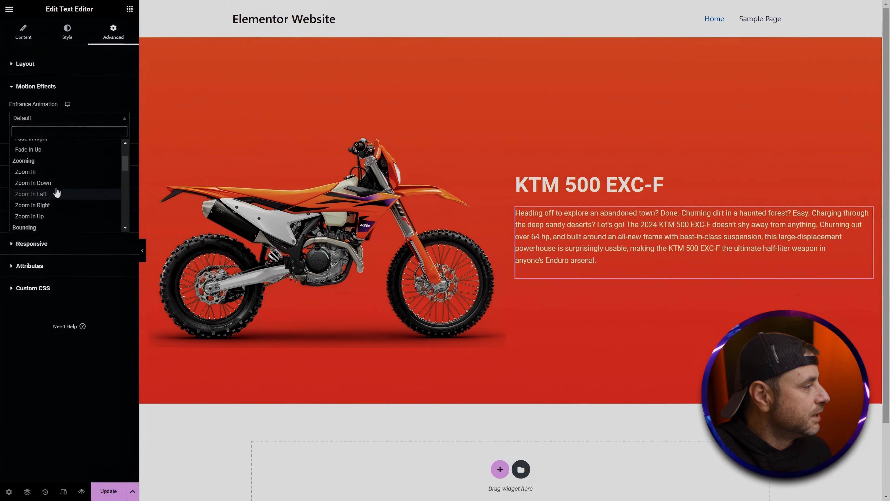
click(51, 176)
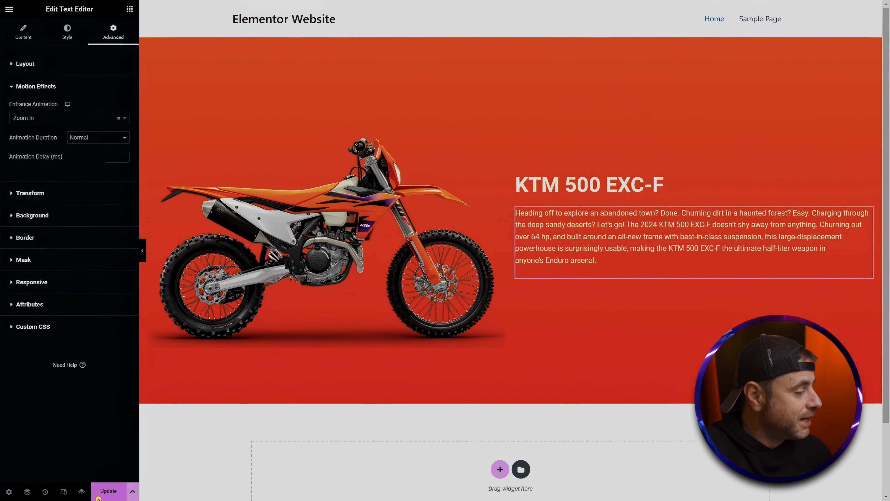
click(98, 498)
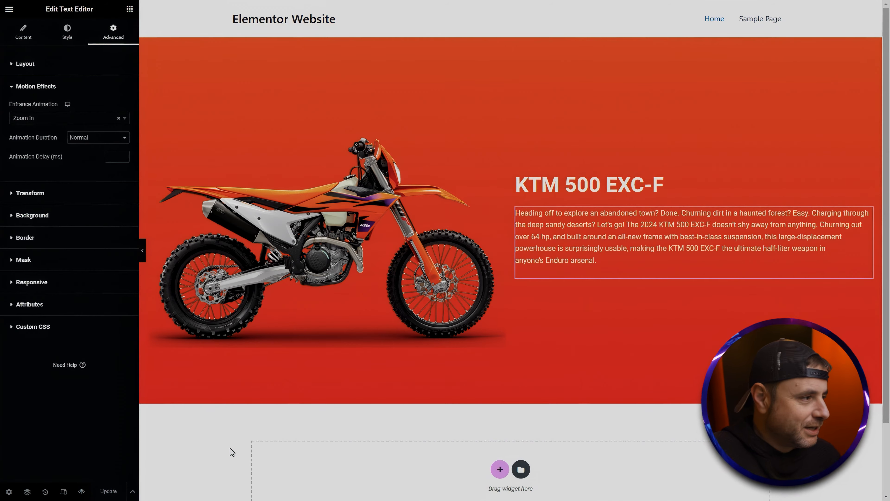
Add a single-column section below the hero and set its content width to Full Width.
scroll(293, 449, down, 2)
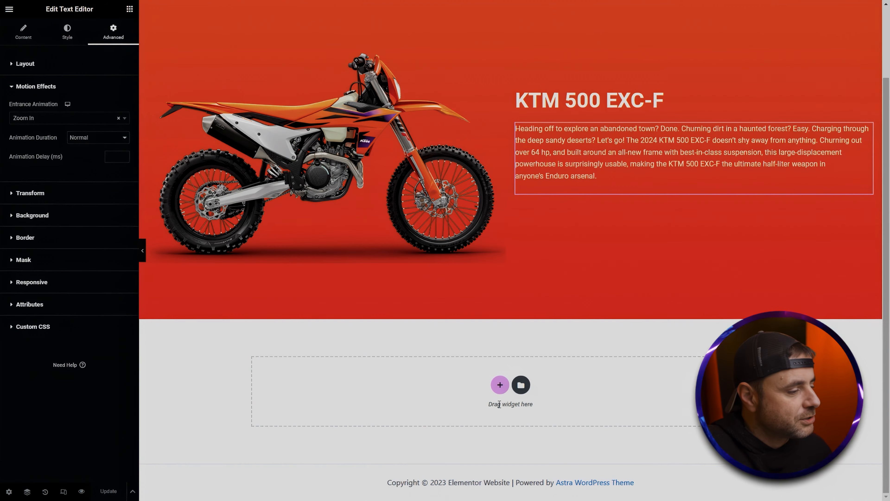
click(500, 386)
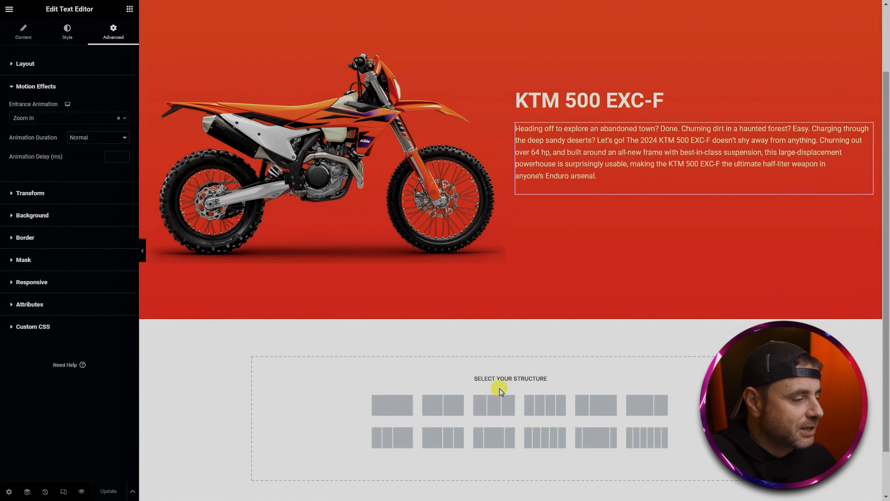
click(395, 407)
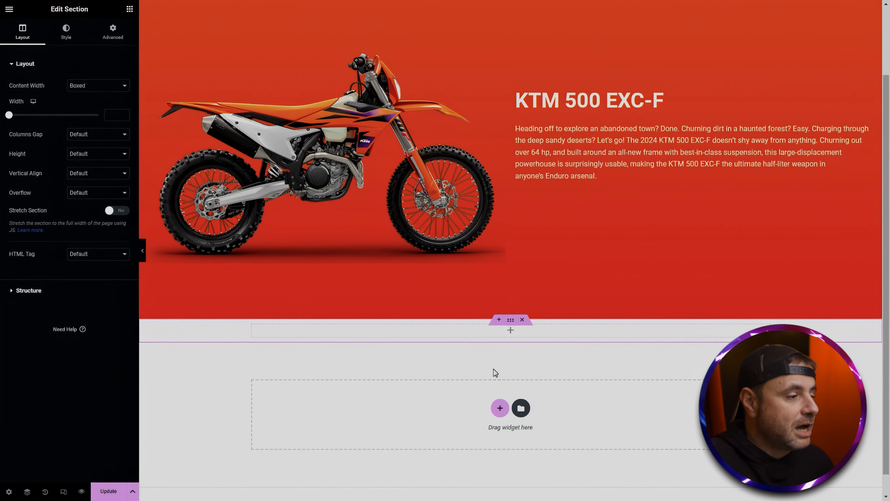
click(100, 88)
click(94, 99)
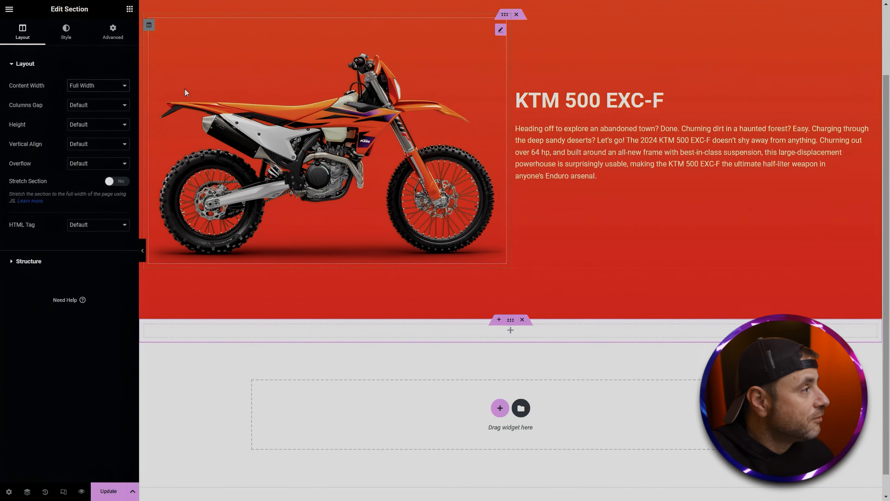
Duplicate the hero's lower spacer, move the copy into the new section, and duplicate it once more there.
click(130, 9)
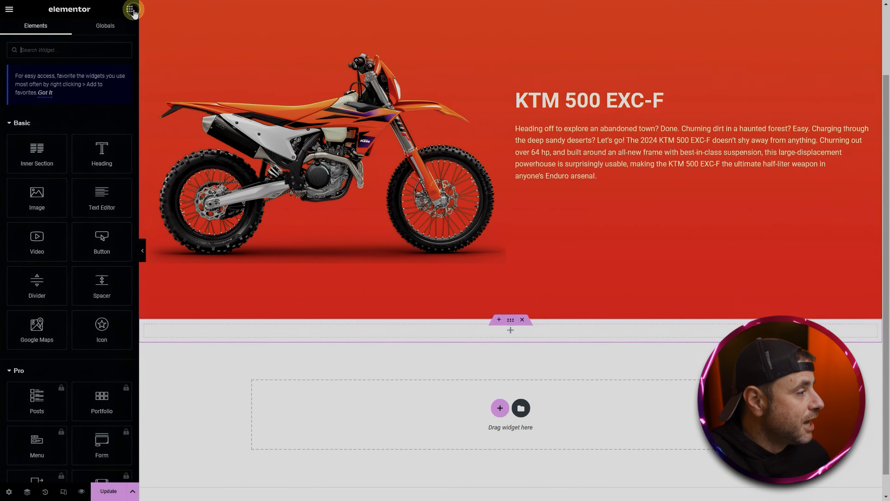
right_click(568, 297)
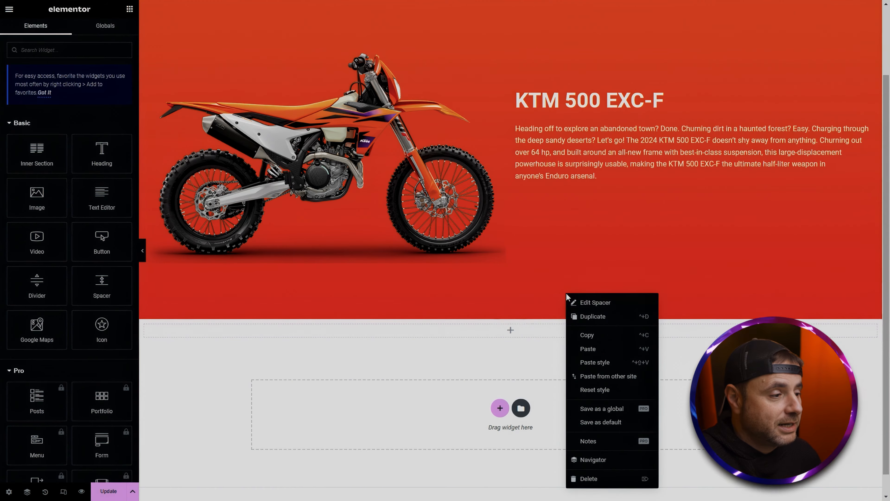
click(582, 314)
drag(869, 332, 518, 341)
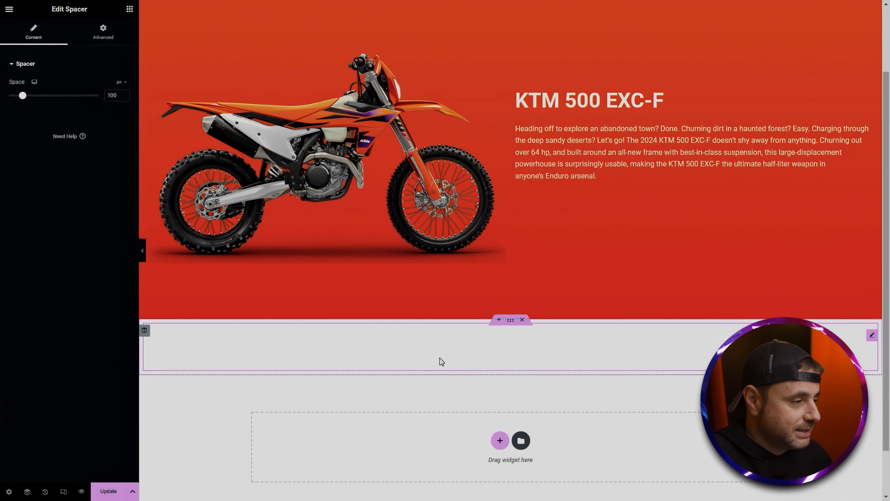
right_click(434, 349)
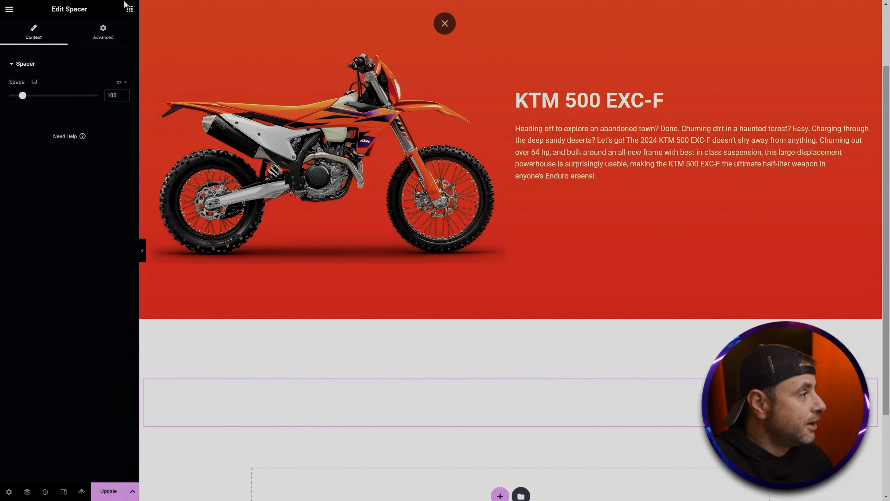
Insert an inner section between the new section's two spacers and place an Image widget in its right column.
click(129, 9)
drag(37, 152, 443, 372)
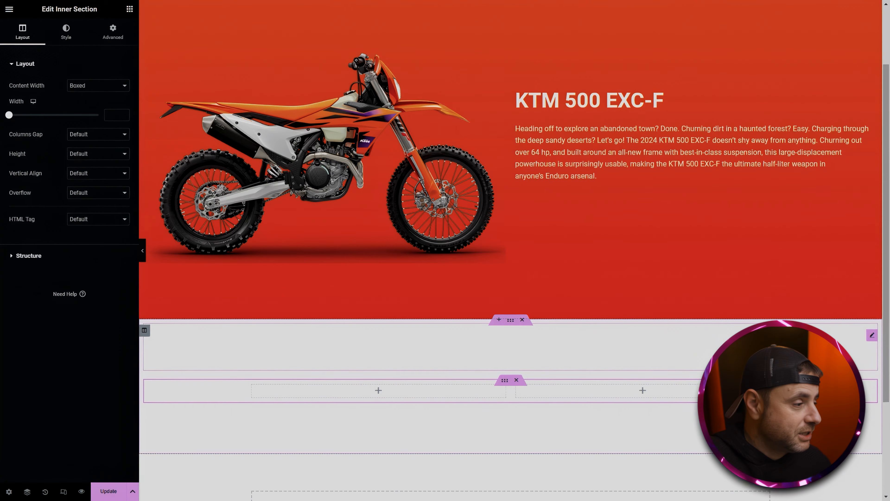
click(130, 9)
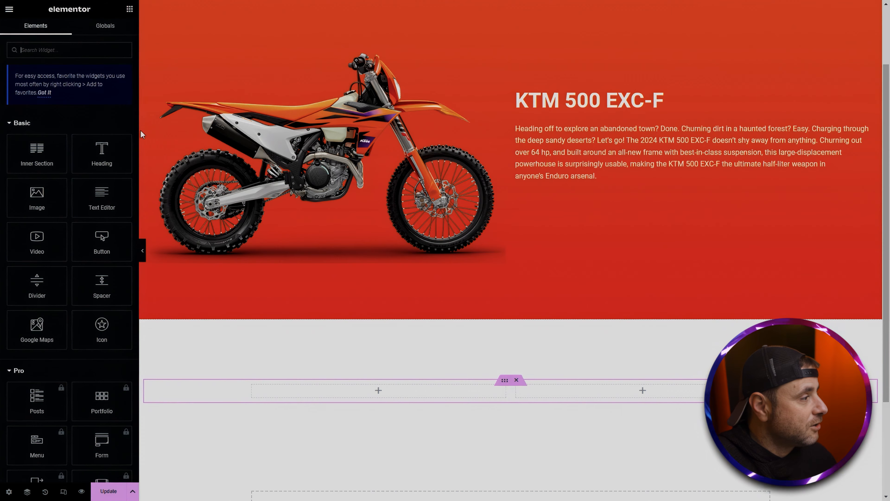
drag(32, 199, 617, 392)
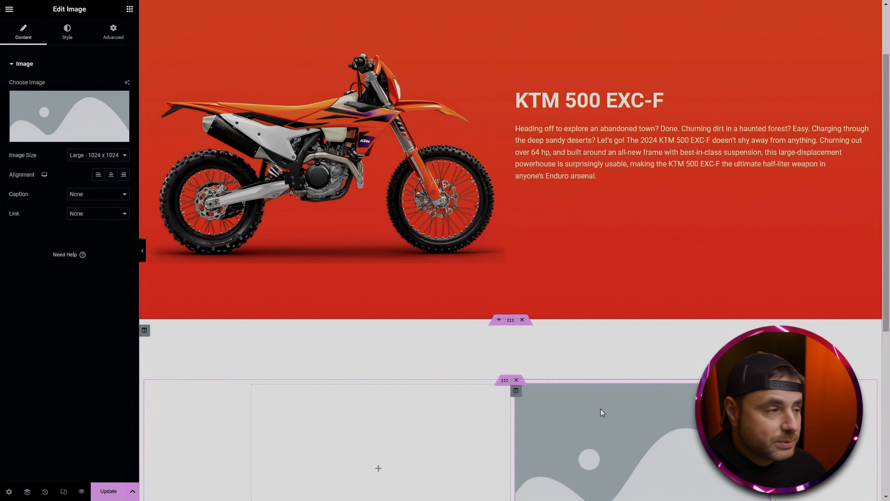
Duplicate the hero's motorcycle image, move the copy above the placeholder image in the new inner section, and delete it.
right_click(411, 154)
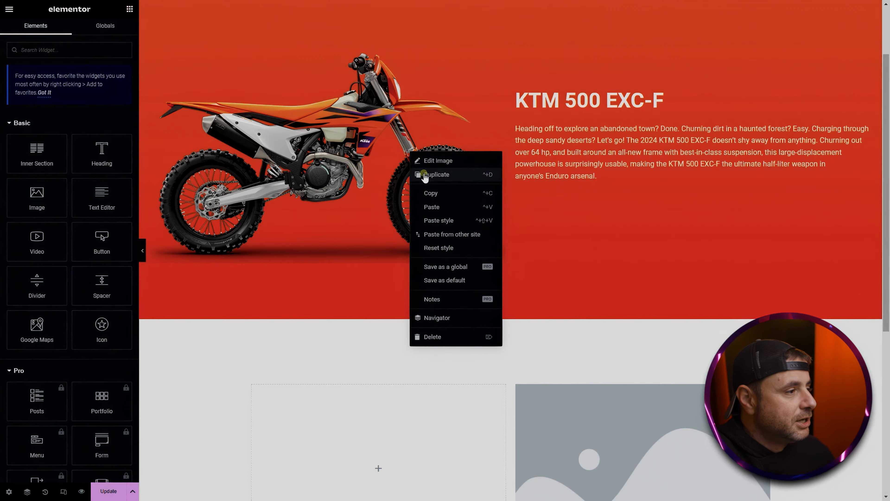
click(436, 174)
drag(487, 244, 619, 293)
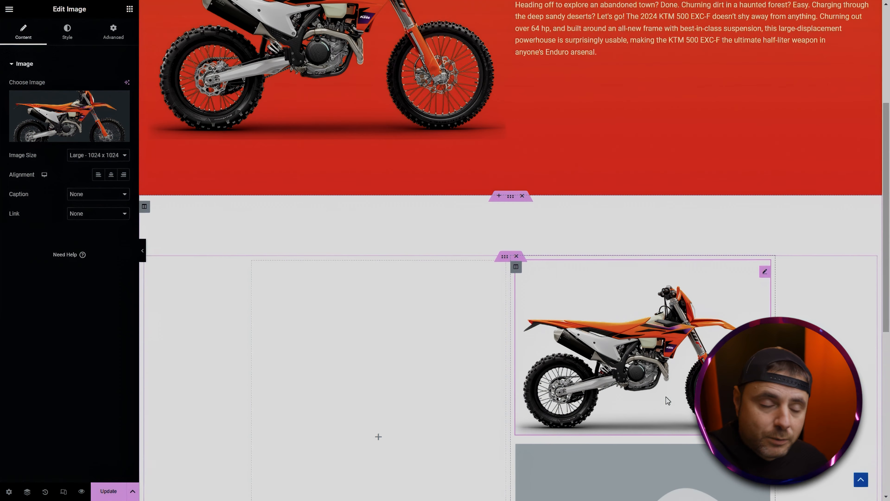
right_click(650, 342)
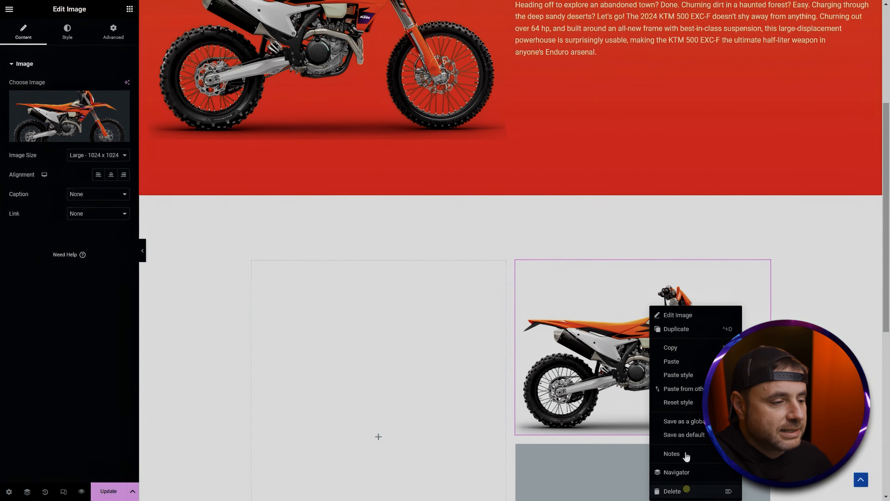
click(672, 491)
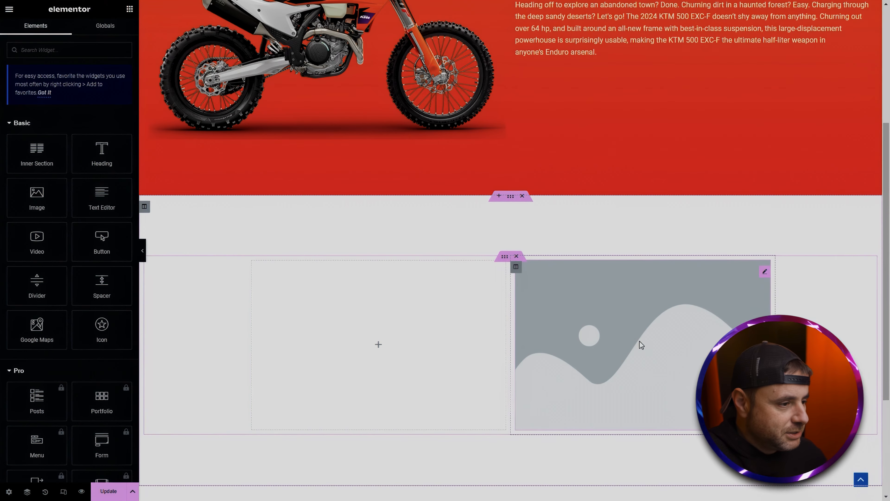
Replace the placeholder in the new inner section's right column with the uploaded shock absorber image PHO_BIKE_DET_MY24-EXC-XCW-Shock-ADJUSTABILITY_SALL_AEPI_V1.jpg.
click(641, 347)
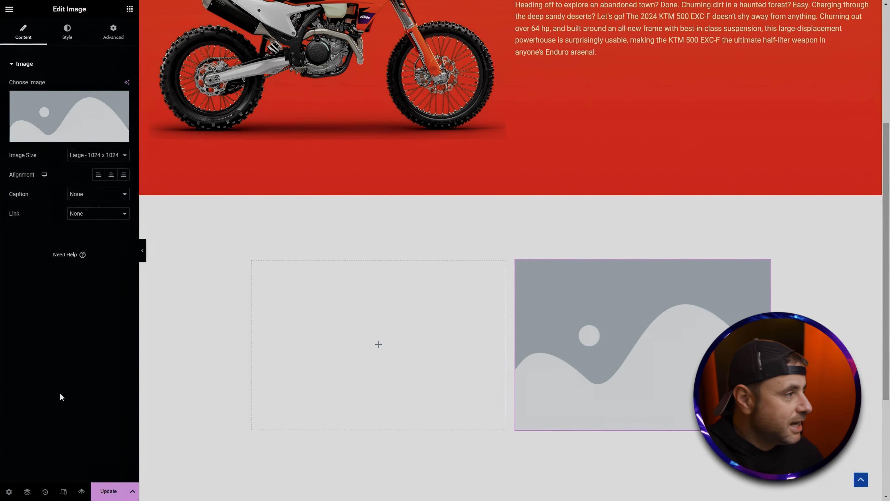
click(40, 134)
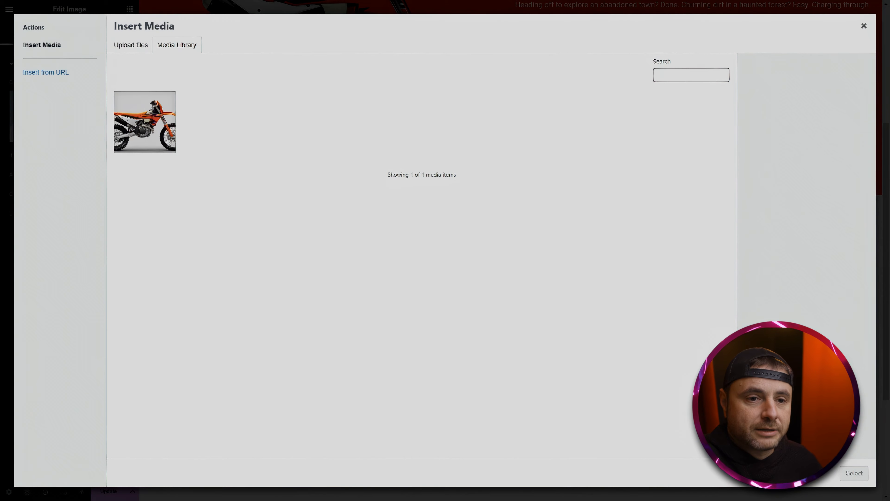
drag(519, 315, 114, 252)
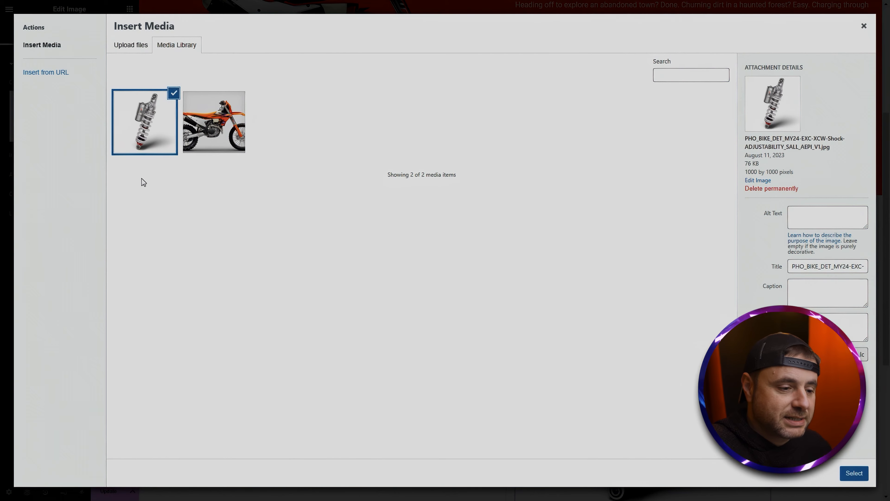
click(854, 474)
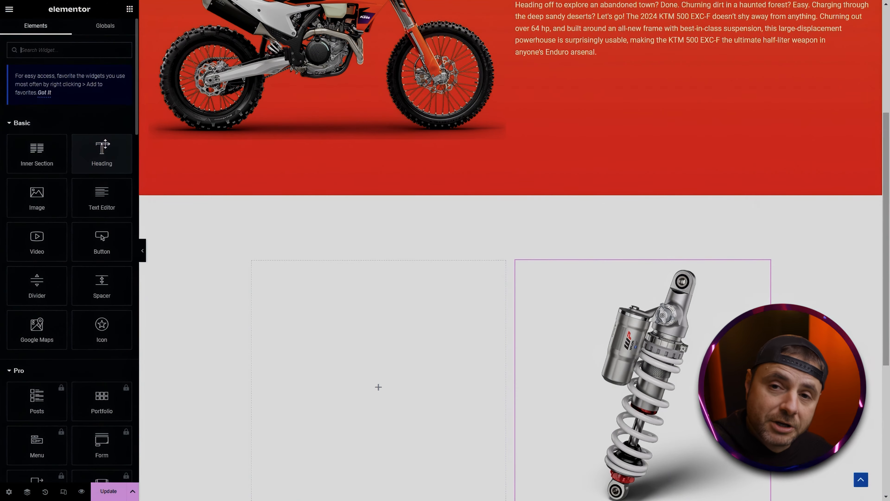
Add a Heading widget to the empty column beside the shock absorber and a Text Editor widget directly below it.
drag(104, 144, 365, 355)
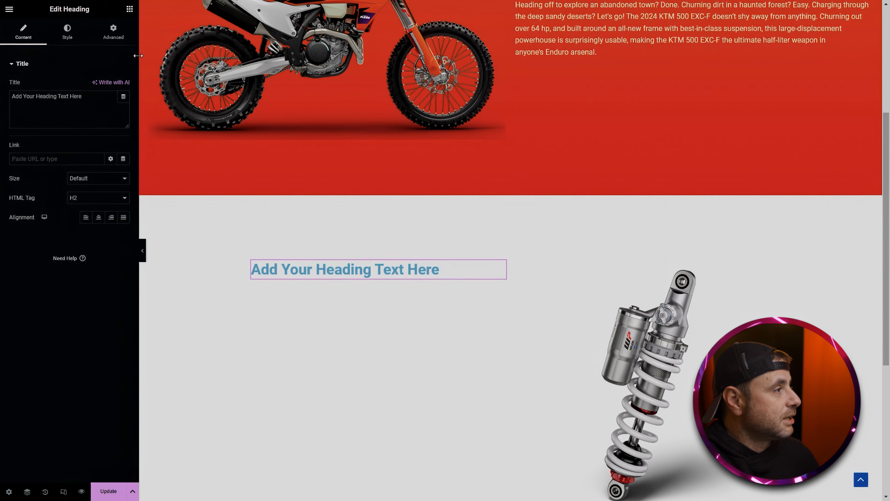
click(129, 9)
drag(96, 195, 339, 281)
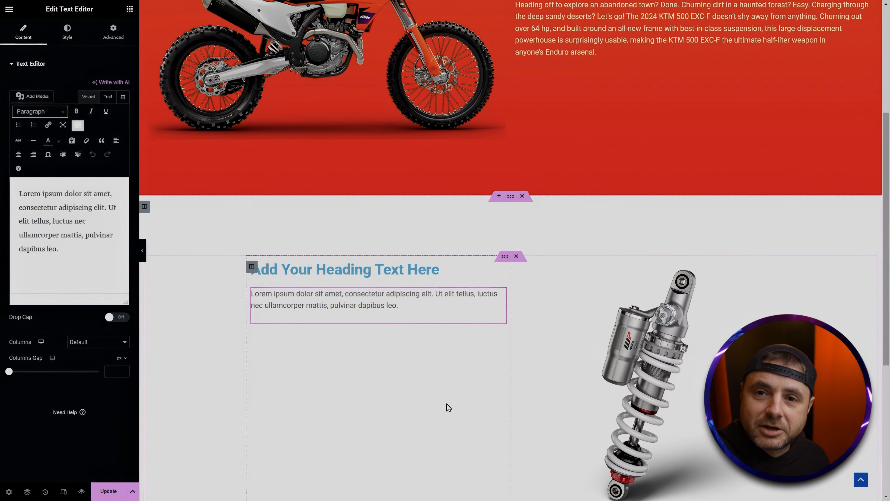
Change the new heading's text to "Adjustability" and set its text color to #f60.
click(404, 273)
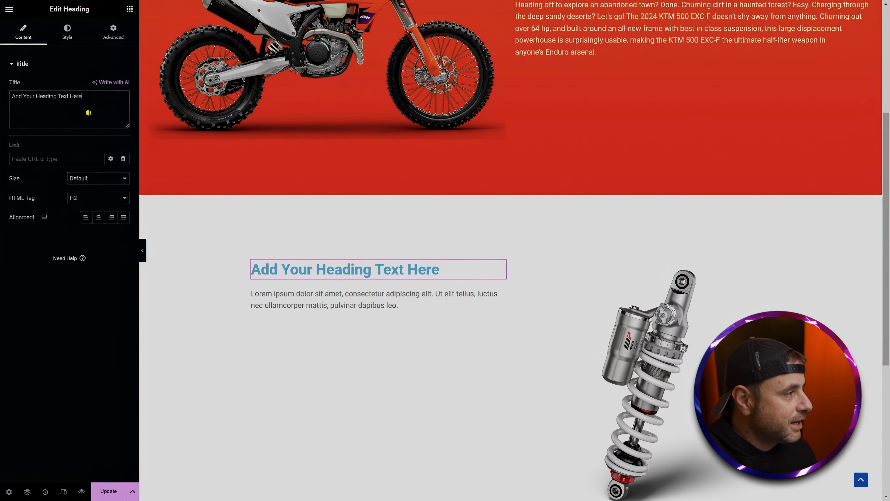
key(ctrl+a)
text(Adjustability)
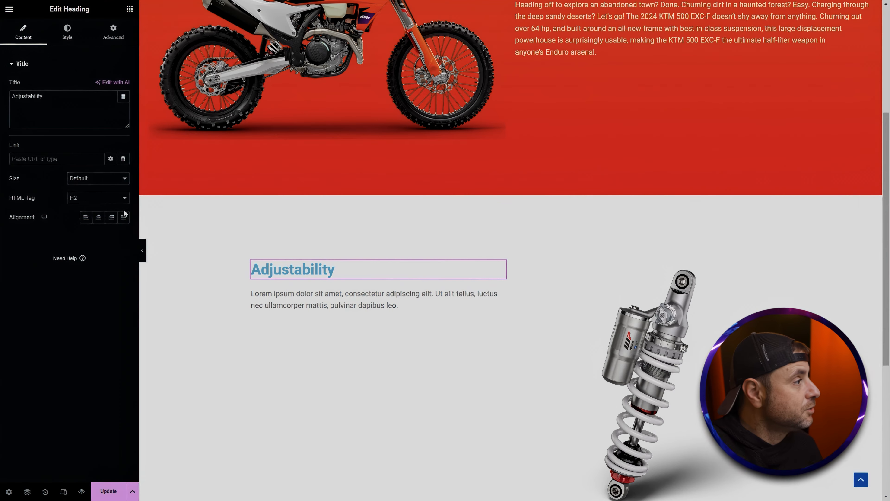
click(65, 37)
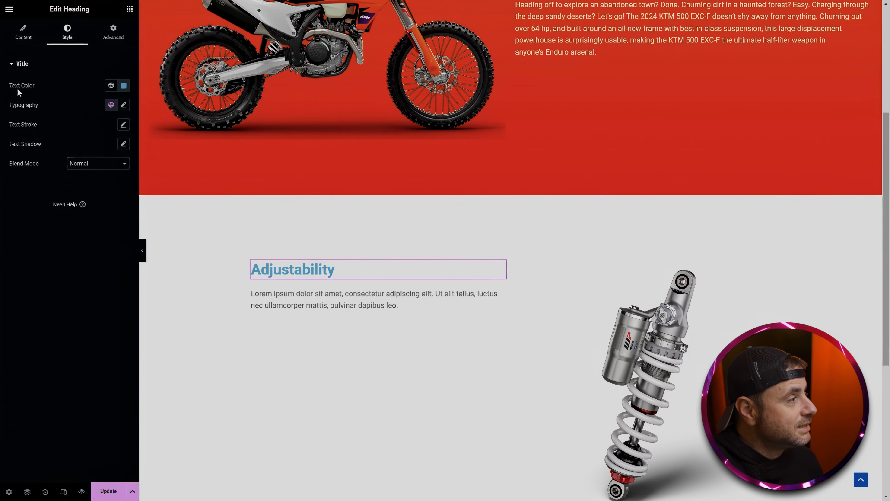
click(124, 86)
text(#f60)
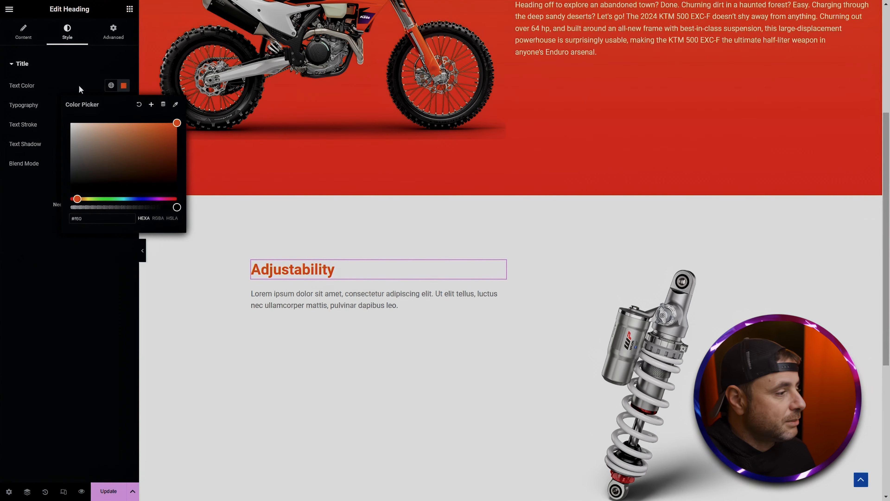
click(80, 88)
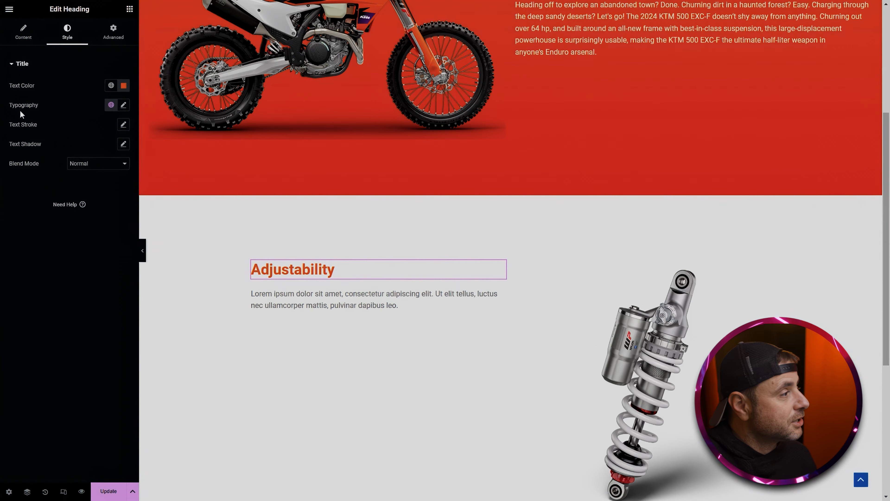
Set the Adjustability heading's typography to Uppercase with a weight of 500 (Medium).
click(123, 107)
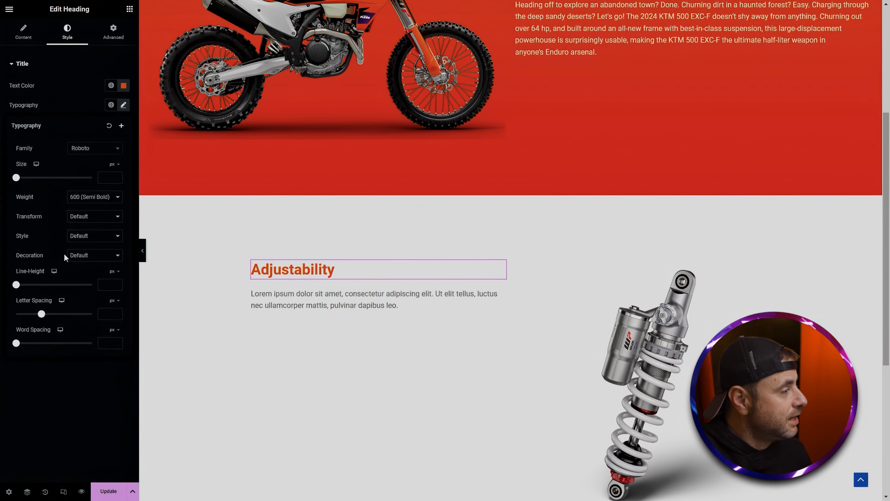
click(74, 219)
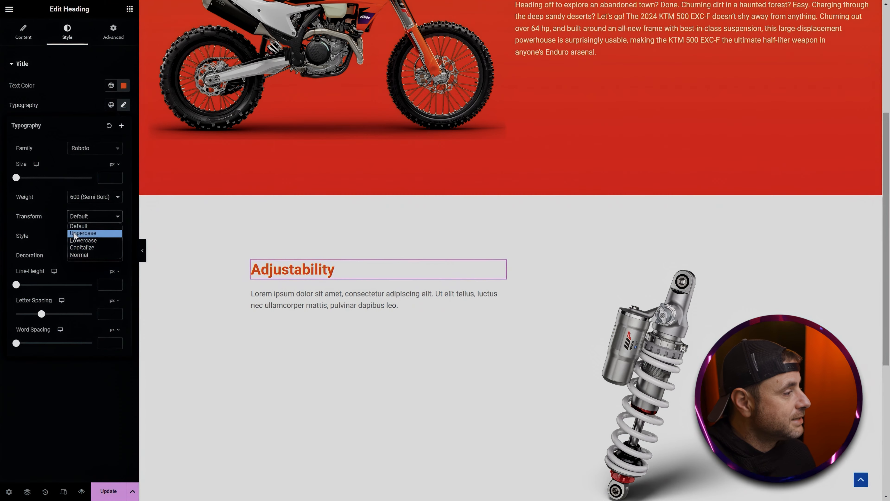
click(83, 234)
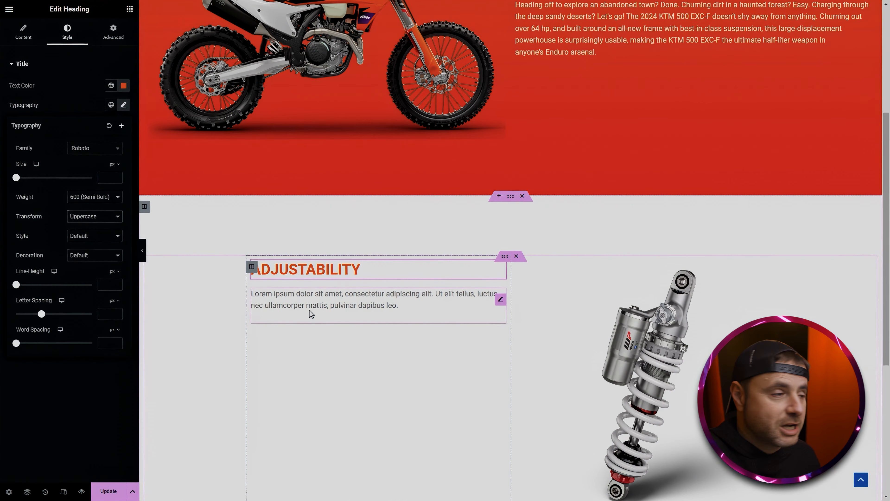
click(77, 198)
click(82, 231)
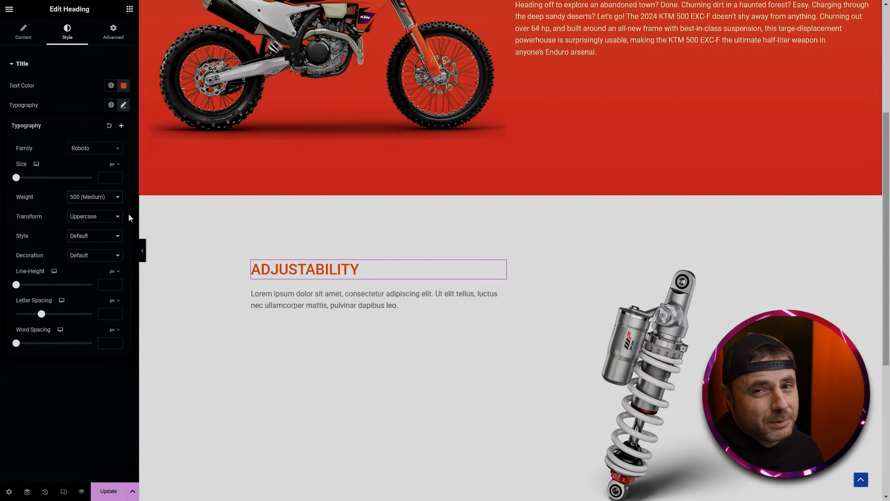
click(114, 384)
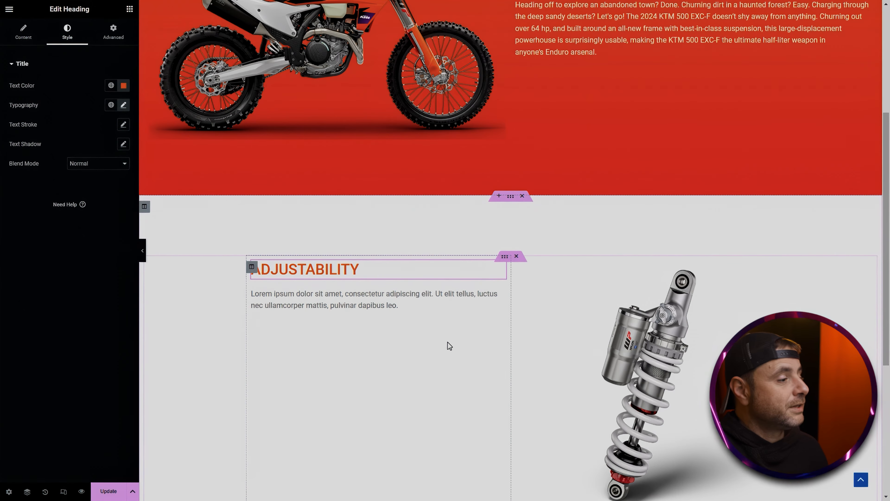
Replace the lorem ipsum below the heading with the suspension copy beginning "Getting READY TO RACE has never been easier.".
click(393, 317)
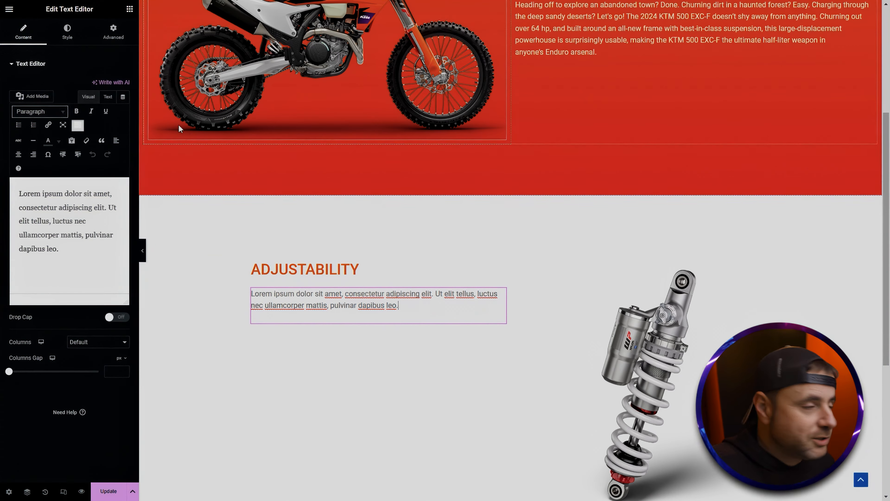
click(81, 205)
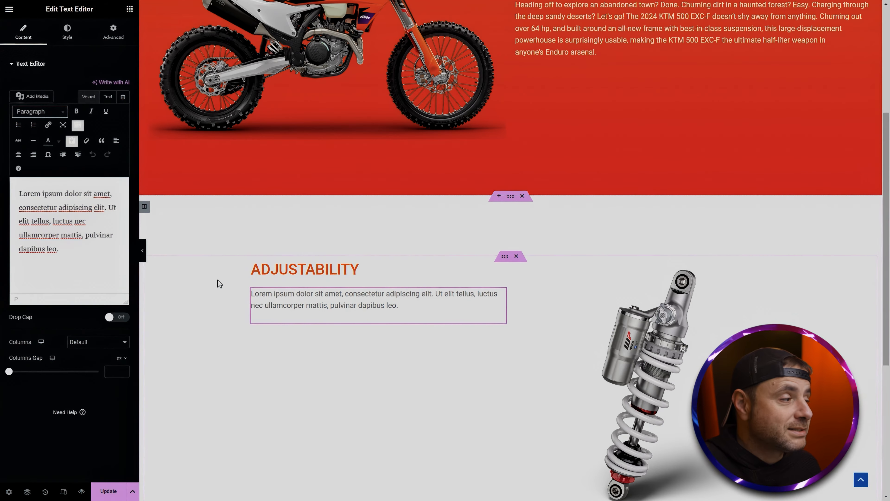
key(ctrl+a)
text(Getting READY TO RACE has never been easier. Thanks in part to its all-new suspension, the 2024 KTM EXC-F range boasts totally tool-free suspension setup at both ends. At the rear, our legendary, race-winning PDS technology features an all-new shock absorber design with hand-adjustable dual compression controls. This allows riders to adjust high- and low-speed settings in a matter of seconds. On the front, the forks are also easily adjusted thanks to hand-adjustable clickers on the bottom of the fork shoe and on the fork top cap, making changing settings on the fly as easy as twisting the throttle.)
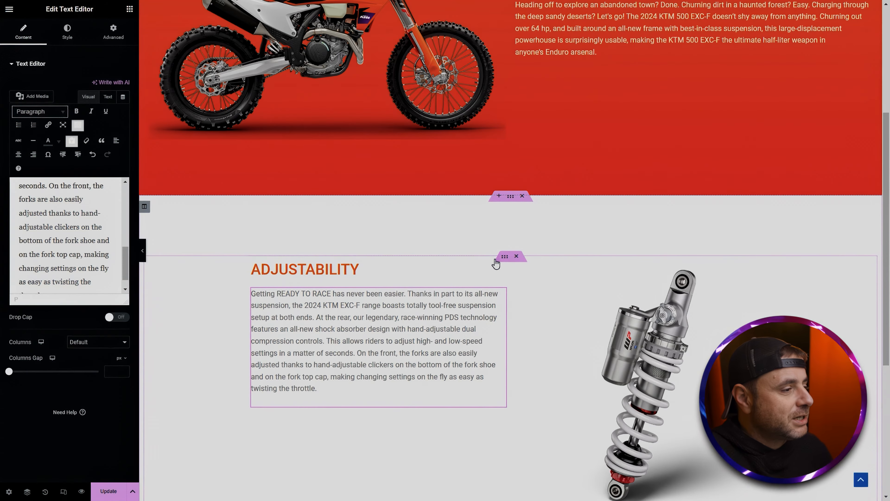
Set the vertical alignment of the inner section holding the heading, text and shock absorber to Middle.
click(504, 258)
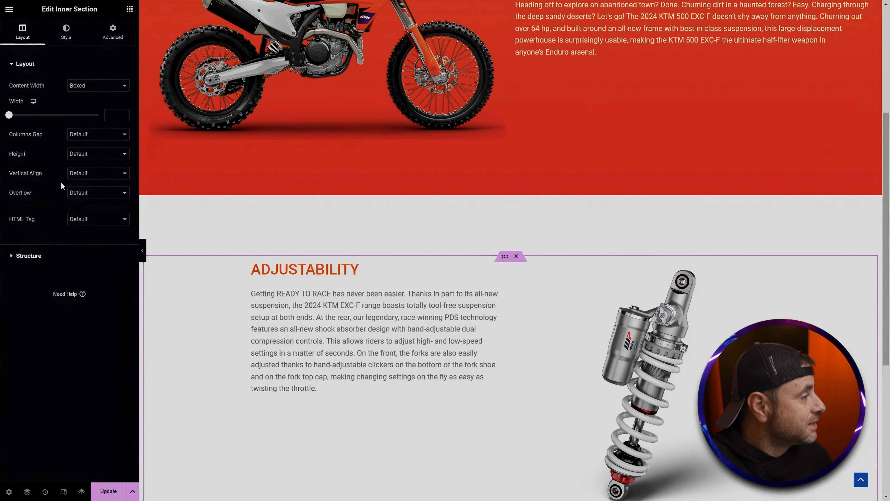
click(77, 178)
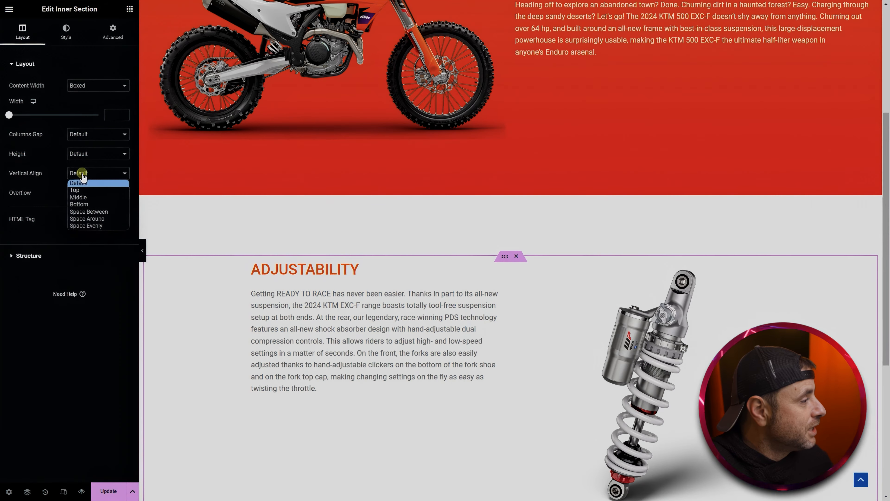
click(80, 194)
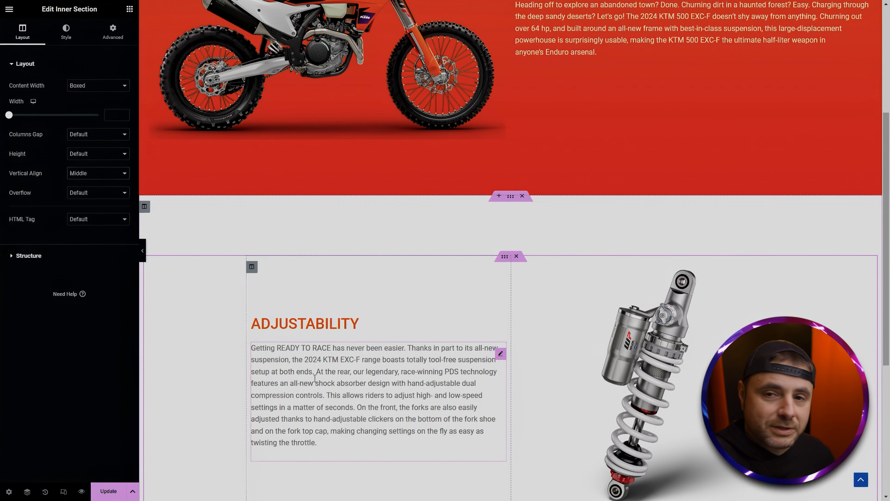
scroll(450, 360, down, 3)
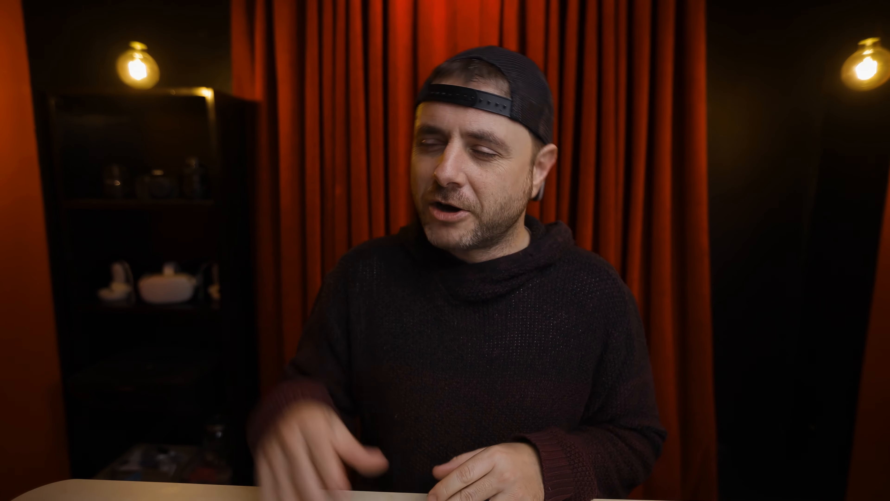
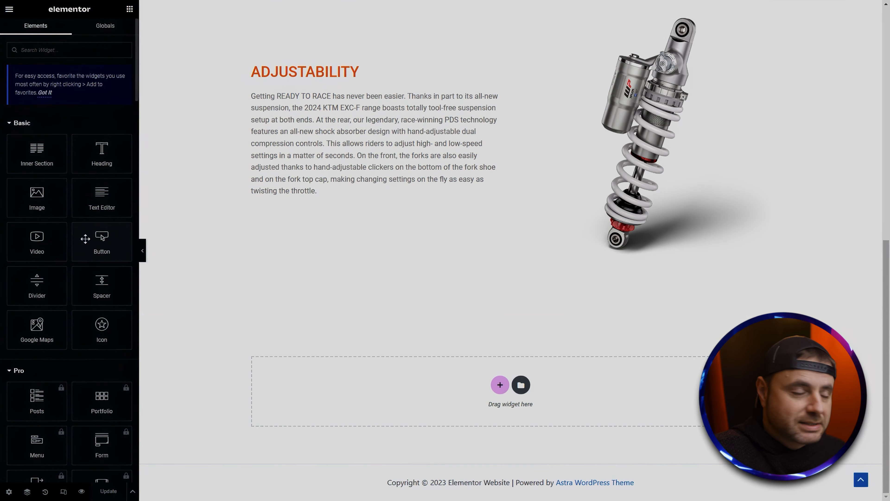
Look through the available widget categories, from Basic, Pro and General to the PowerPack Elements.
scroll(68, 270, down, 5)
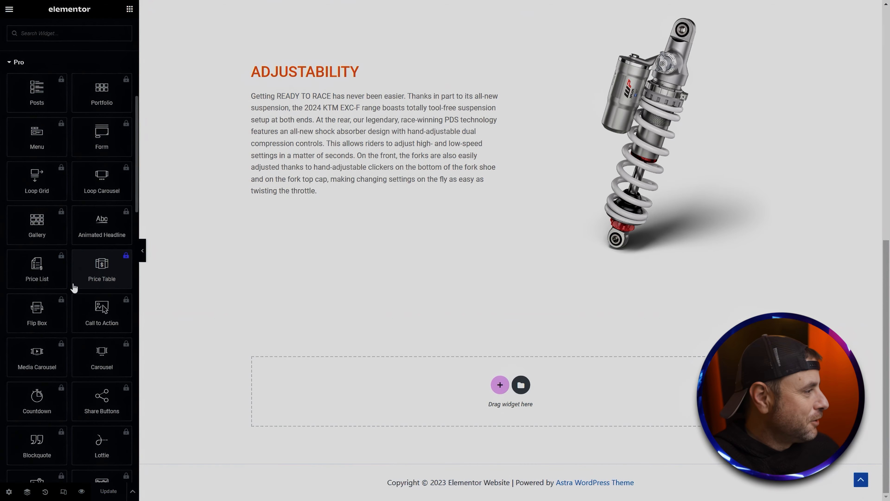
scroll(73, 287, down, 2)
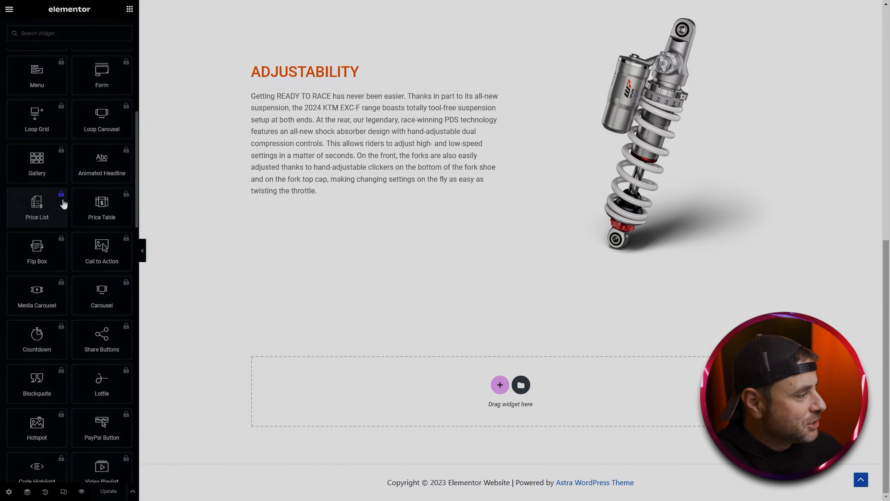
scroll(63, 204, down, 10)
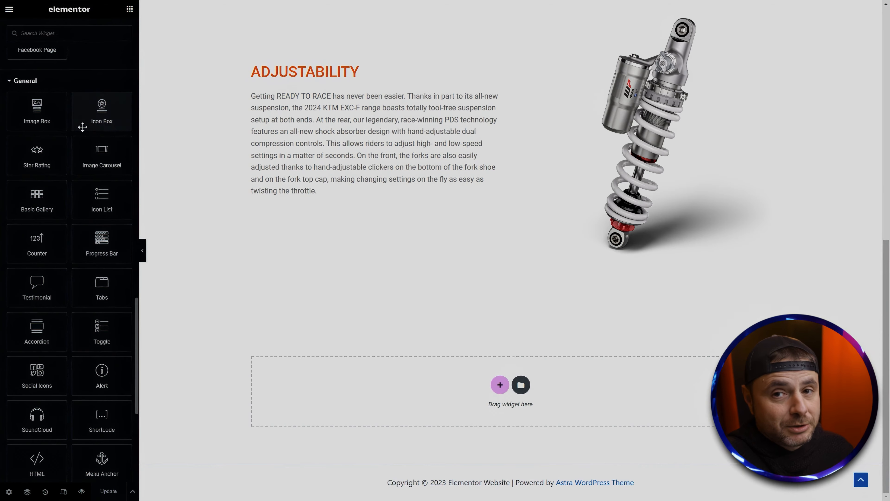
scroll(70, 298, down, 5)
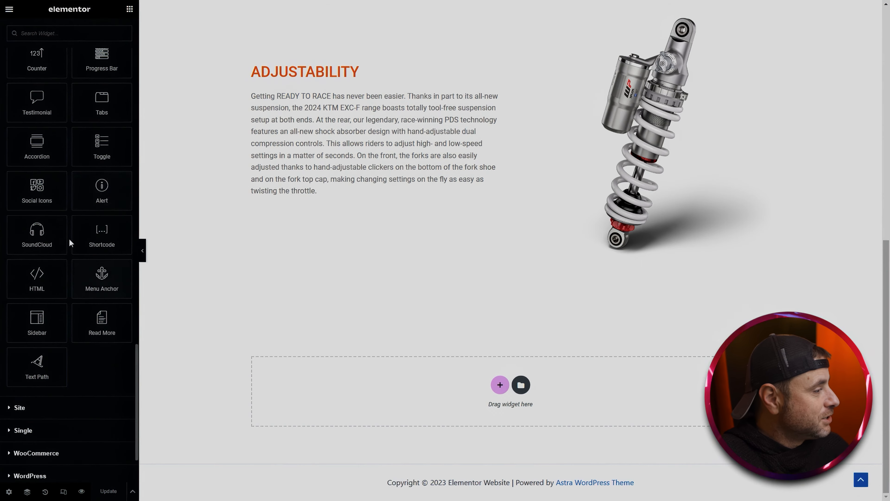
scroll(100, 285, down, 3)
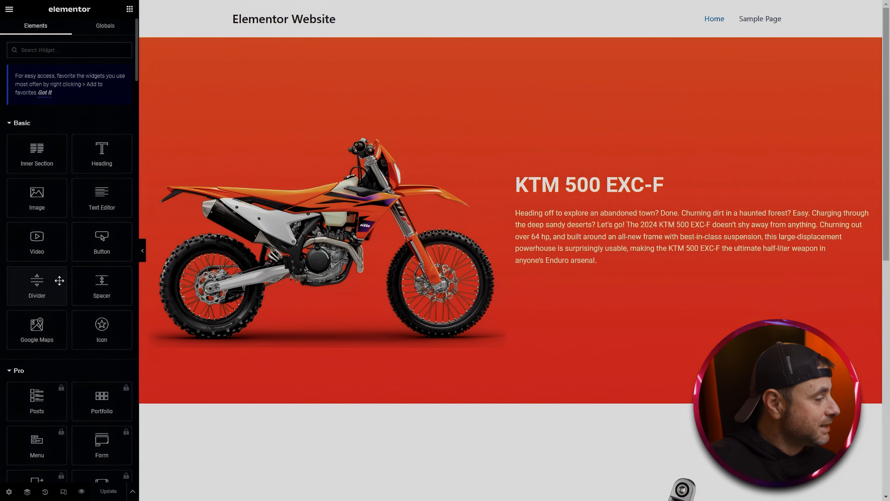
scroll(45, 308, down, 6)
scroll(46, 350, down, 20)
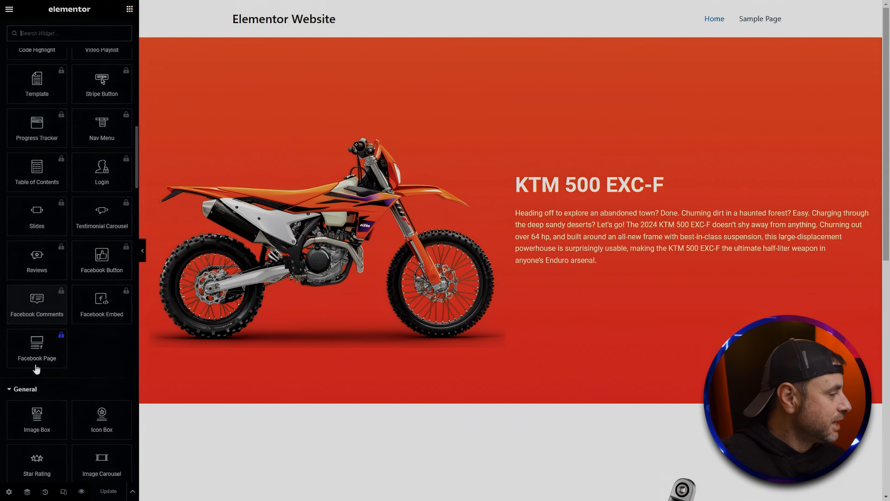
scroll(39, 362, down, 10)
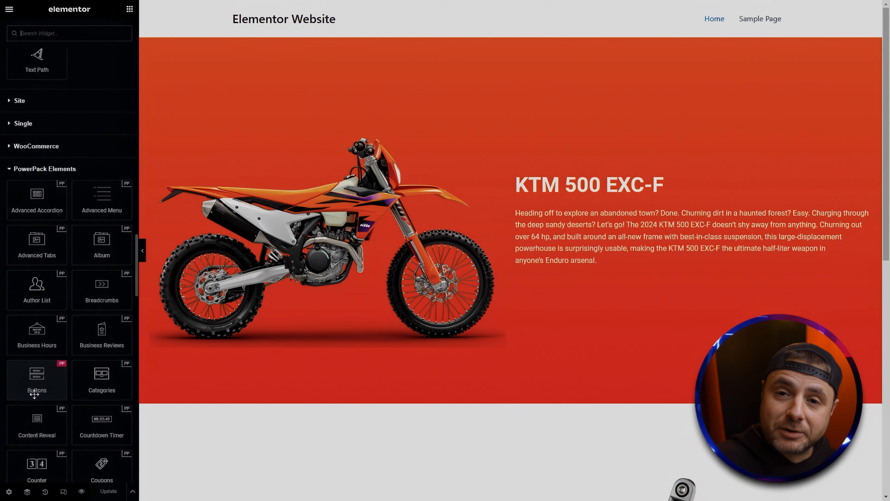
Add a new two-column section below the Adjustability section.
scroll(437, 316, down, 10)
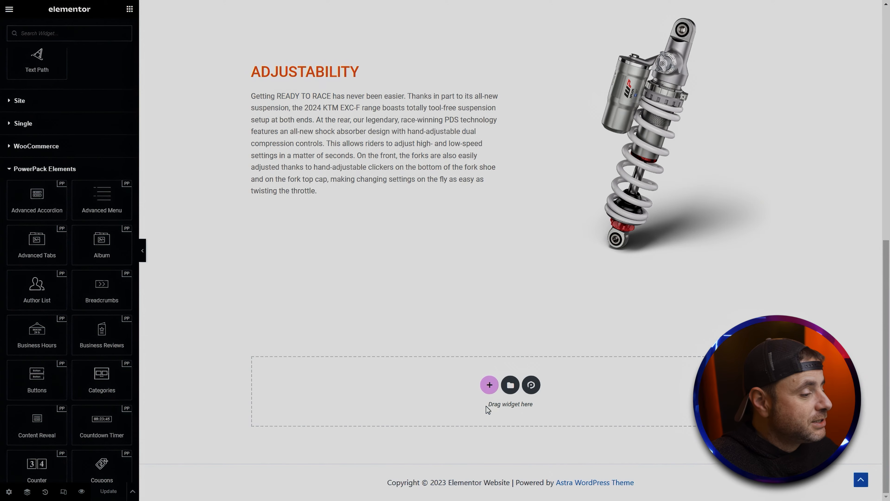
click(489, 385)
click(435, 403)
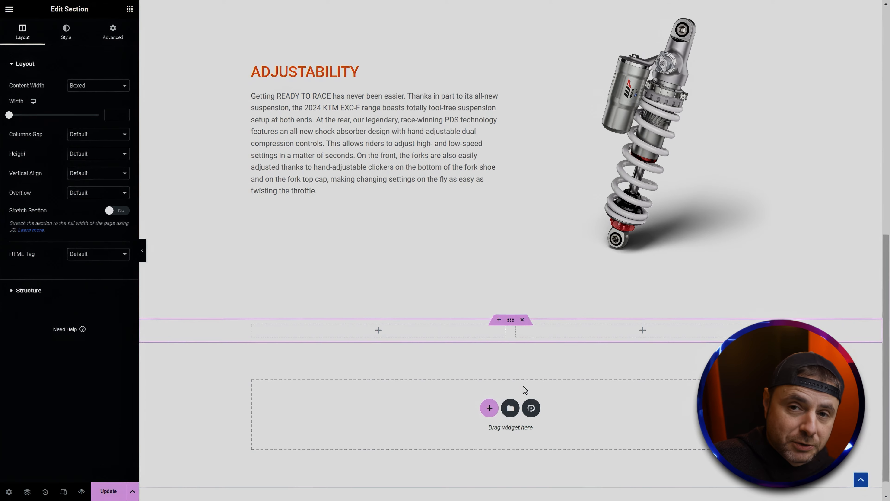
Copy the motorcycle hero section and paste only its style onto the empty two-column section below Adjustability.
scroll(522, 389, up, 3)
scroll(520, 388, up, 8)
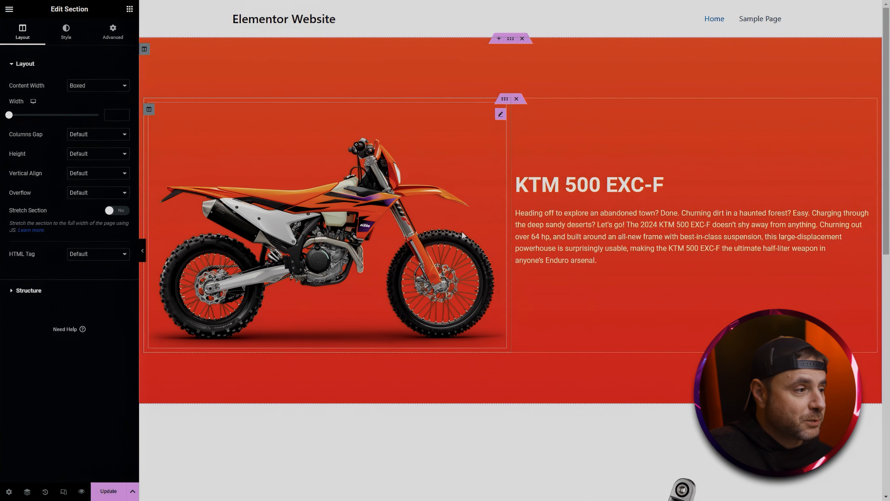
right_click(511, 40)
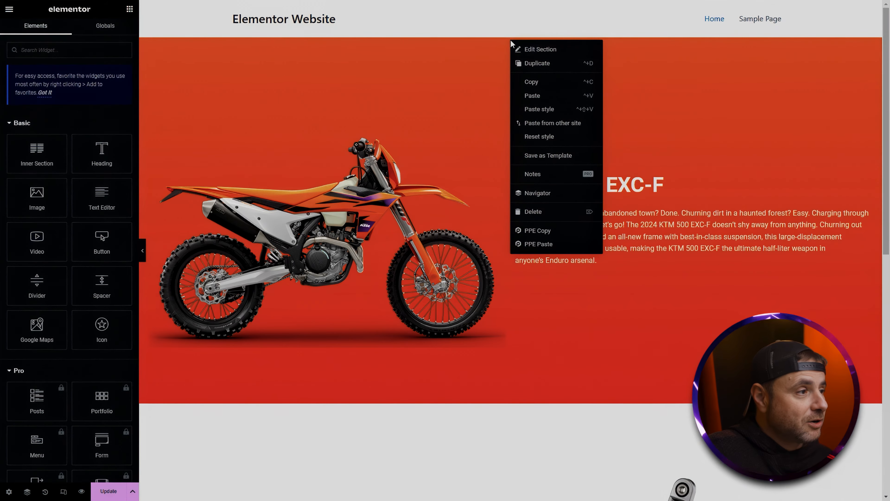
click(523, 80)
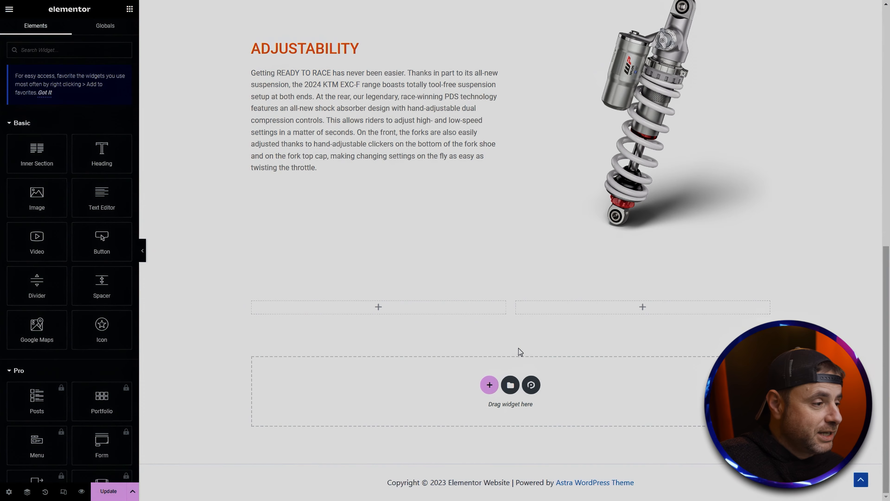
right_click(510, 298)
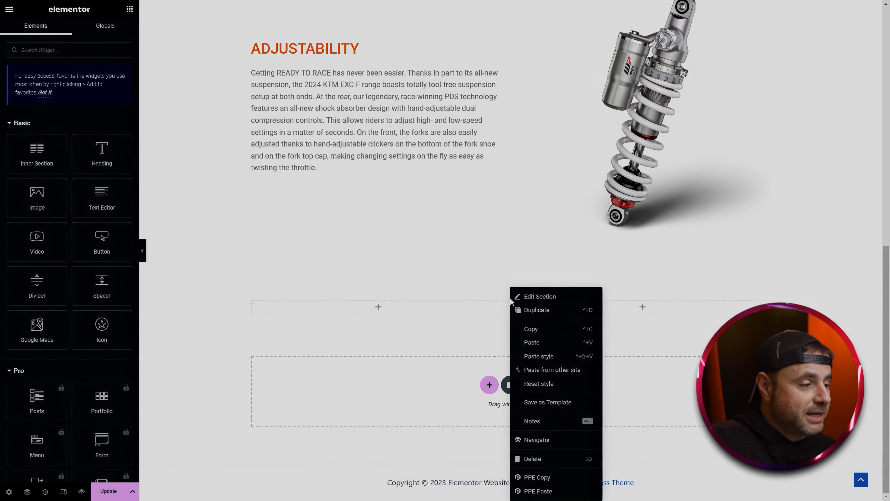
click(526, 354)
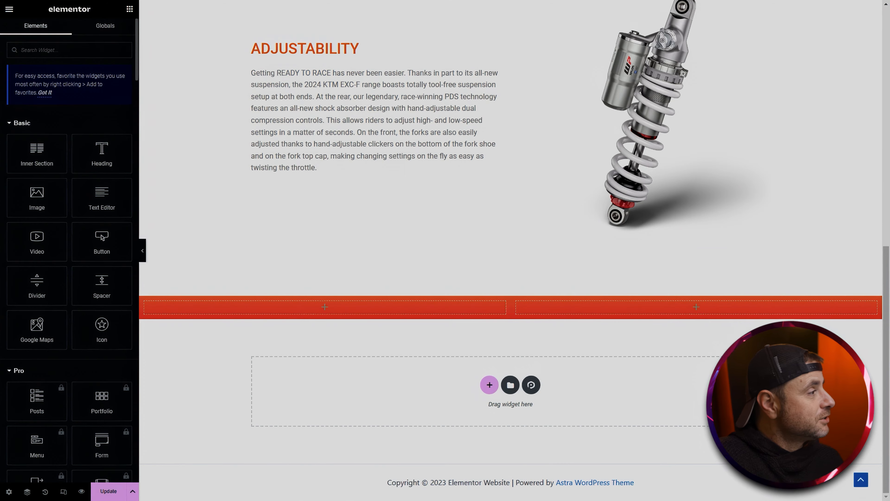
Add a Gravity Forms widget to the first column of the new section and select Contact Form as its form.
text(grav)
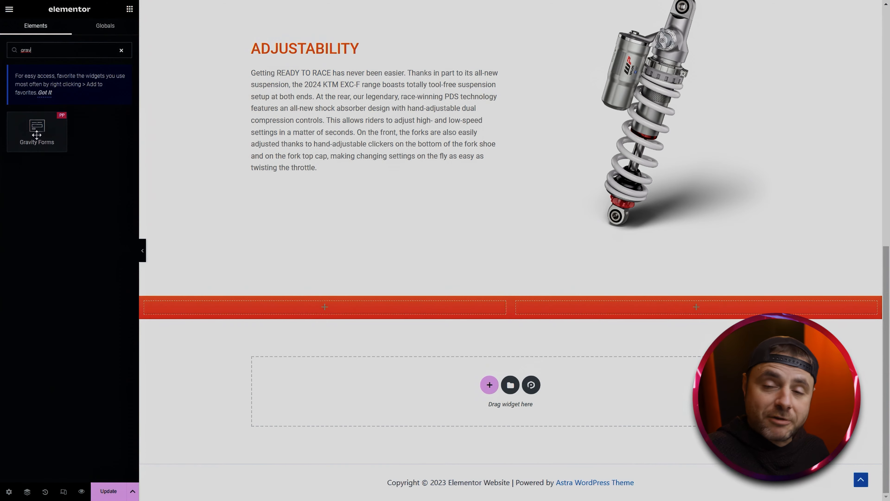
drag(36, 135, 319, 312)
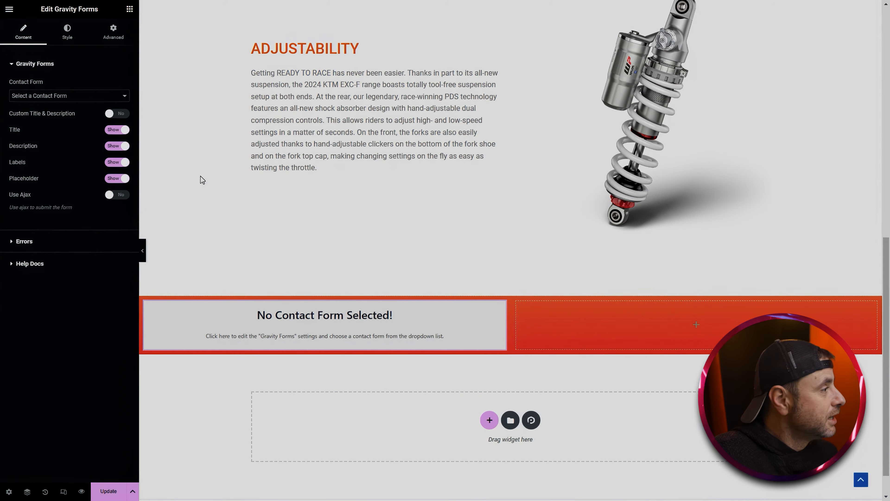
click(29, 96)
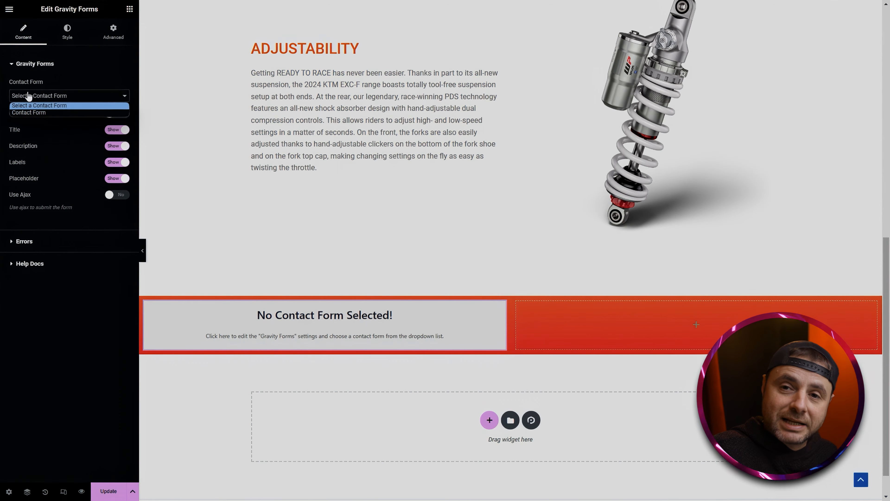
click(25, 113)
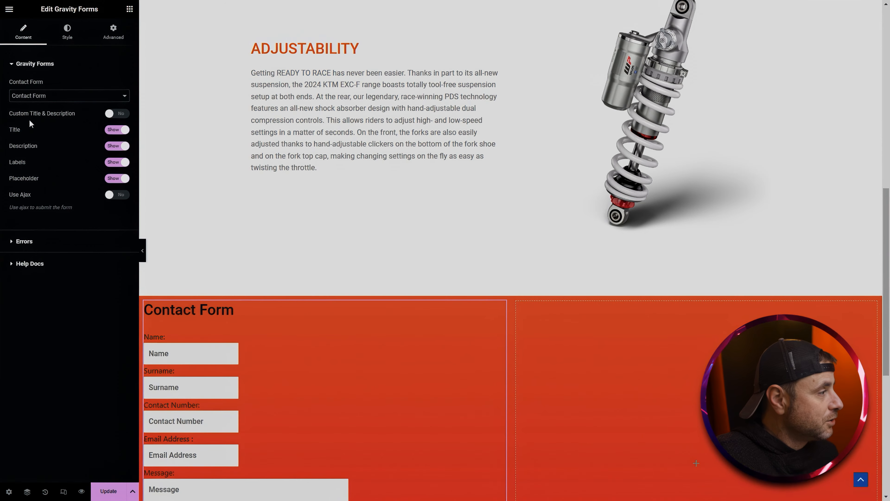
Hide the form's title, description and labels, and enable Ajax submission.
click(117, 129)
click(118, 145)
click(118, 163)
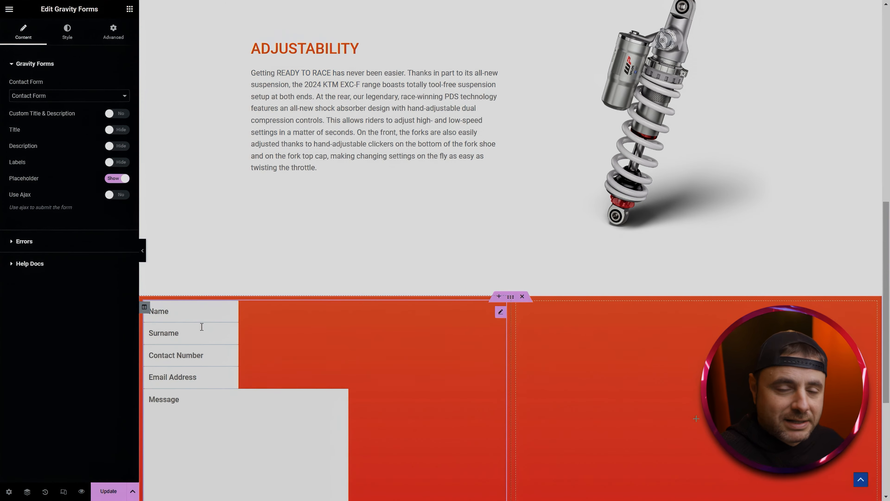
click(117, 194)
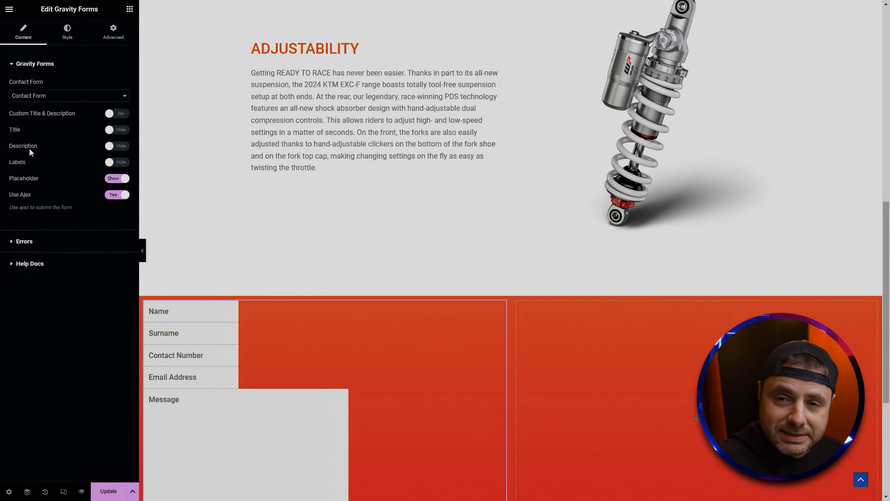
Give the form's input and textarea fields a solid border with a width of 1 px on all sides.
click(68, 37)
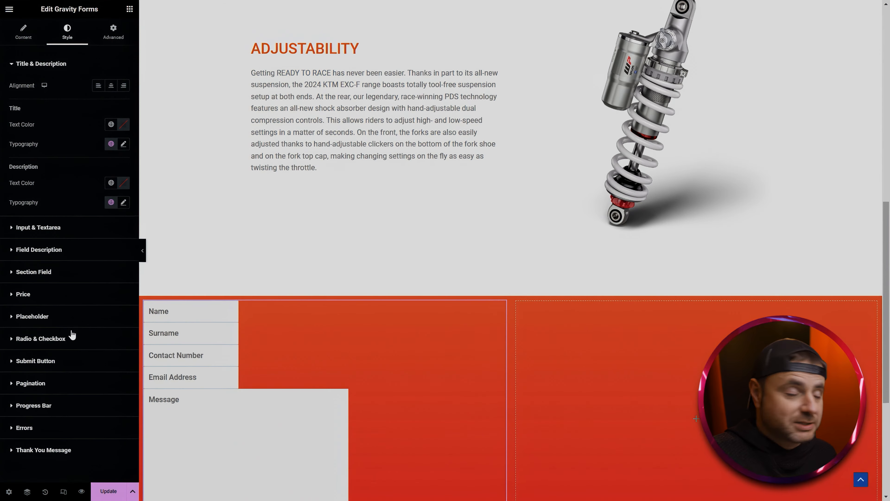
click(38, 227)
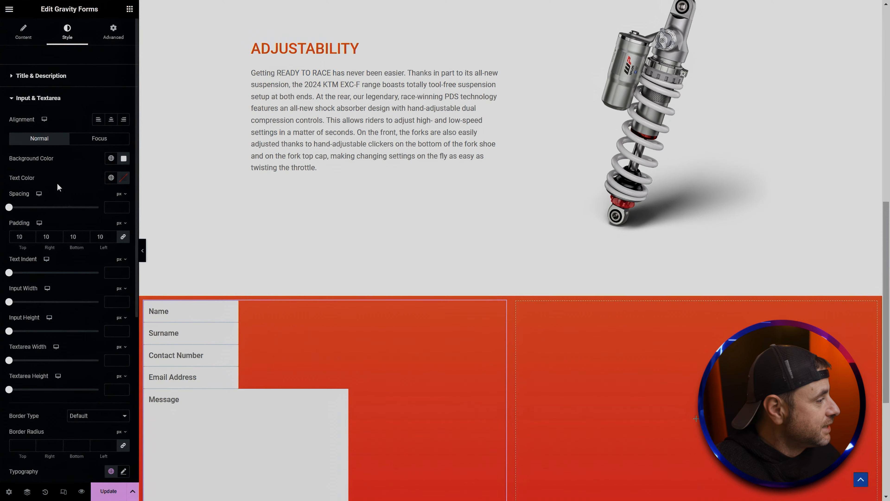
click(123, 158)
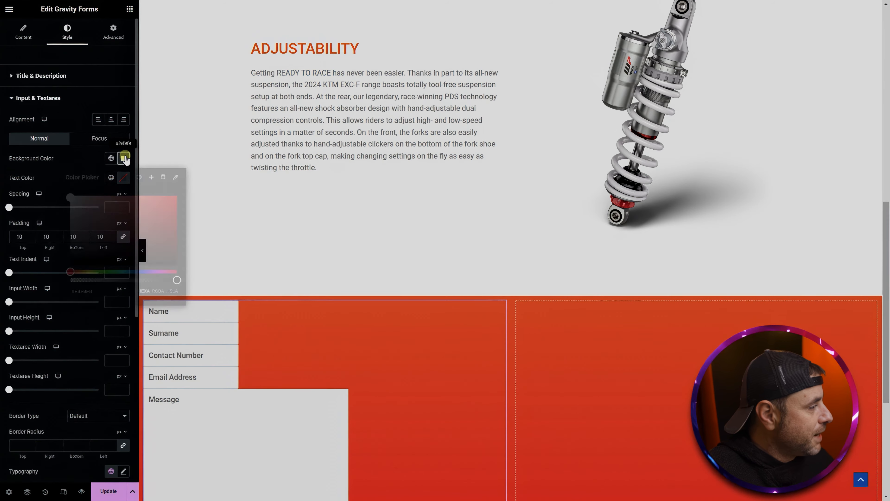
click(48, 177)
scroll(53, 246, down, 2)
click(80, 355)
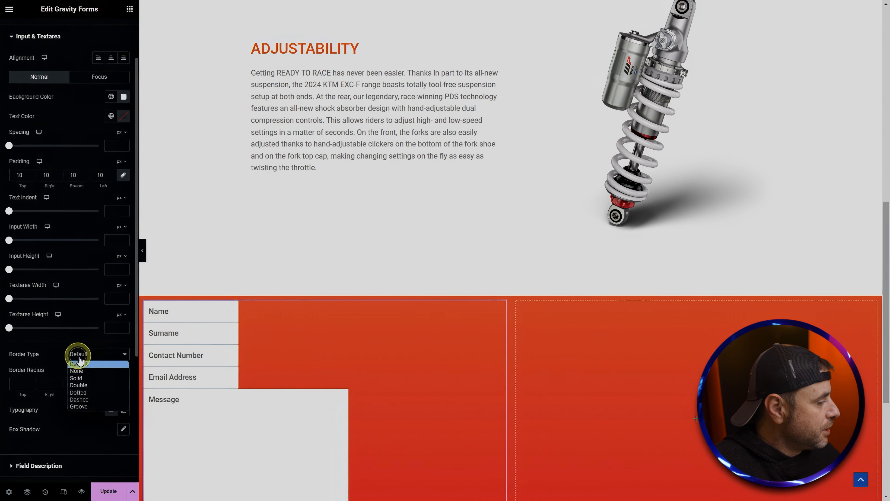
click(76, 378)
click(30, 383)
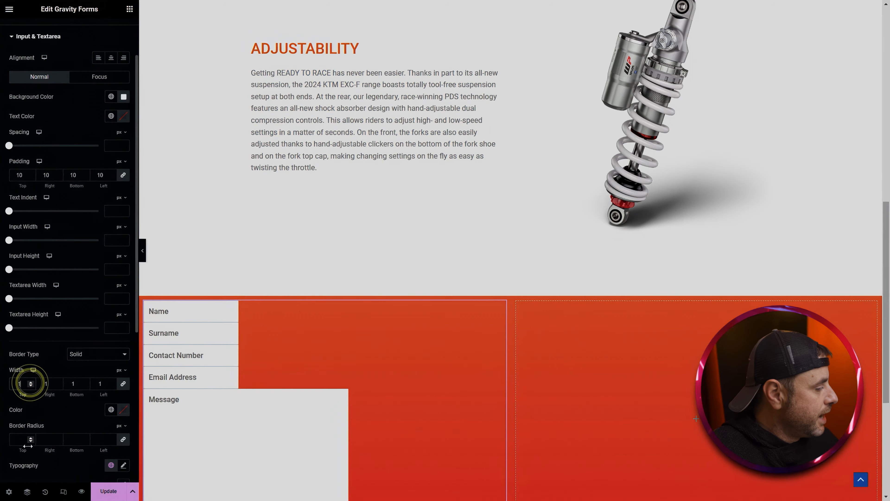
Set the input fields' border radius to 5 px and their border color to #FFFFFF.
click(21, 440)
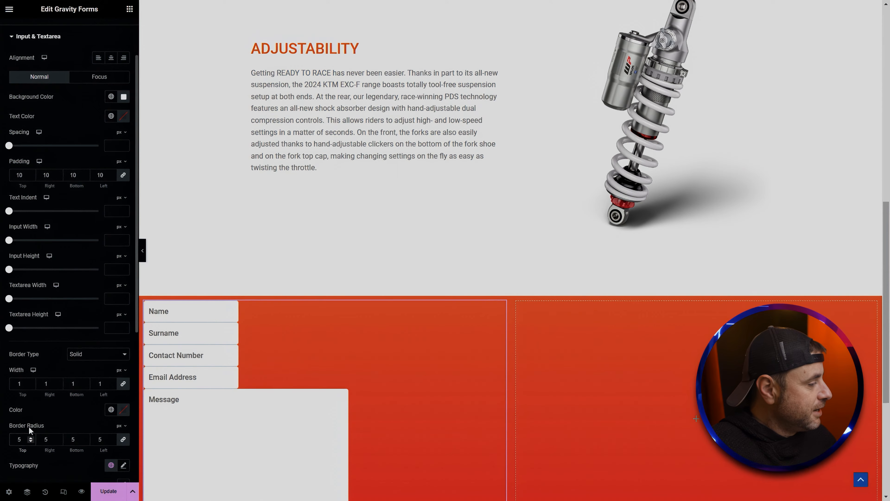
click(123, 410)
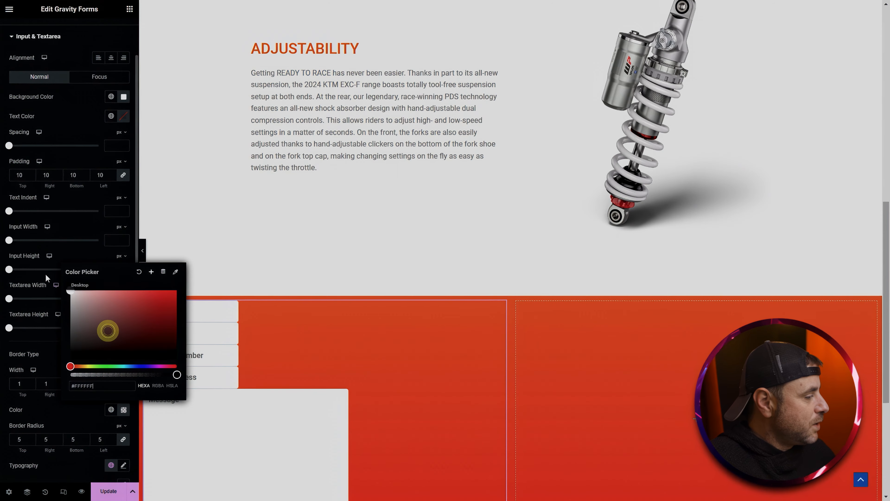
click(41, 410)
Make the form's Submit button background fully transparent in its normal state.
scroll(35, 407, down, 4)
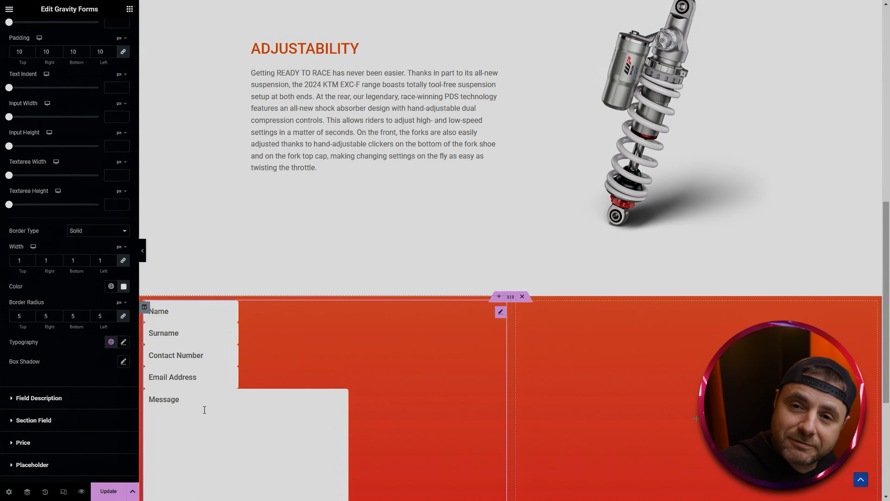
scroll(205, 410, down, 3)
scroll(57, 346, down, 3)
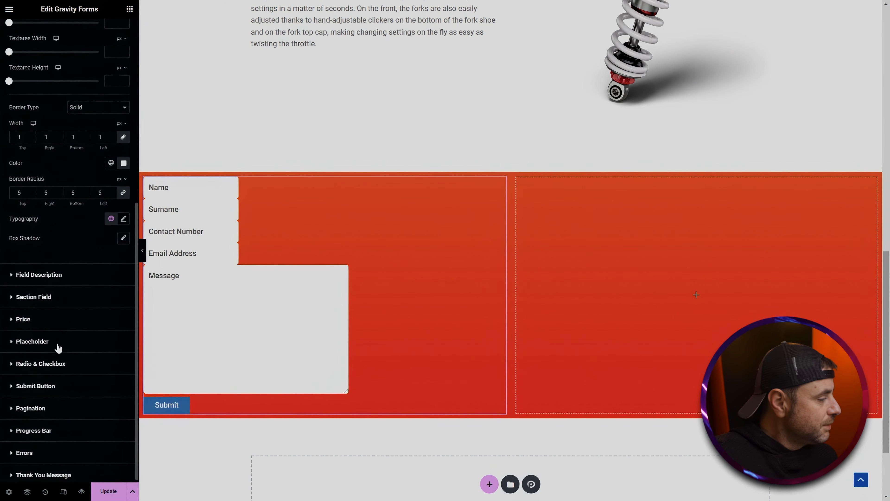
click(51, 389)
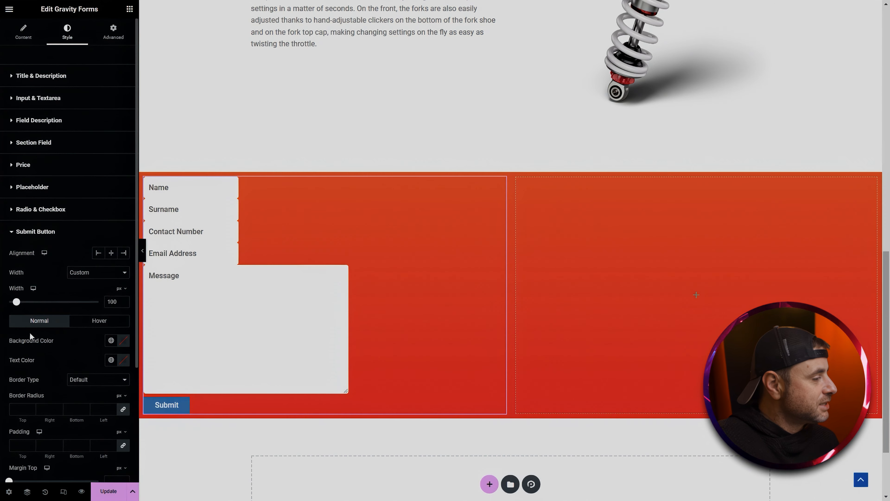
scroll(30, 357, down, 2)
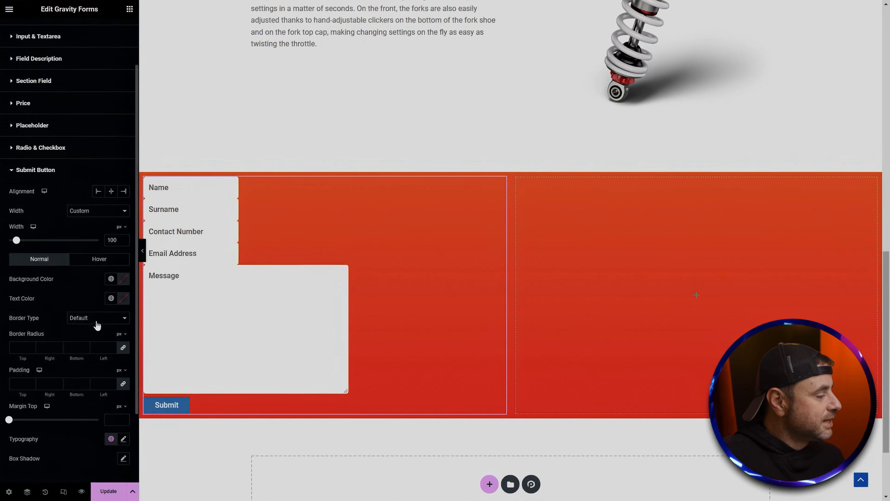
click(124, 279)
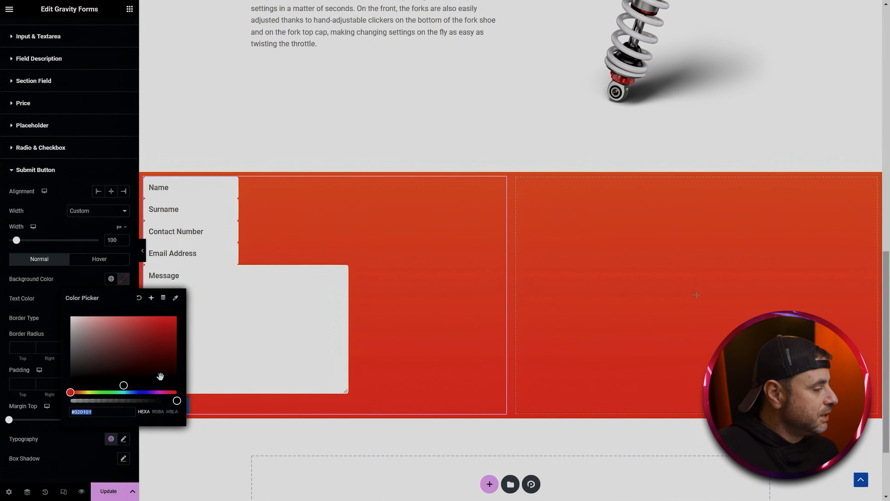
drag(175, 401, 49, 406)
click(42, 315)
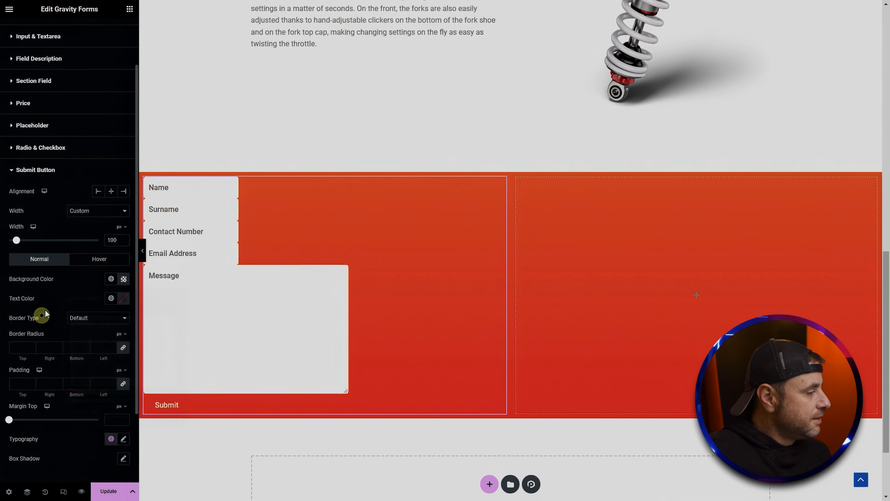
Set the Submit button's text color to white and give it a solid 2 px border with a 5 px radius.
click(122, 299)
drag(120, 361, 71, 336)
click(119, 298)
click(109, 318)
click(94, 342)
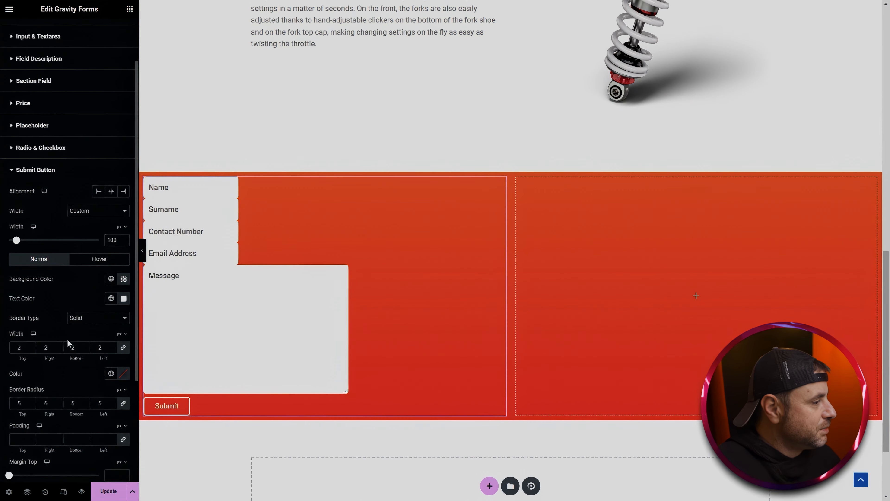
Set the Submit button's top margin to 15 px.
scroll(70, 281, down, 4)
drag(9, 352, 25, 354)
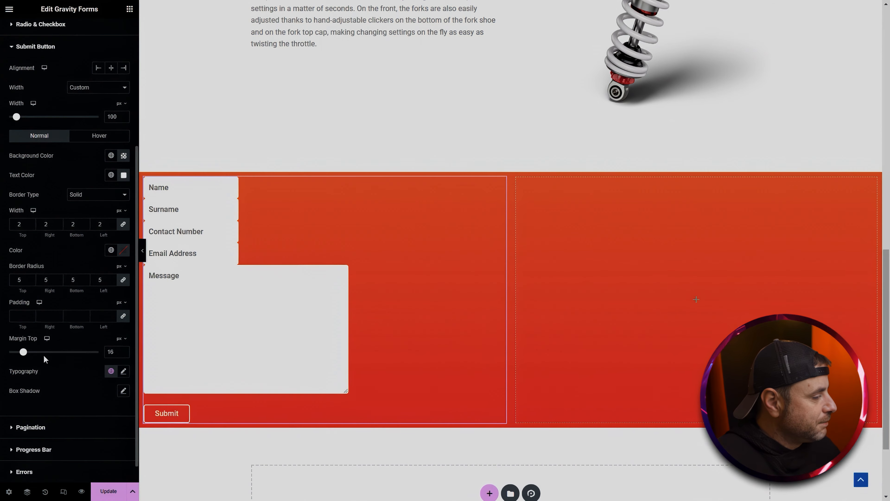
click(123, 354)
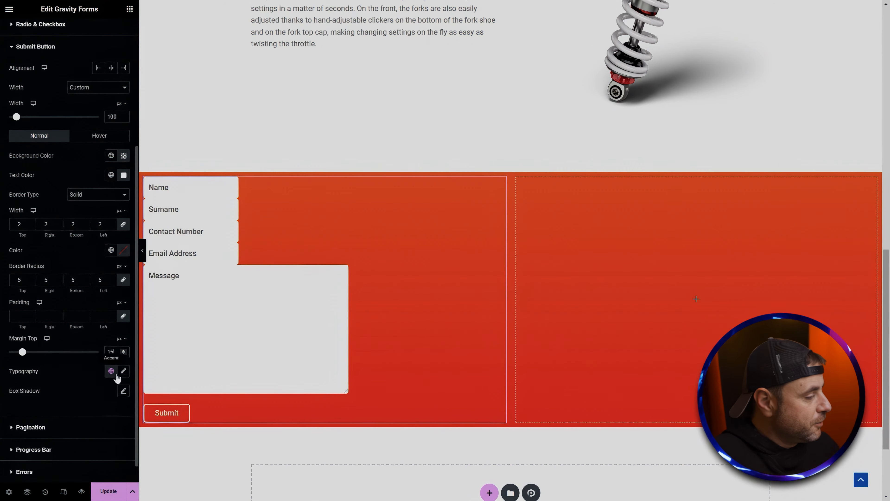
Set the Submit button's typography to size 18 px with the Uppercase transform.
click(123, 371)
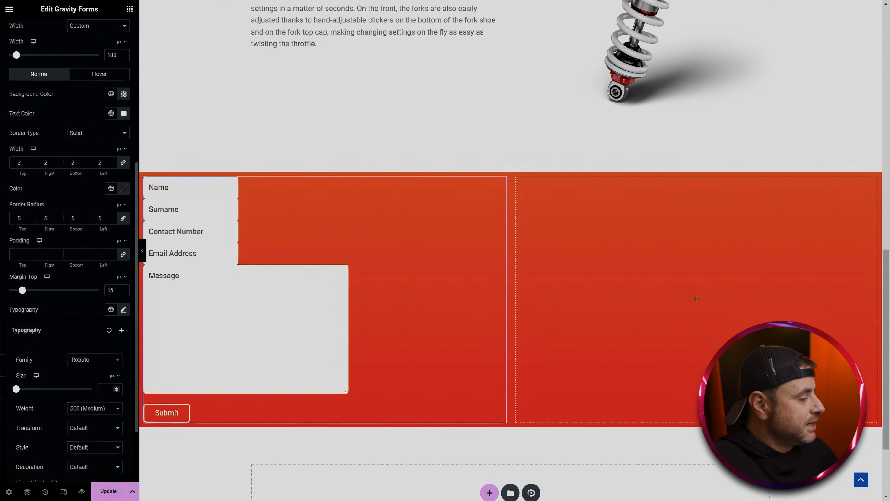
click(107, 389)
text(18)
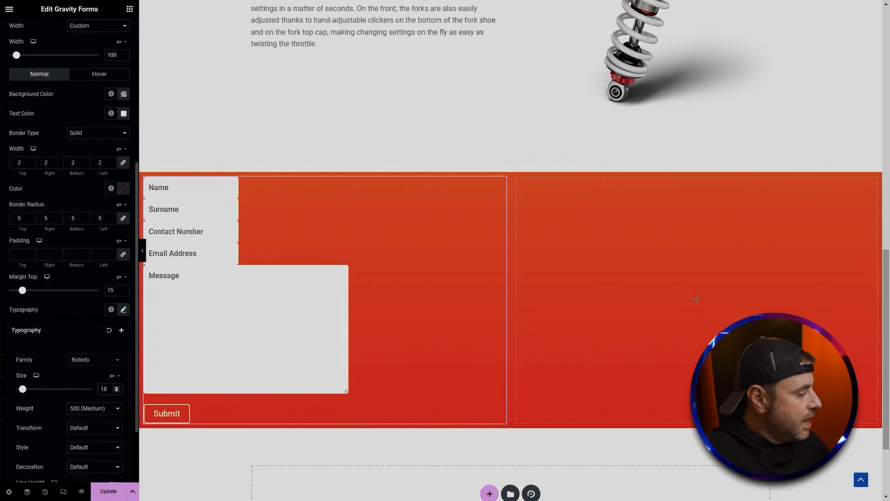
click(95, 428)
click(86, 446)
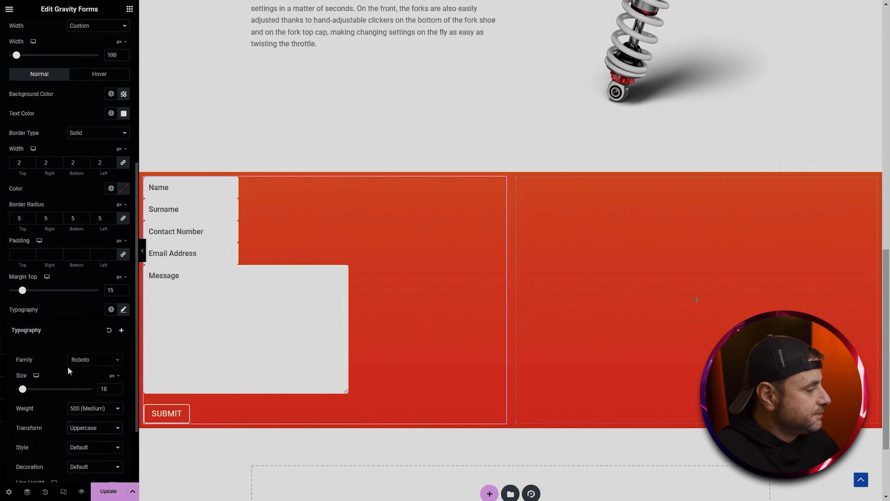
click(69, 314)
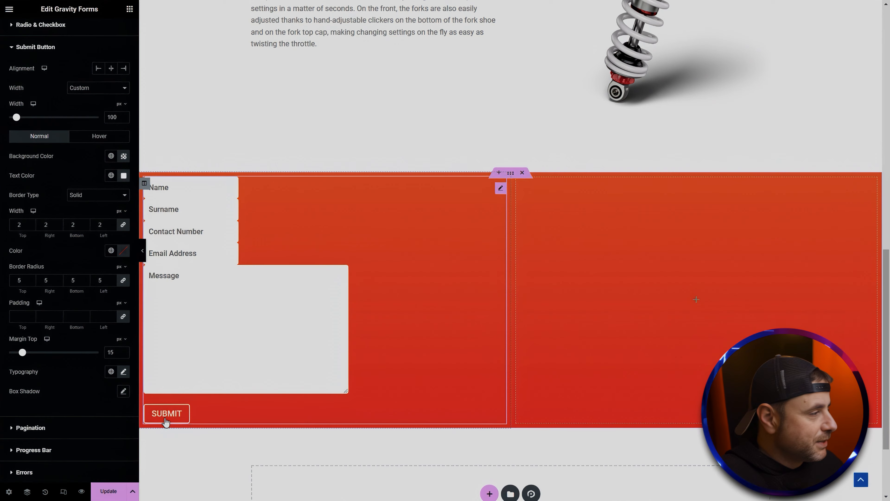
Set the Submit button's hover colors to a white background, orange text and a white border.
scroll(50, 287, up, 3)
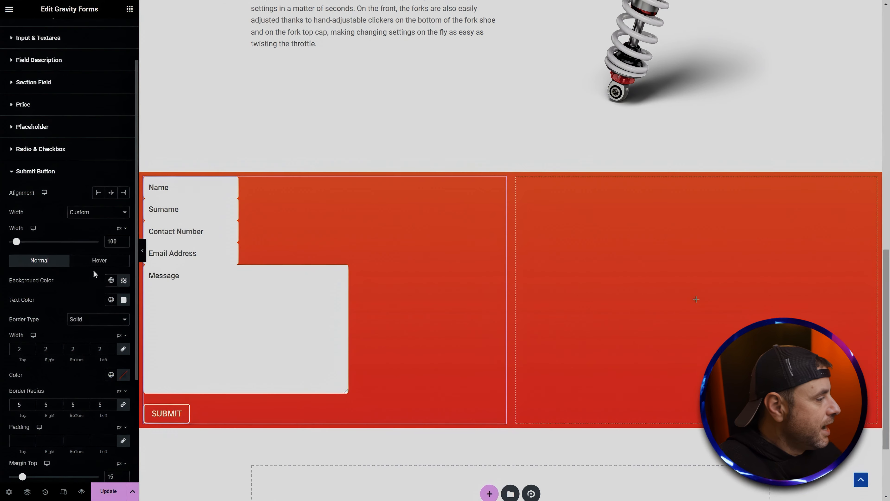
click(95, 260)
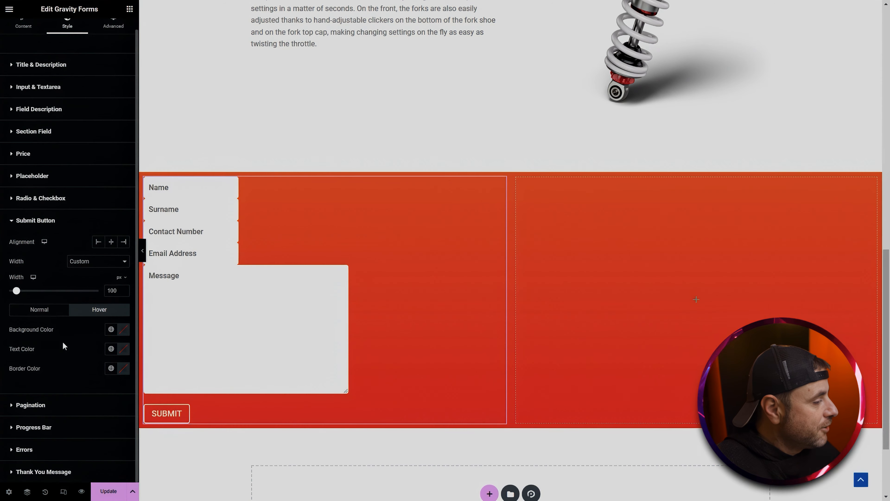
click(123, 330)
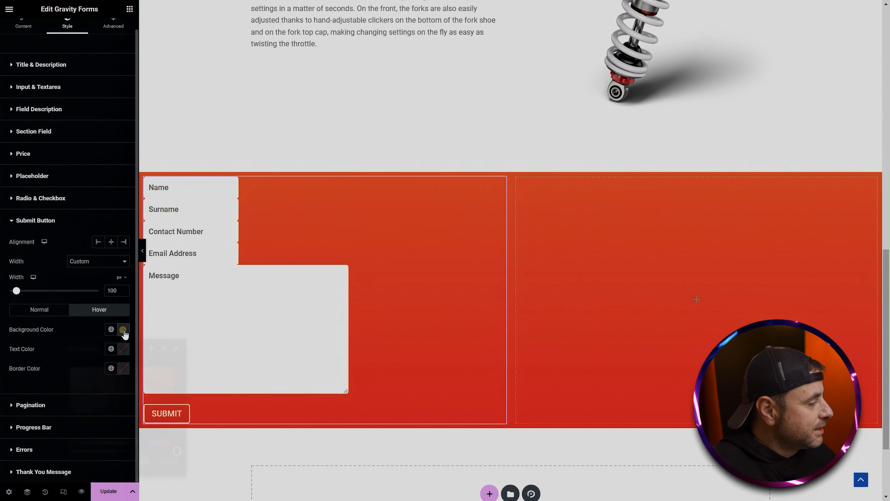
click(35, 342)
click(121, 349)
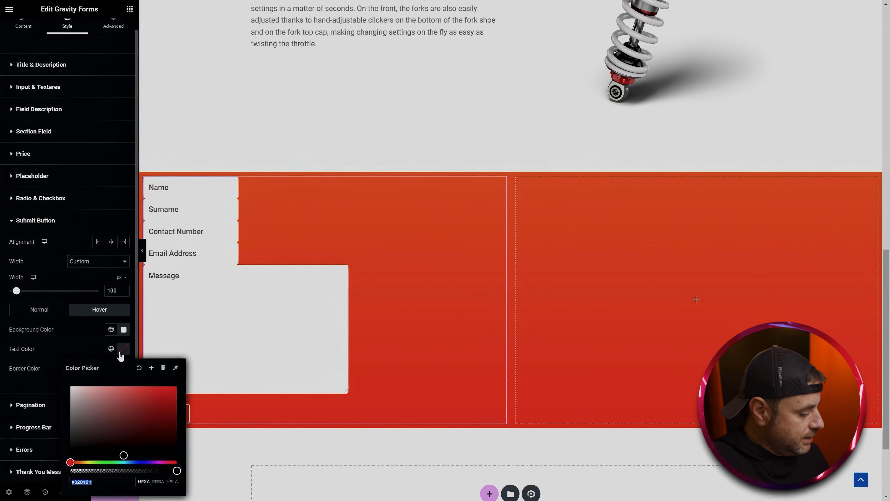
click(89, 328)
click(123, 369)
click(126, 308)
click(39, 363)
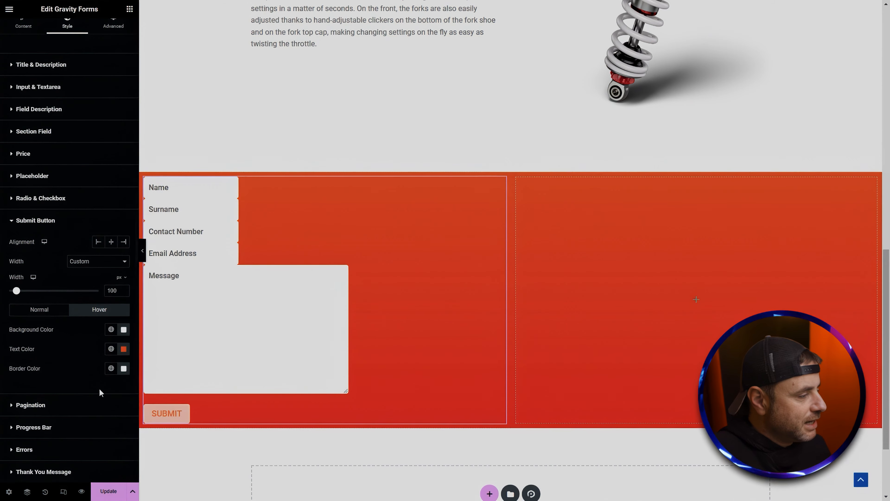
click(40, 311)
scroll(41, 274, down, 5)
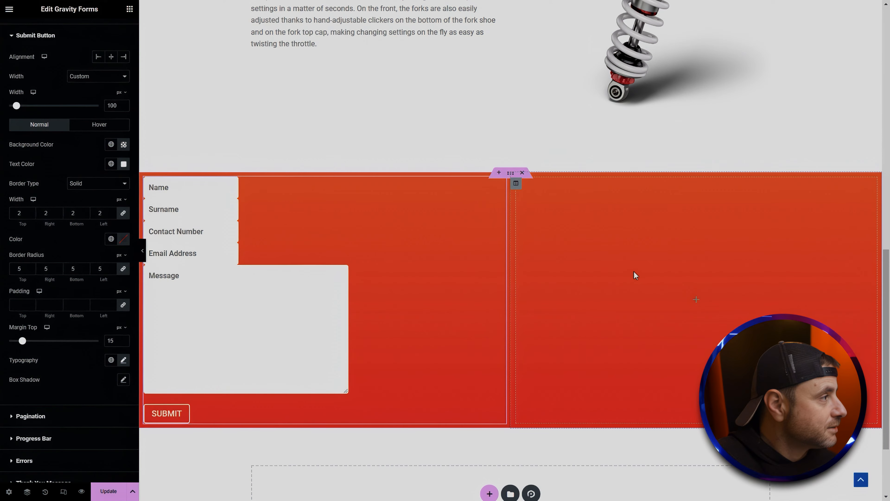
Add an Icon Box widget to the empty column beside the contact form.
click(129, 9)
click(85, 49)
text(icon)
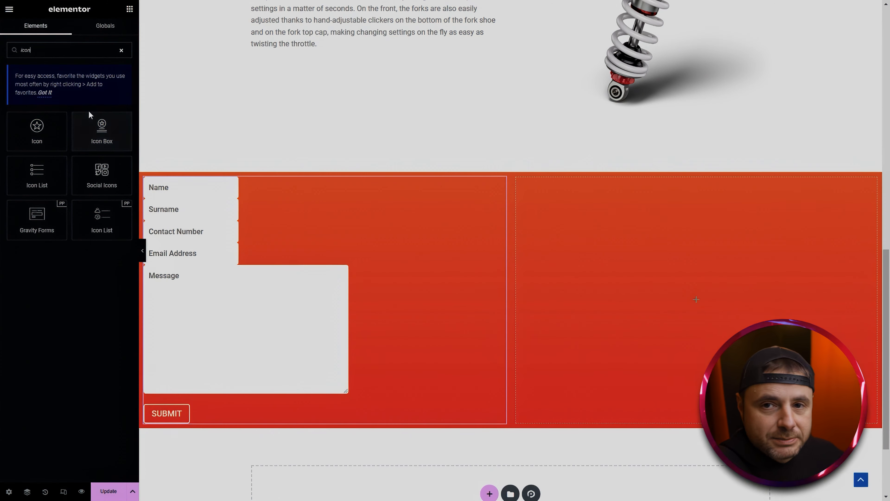
drag(91, 133, 631, 301)
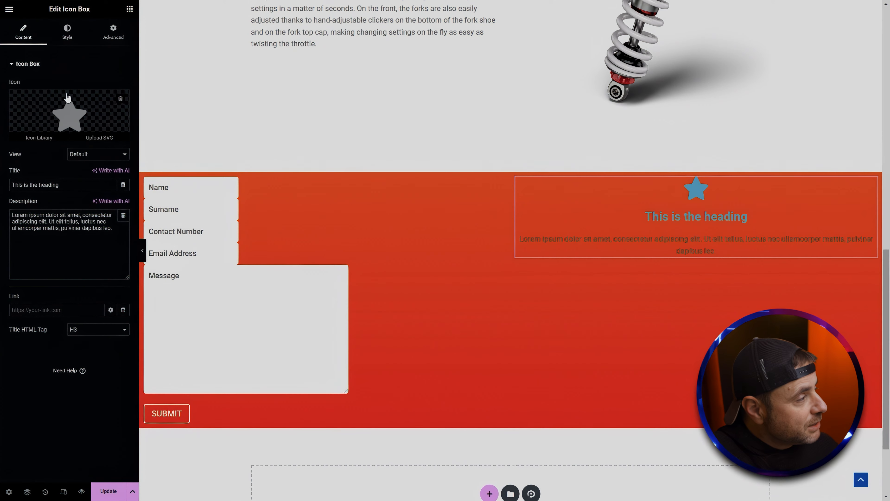
Replace the icon box's star icon with a map marker from the icon library.
click(33, 112)
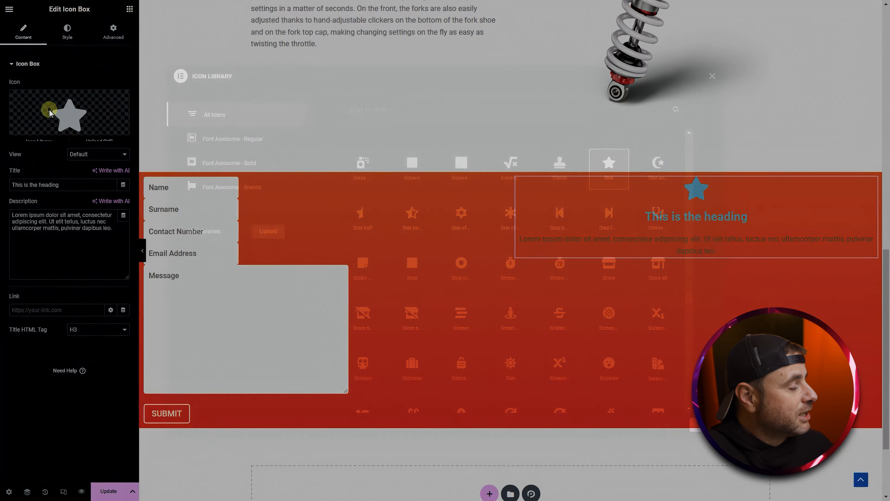
click(364, 107)
text(m)
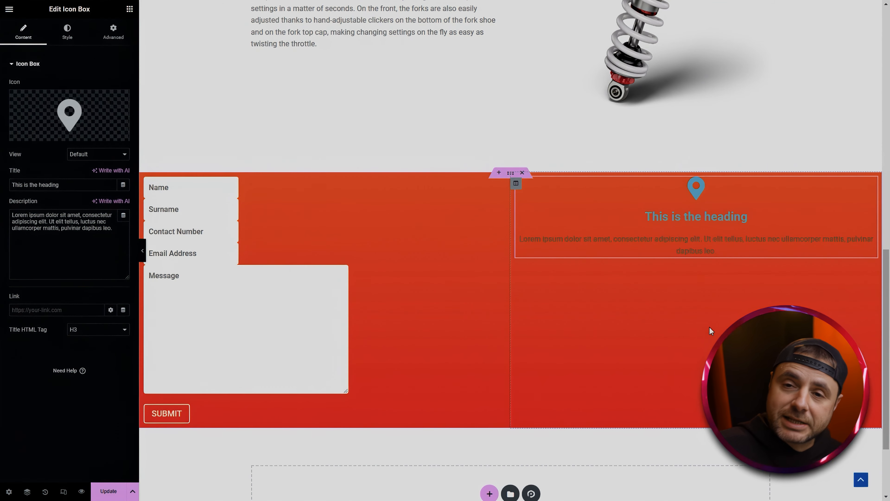
Set the icon box's title to "Address" and replace its description with the placeholder street address.
triple_click(63, 185)
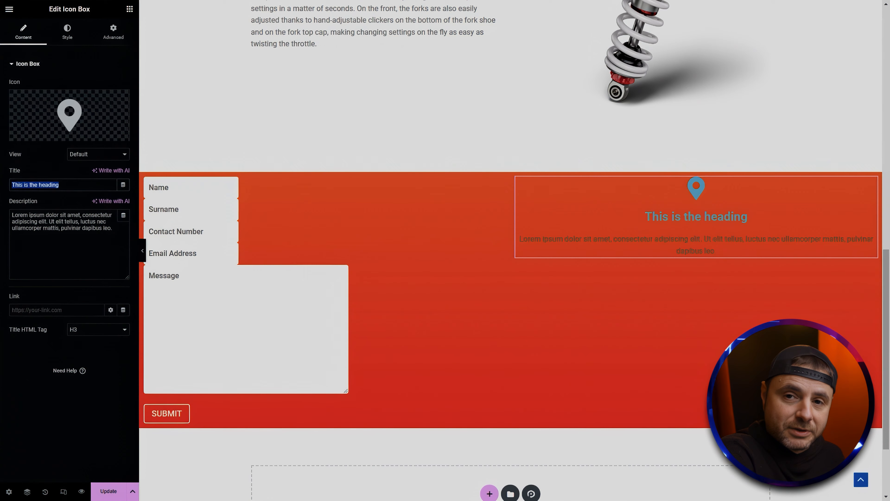
text(Address)
triple_click(72, 221)
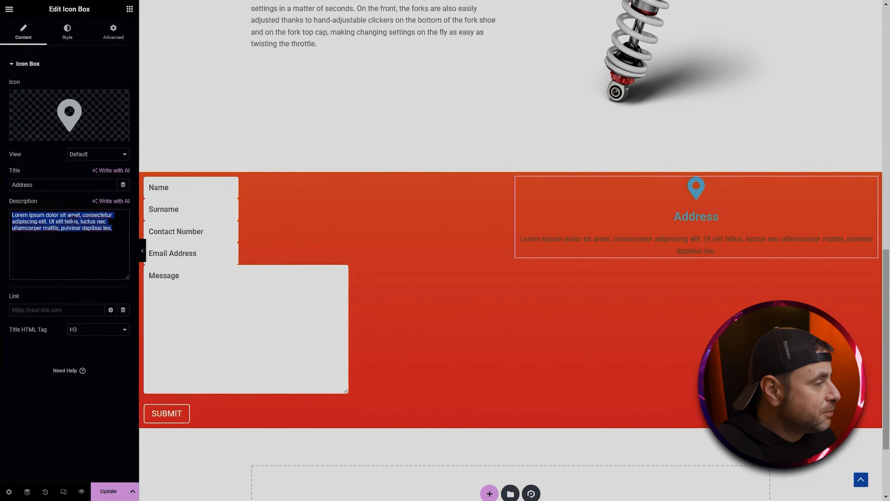
text(55 Example Road, Example Country)
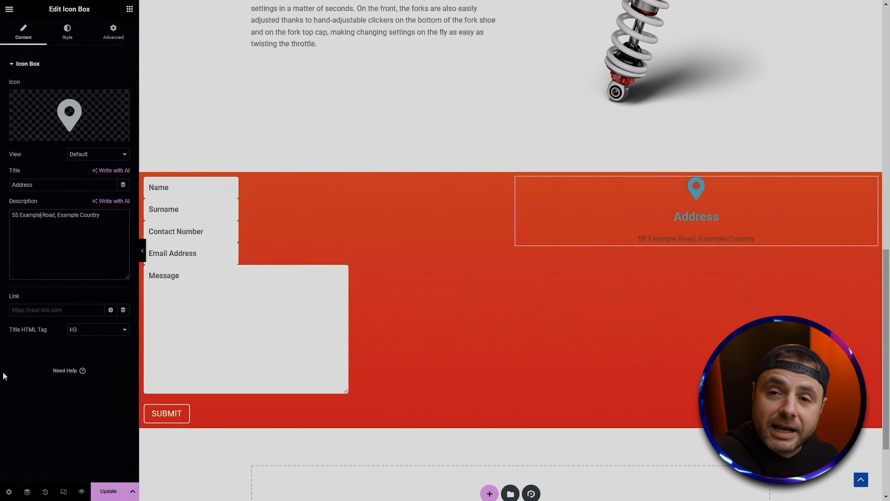
Position the map marker icon to the left of the icon box text and color it white.
click(67, 31)
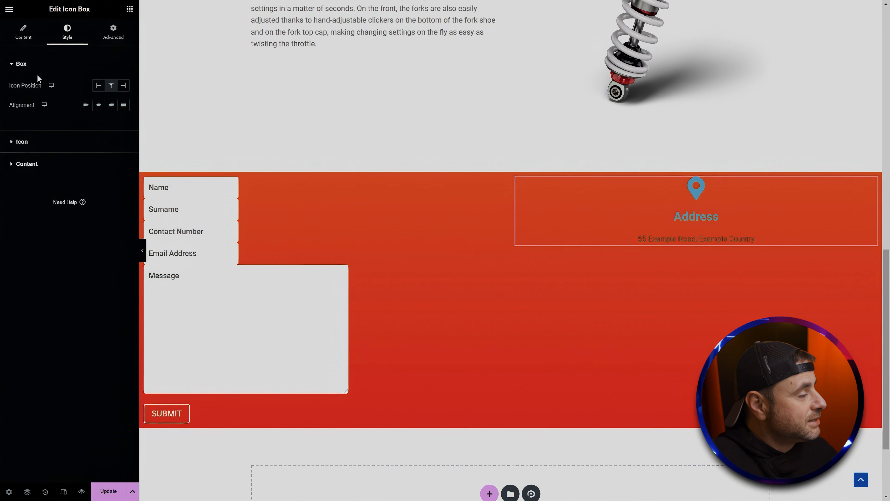
click(99, 88)
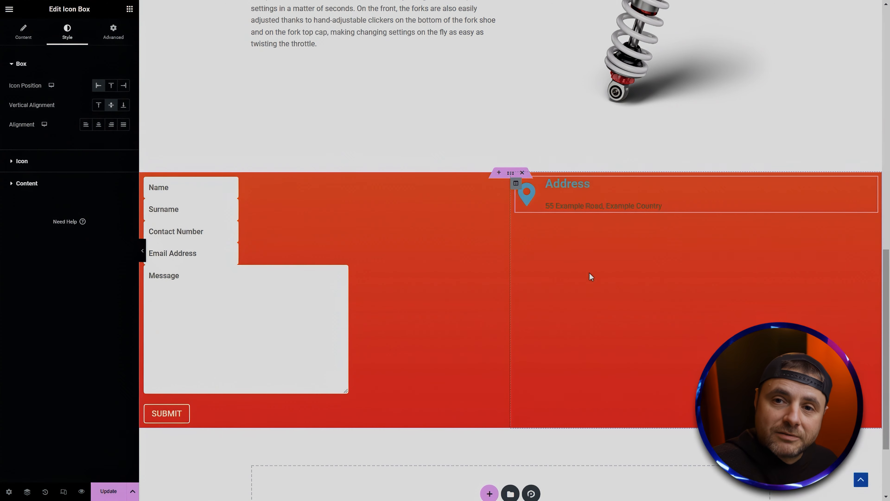
click(23, 161)
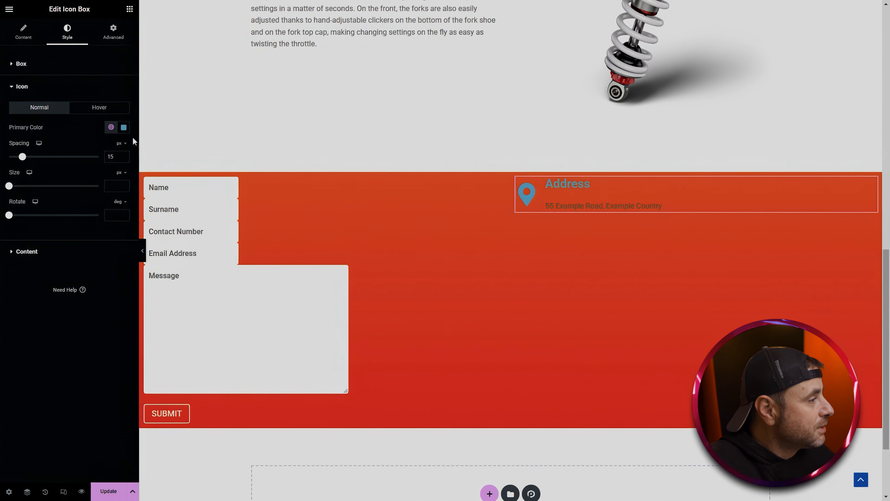
click(123, 127)
drag(139, 212, 56, 123)
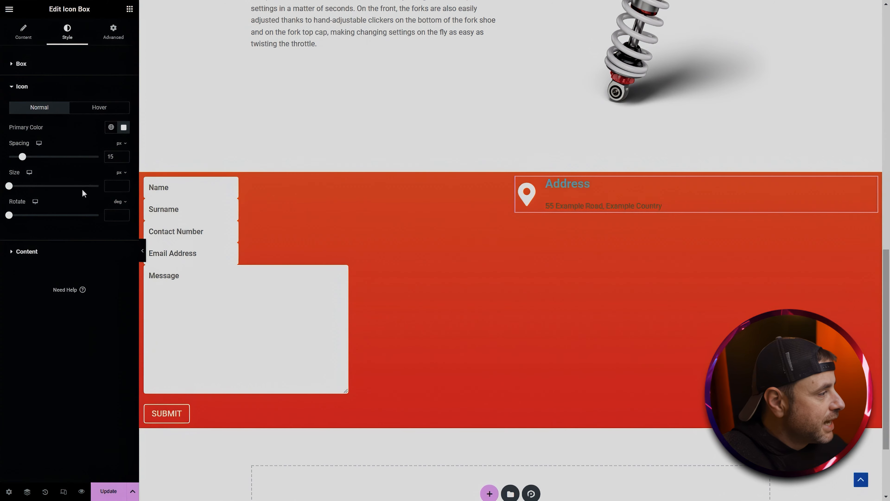
Set both the title and description colors of the Address icon box to white.
click(61, 252)
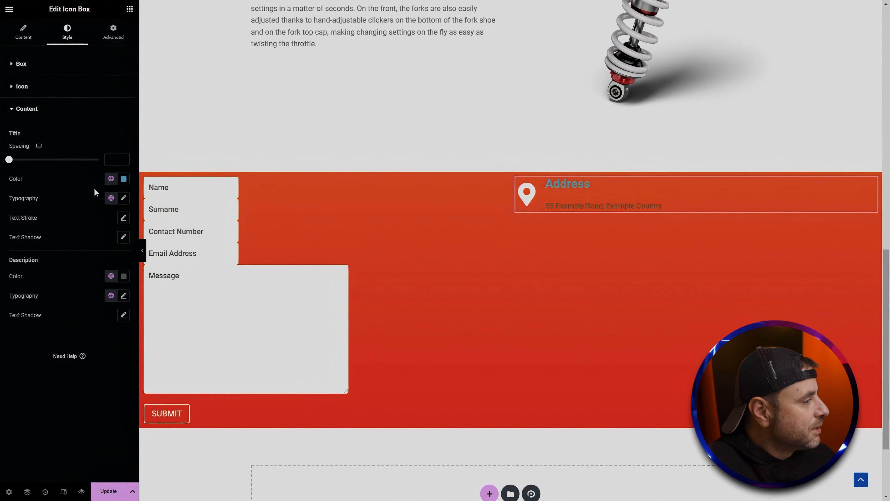
click(124, 179)
drag(114, 238, 51, 165)
click(52, 166)
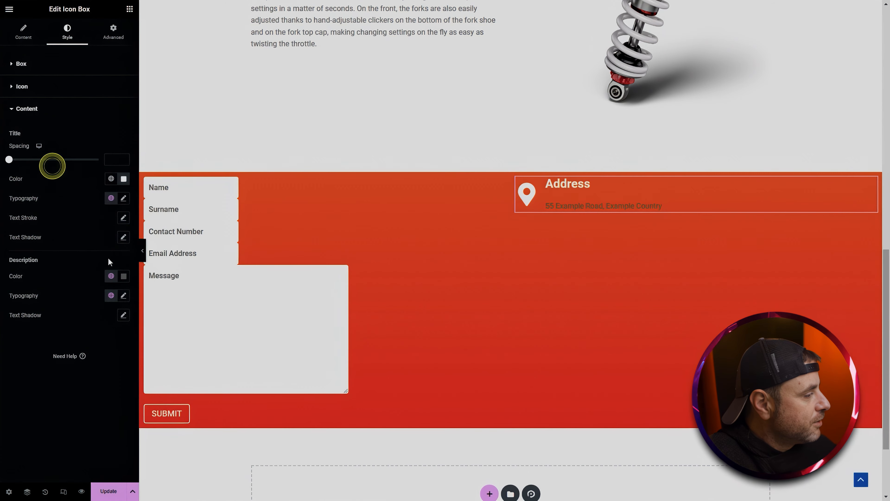
click(122, 279)
drag(90, 354, 48, 284)
click(49, 285)
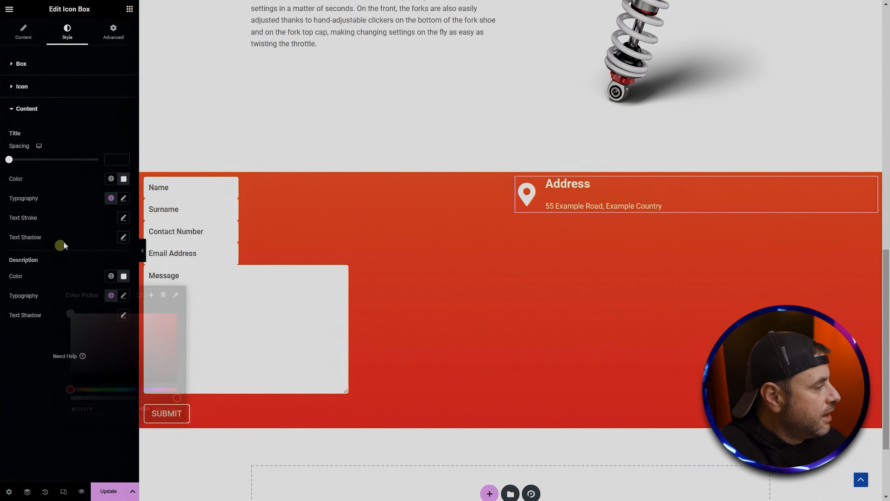
Set the Address icon box's title typography size to 25 px.
click(123, 198)
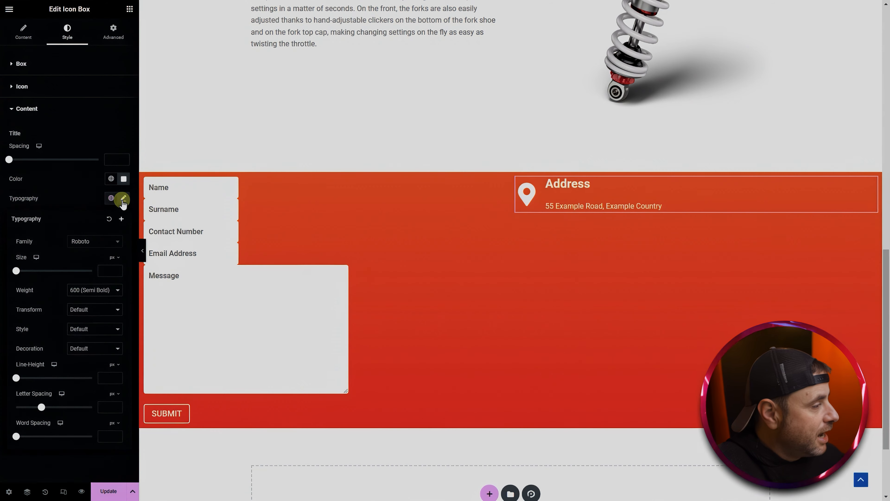
click(106, 270)
text(25)
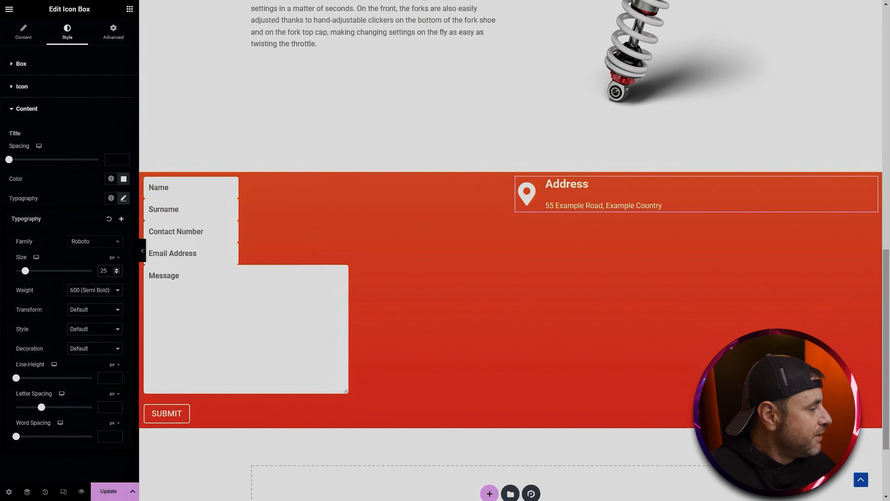
click(70, 205)
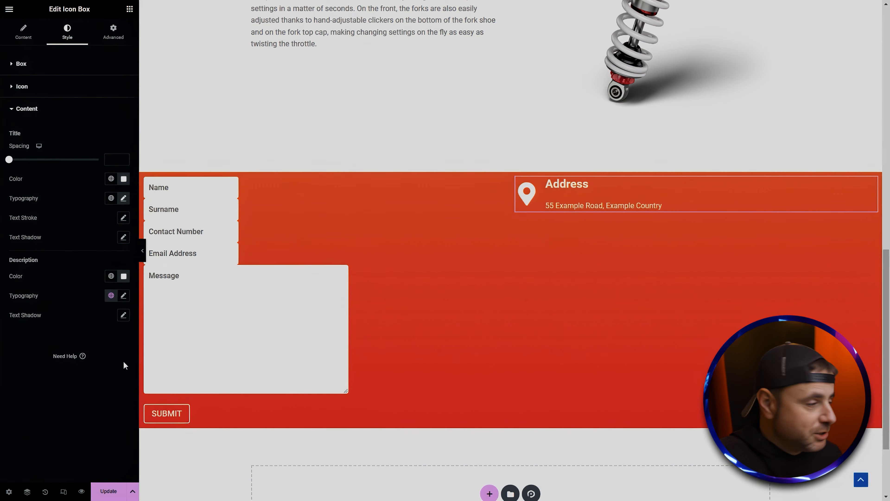
Set the Address icon box's description size to 16 px and its title spacing to 0.
click(123, 296)
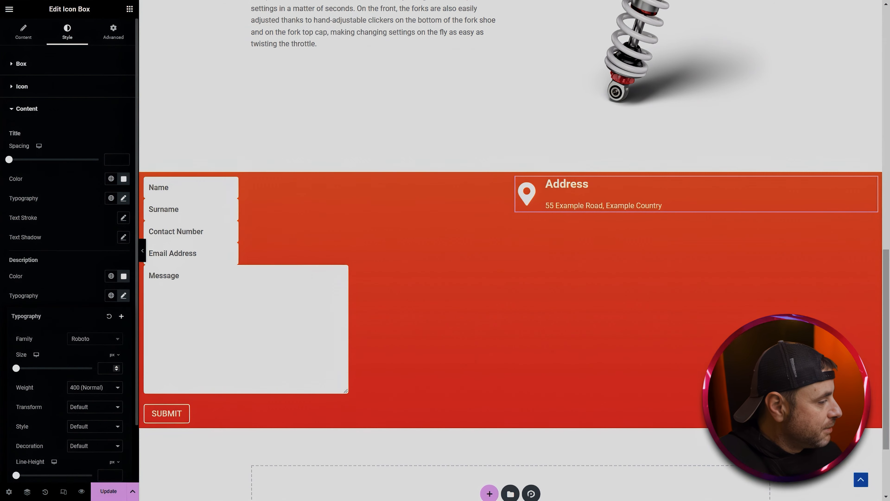
click(104, 367)
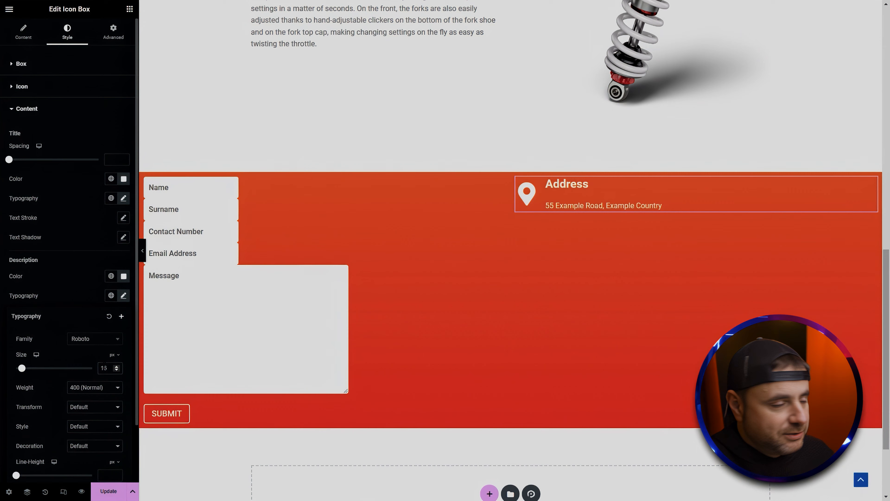
click(73, 282)
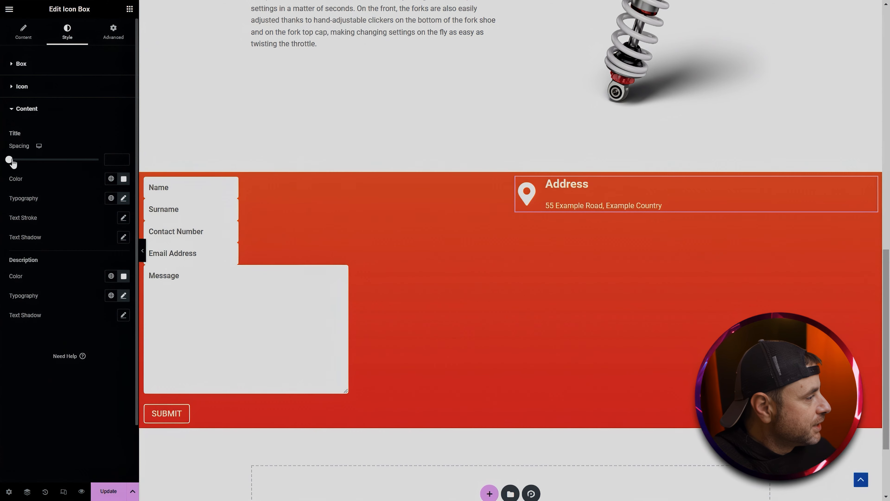
drag(12, 160, 7, 160)
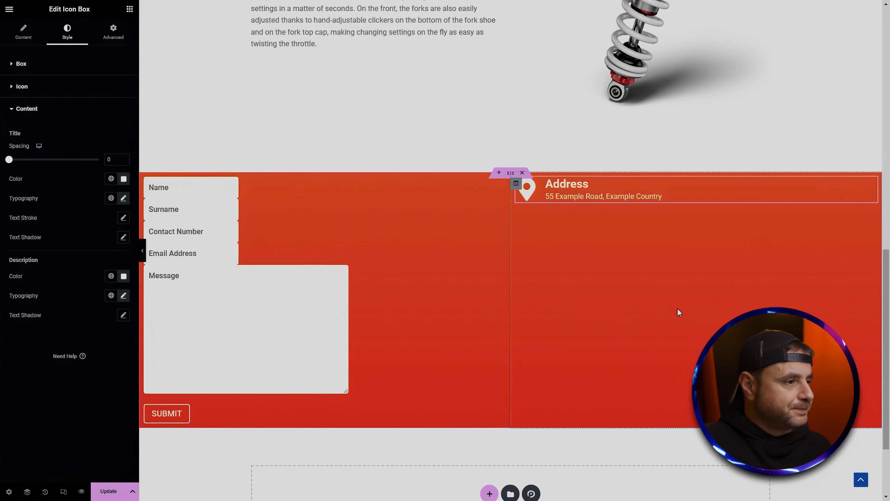
Duplicate the Address icon box and change the copy's icon to a phone handset.
right_click(579, 189)
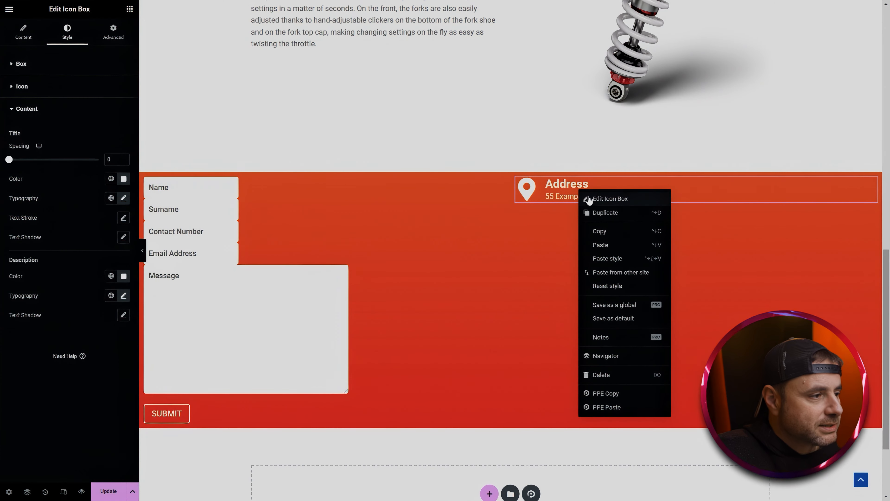
click(592, 212)
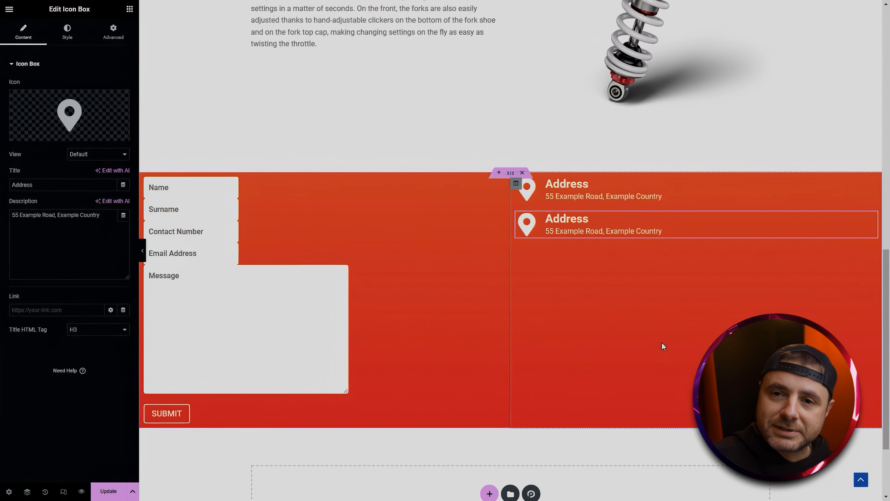
click(116, 132)
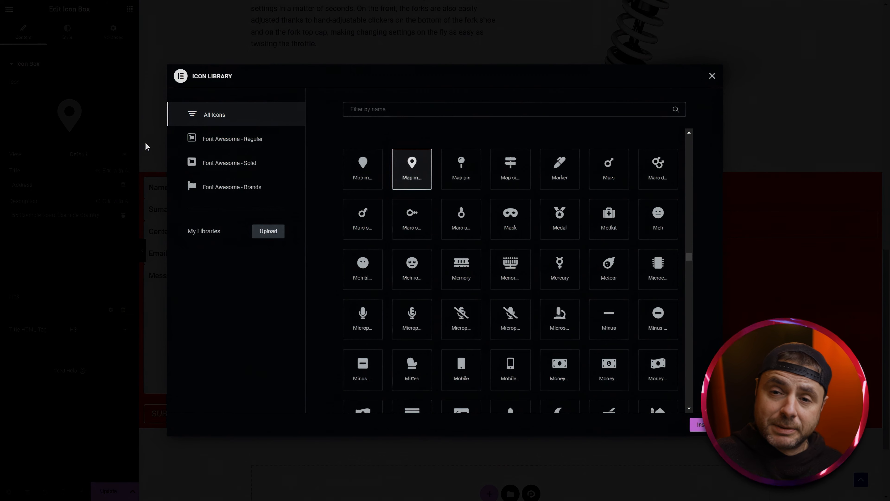
click(441, 110)
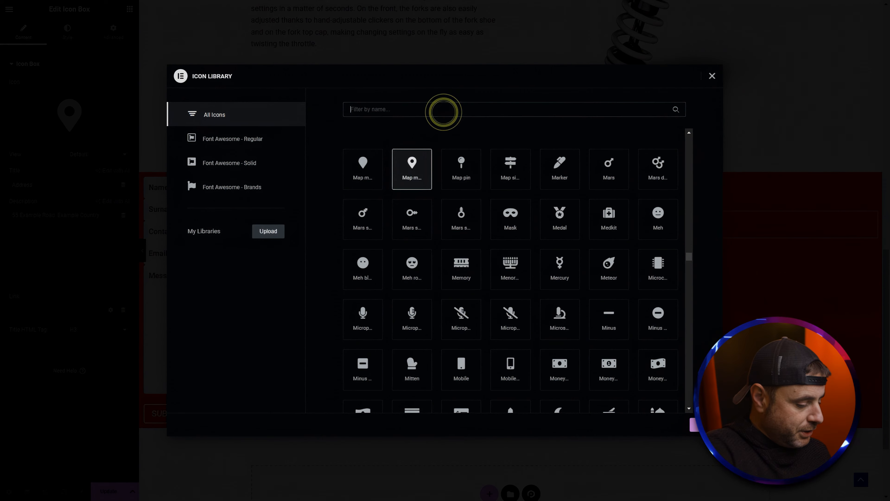
text(phon)
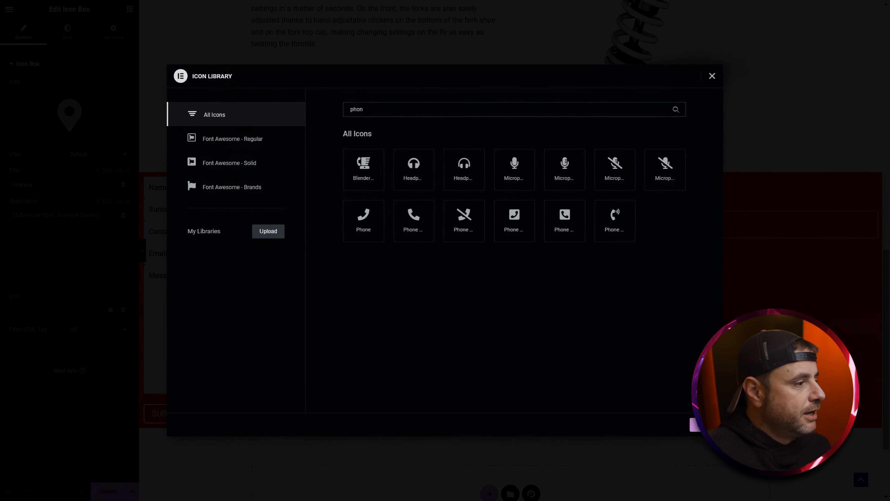
double_click(421, 219)
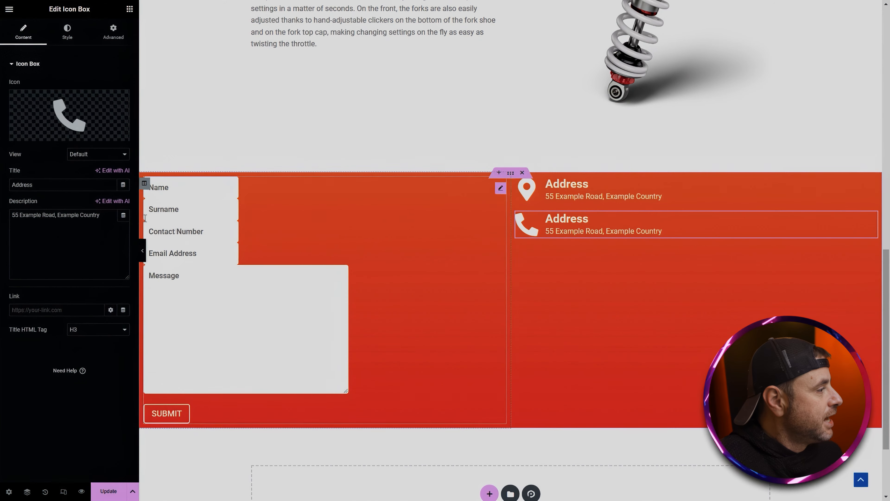
Set the phone icon box's title to Contact Number and fill in its description with a placeholder phone number.
drag(35, 184, 2, 190)
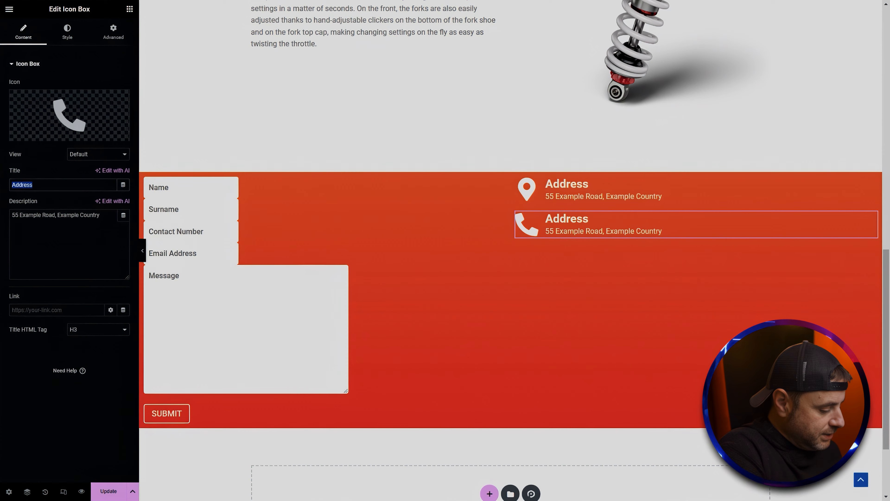
text(Contact Number)
drag(101, 215, 1, 217)
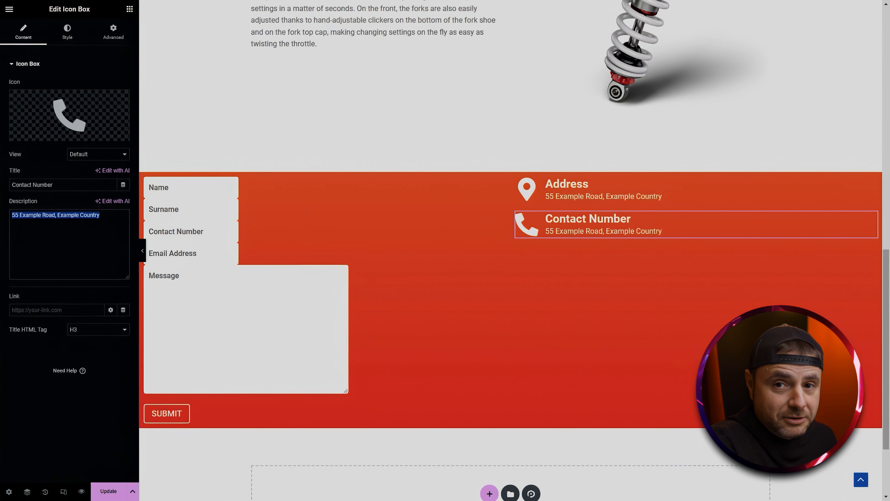
text(000 000 0000)
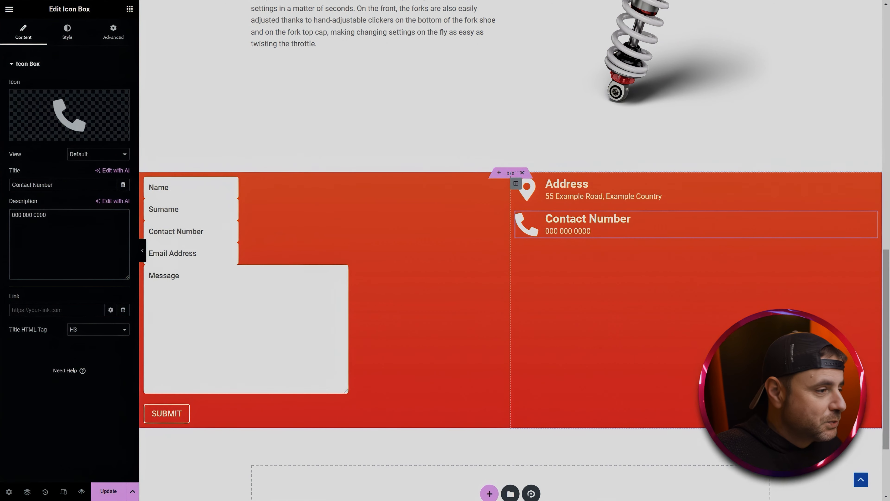
Duplicate the Contact Number icon box and change the copy's icon to the outlined envelope.
right_click(608, 219)
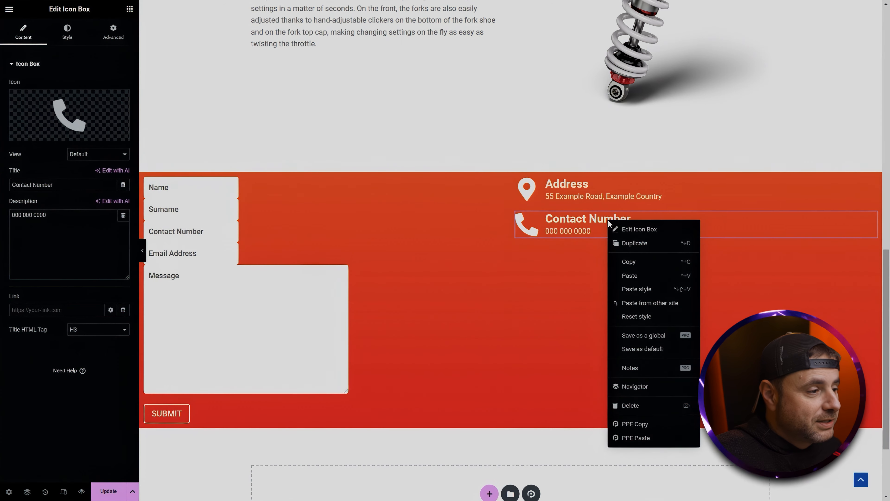
click(626, 243)
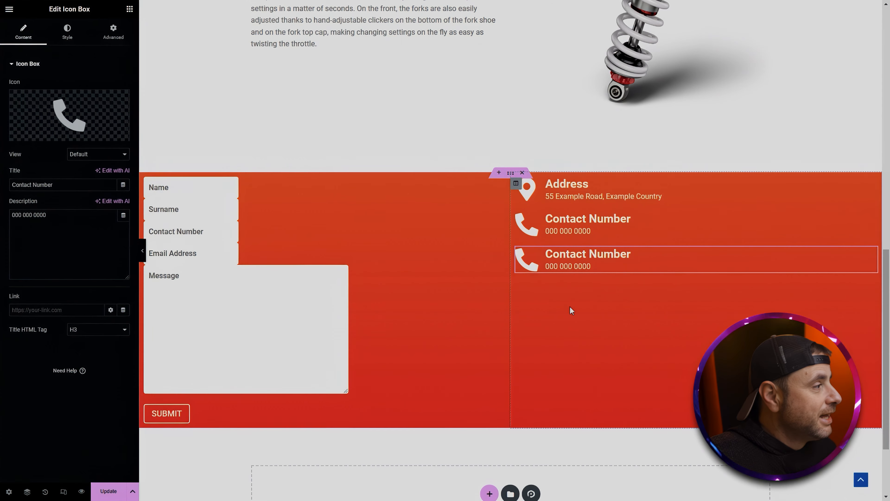
click(74, 113)
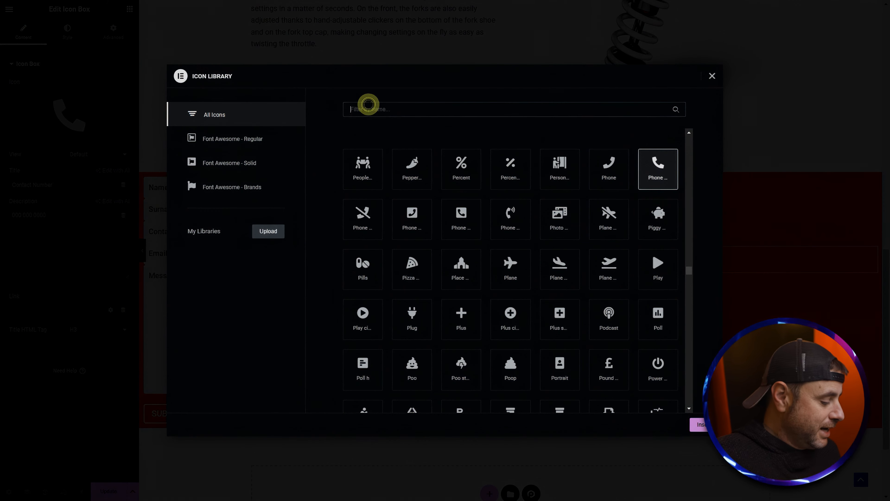
text(env)
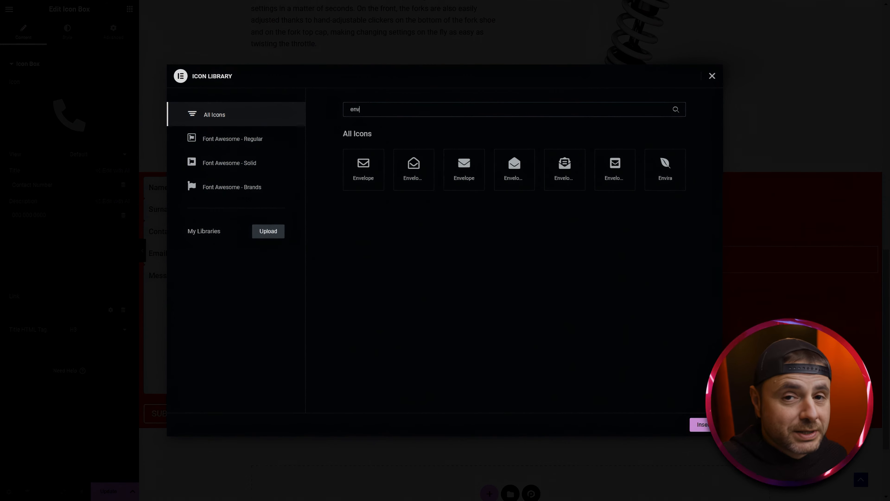
click(357, 177)
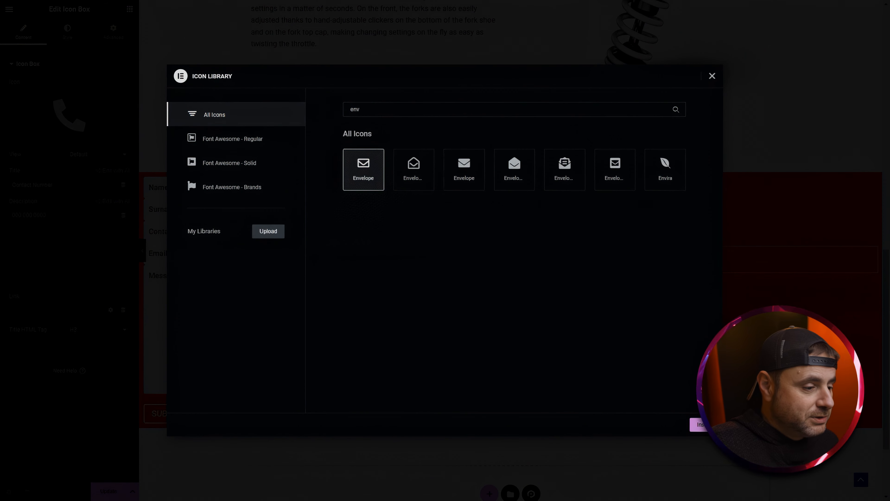
click(698, 424)
Title the envelope icon box Email Address and fill in its description with an example e-mail.
triple_click(70, 183)
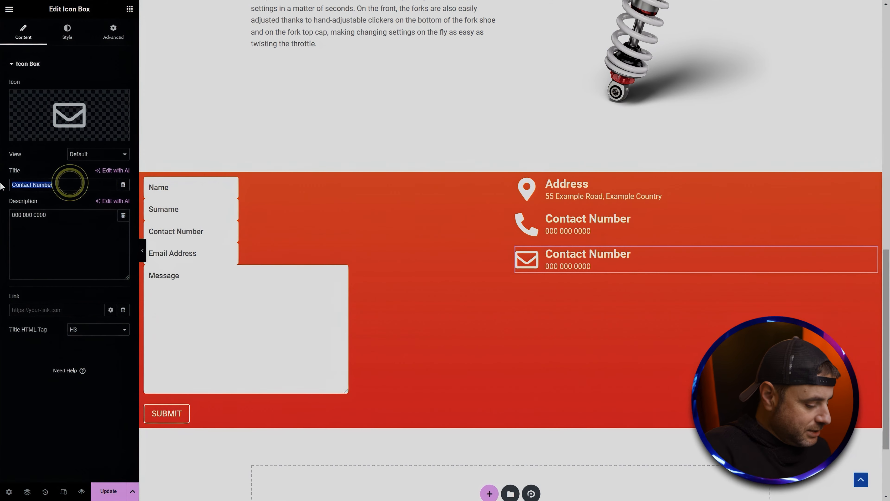
text(Email Address)
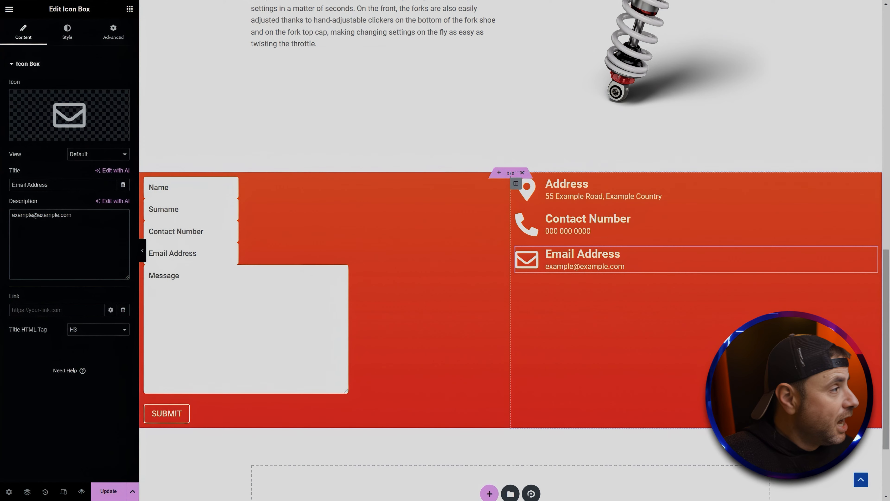
Add the basic Google Maps widget above the Address icon box.
click(130, 11)
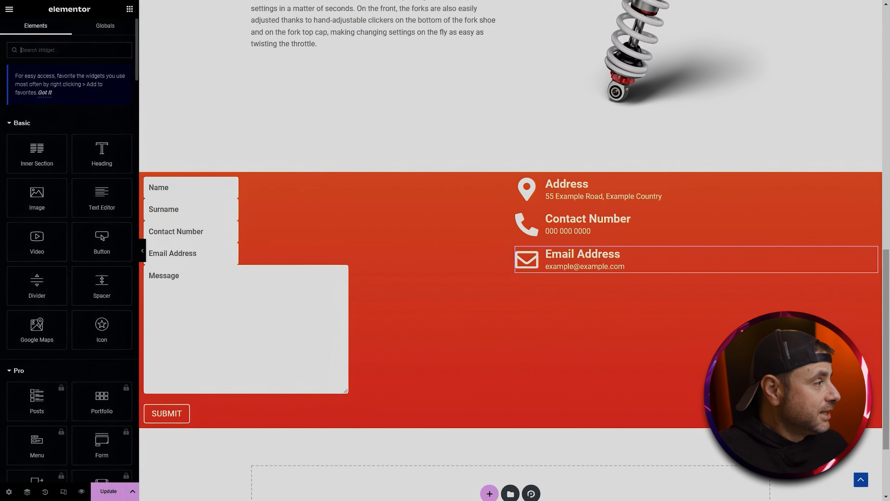
text(map)
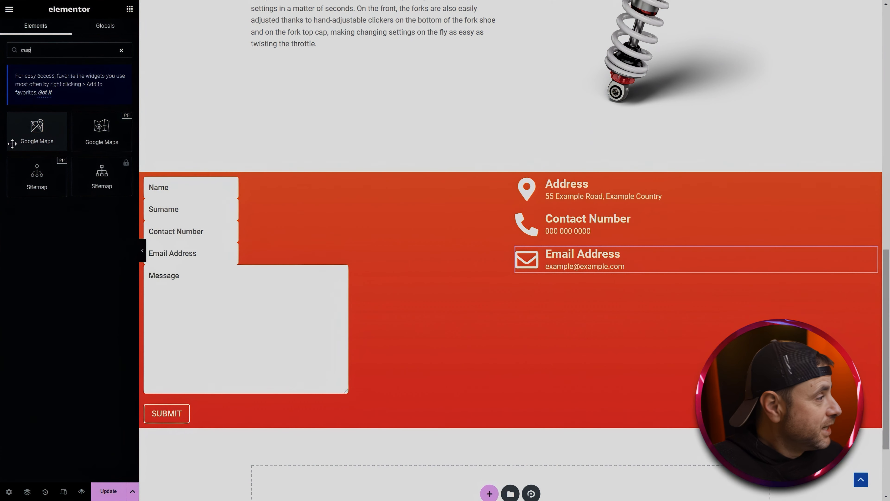
drag(36, 131, 625, 187)
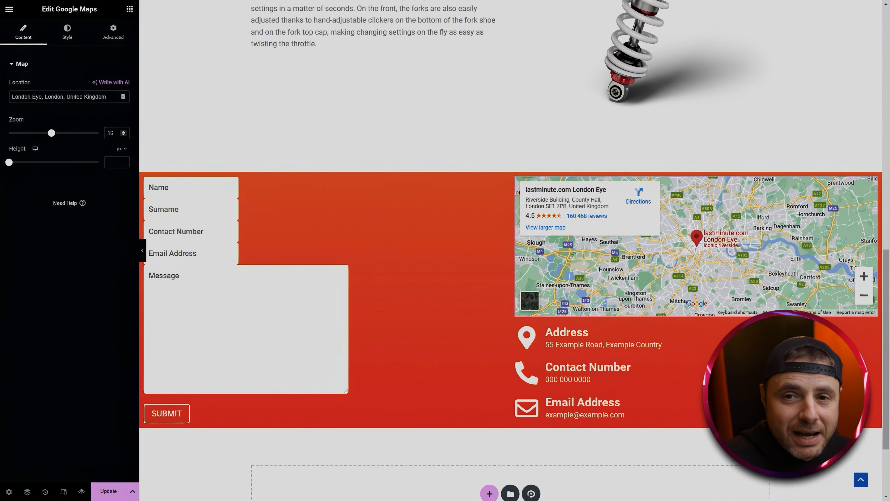
Set the map's zoom to 16, shift its view slightly, and leave its height value empty.
double_click(112, 135)
text(16)
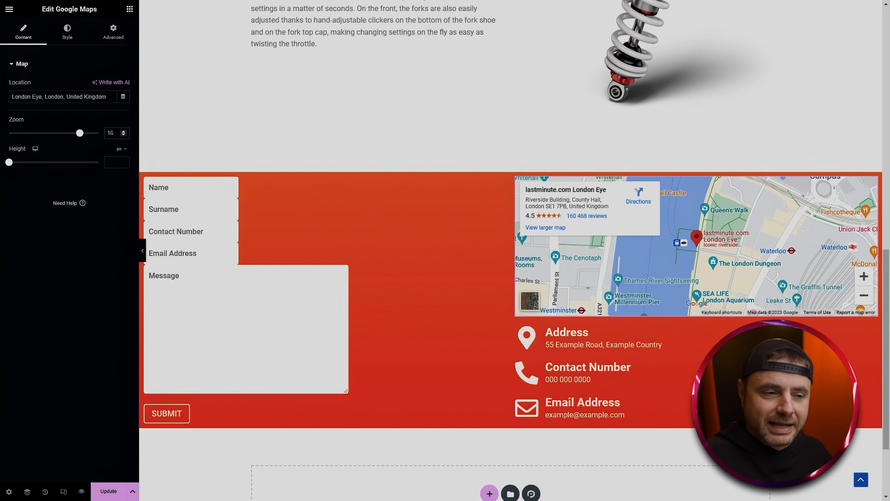
drag(700, 260, 751, 252)
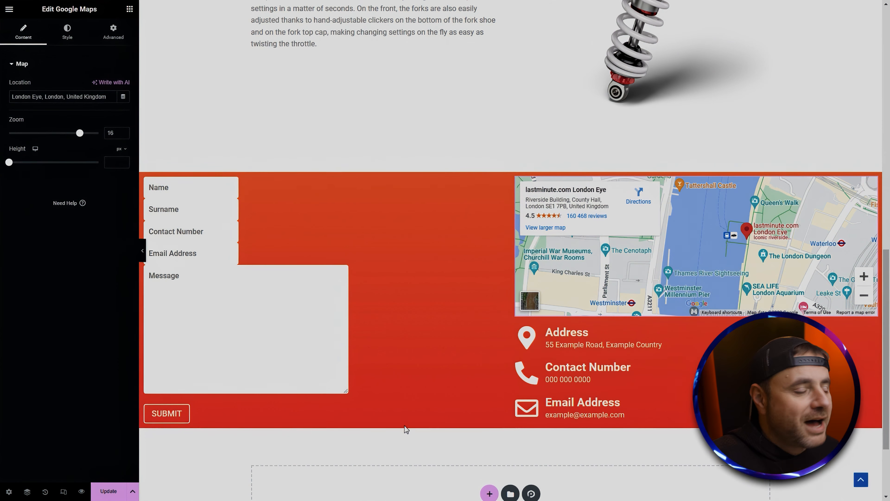
drag(13, 163, 17, 163)
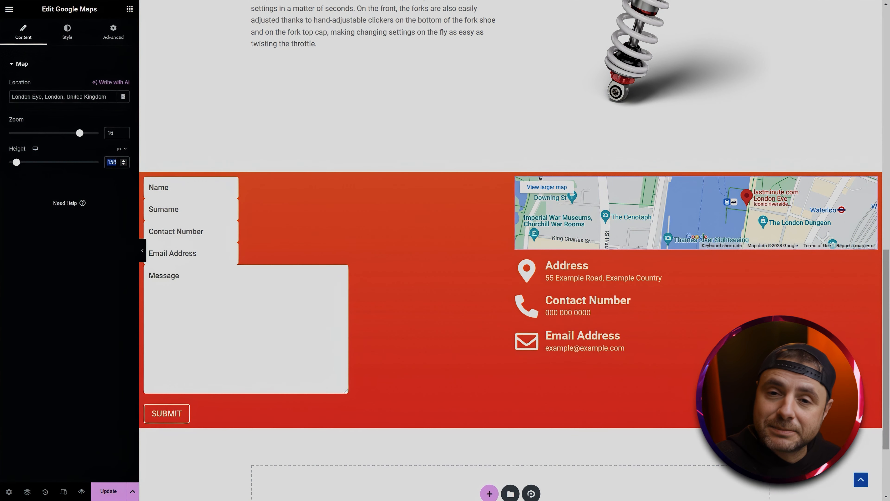
key(BackSpace)
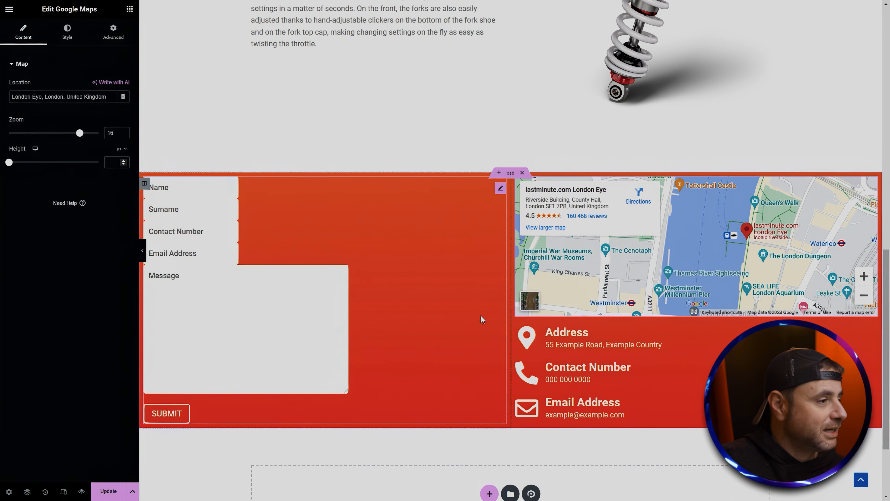
Set the contact section's vertical alignment to Middle and update the page.
click(511, 173)
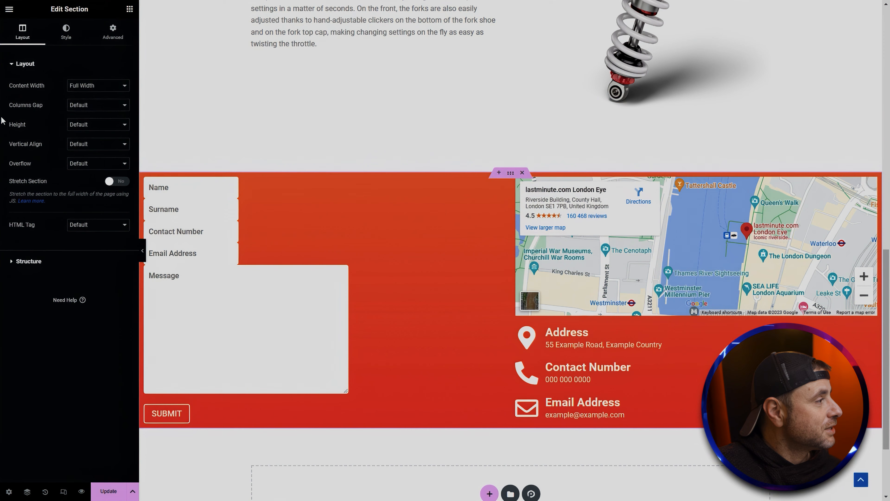
click(77, 144)
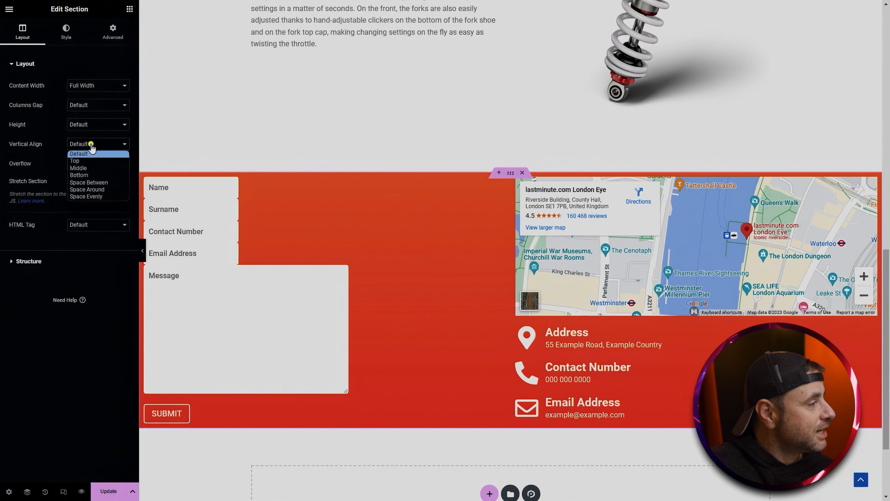
click(75, 167)
click(107, 491)
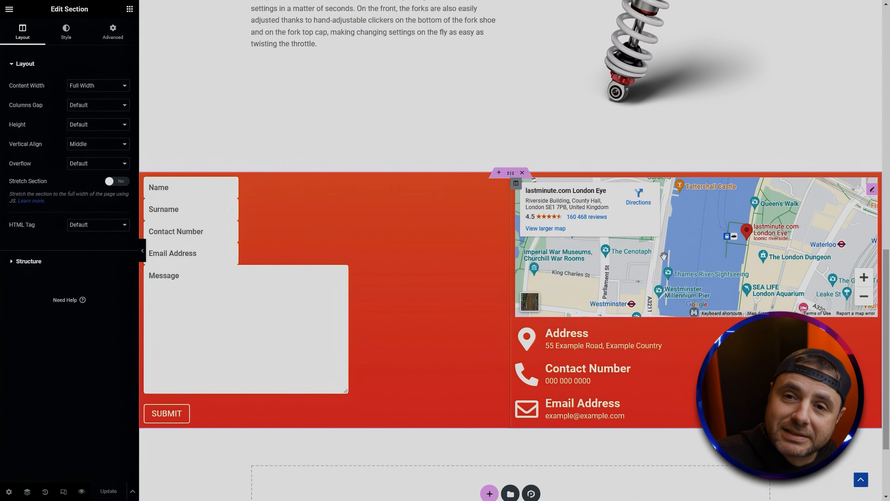
Set the Gravity Forms widget's entrance animation to Zoom In.
click(365, 233)
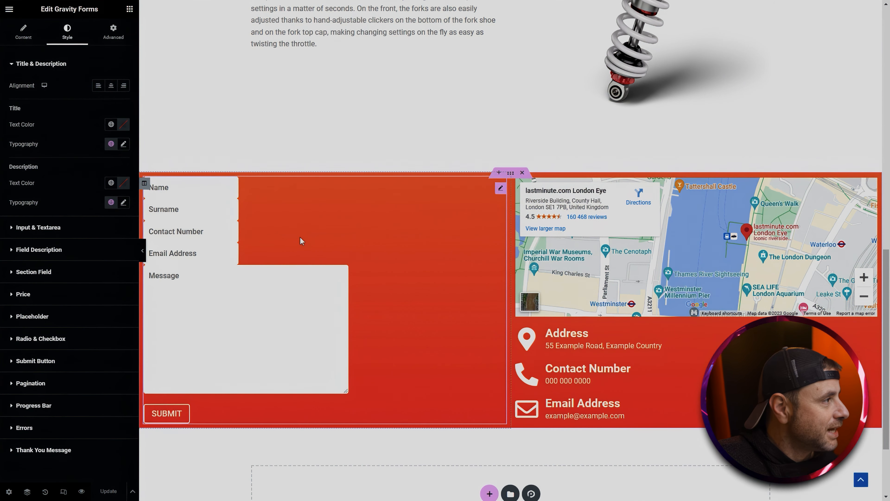
click(113, 31)
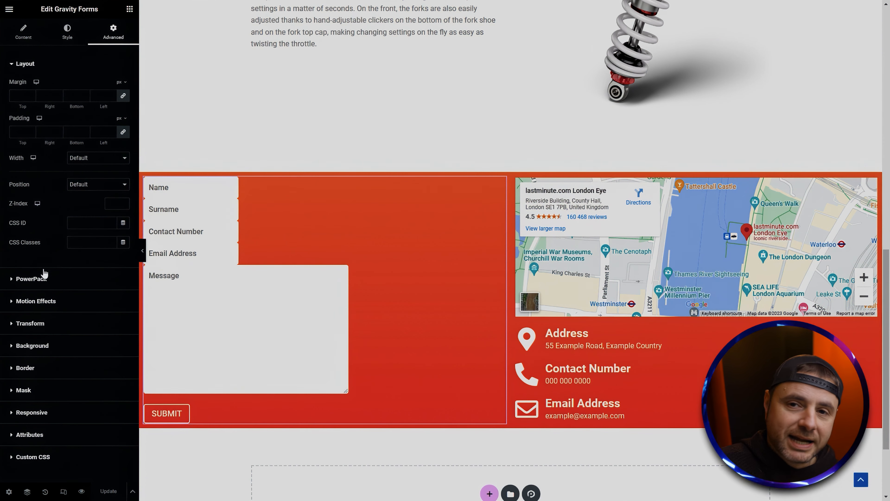
click(42, 303)
click(36, 144)
scroll(30, 194, down, 3)
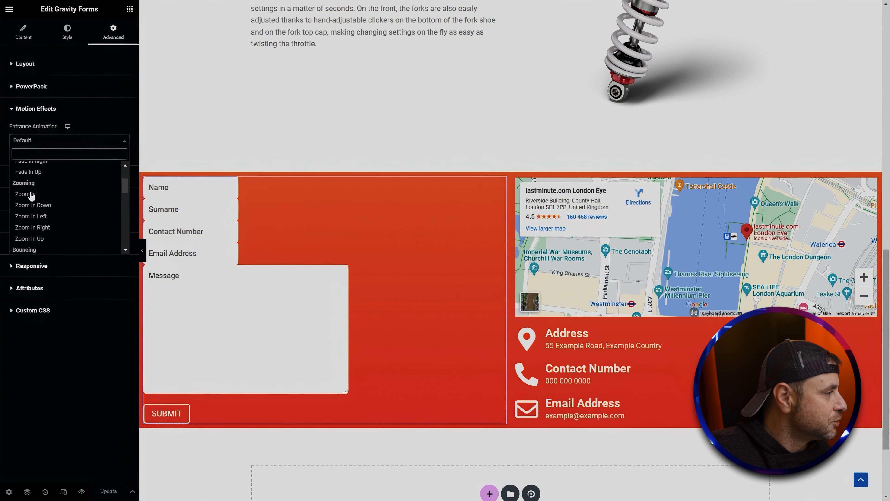
click(28, 196)
Set an entrance animation for the Google Maps widget in its motion effects.
click(825, 214)
click(111, 32)
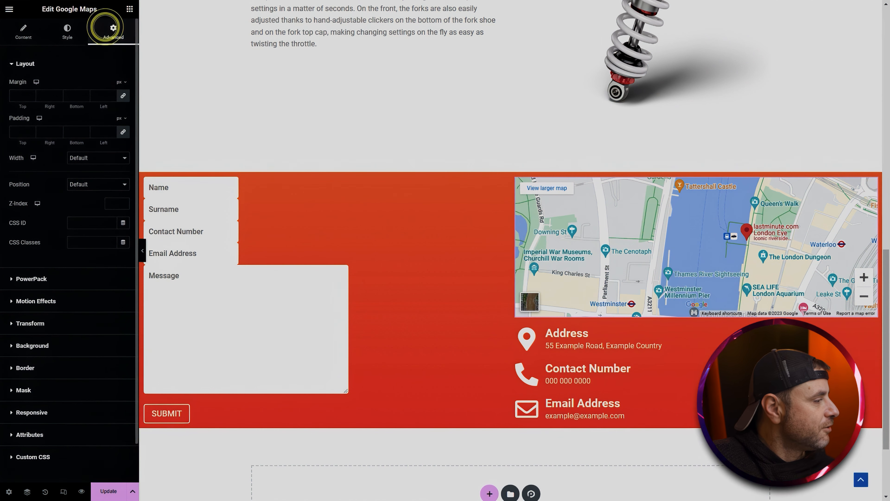
click(24, 298)
click(44, 141)
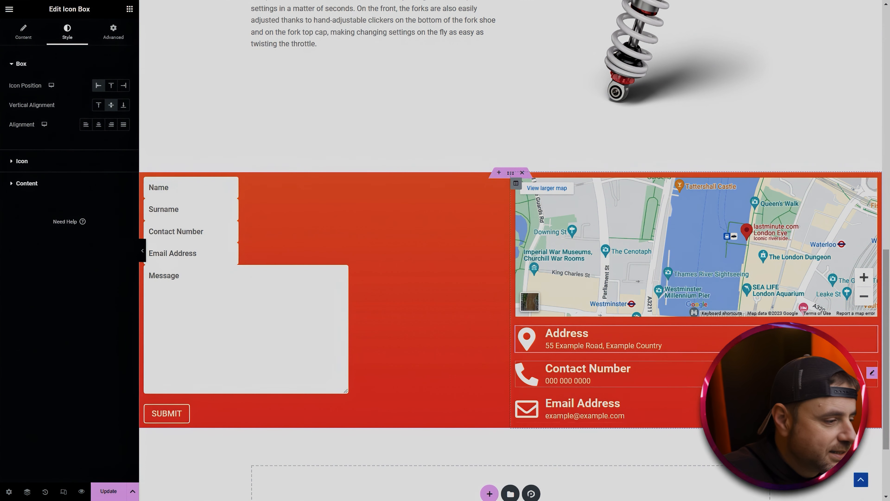
Set an entrance animation for the Address icon box in its motion effects.
click(111, 40)
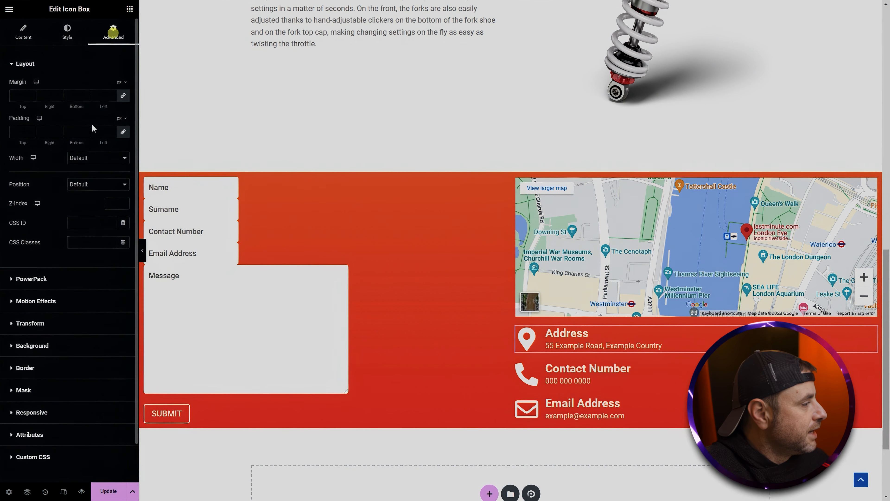
click(47, 311)
click(60, 137)
Set the Contact Number icon box's entrance animation to Fade In.
click(654, 368)
click(113, 32)
click(44, 302)
click(36, 108)
click(53, 140)
click(25, 179)
Set the Email Address icon box's entrance animation to Fade In and update the page.
click(694, 403)
click(25, 303)
click(53, 139)
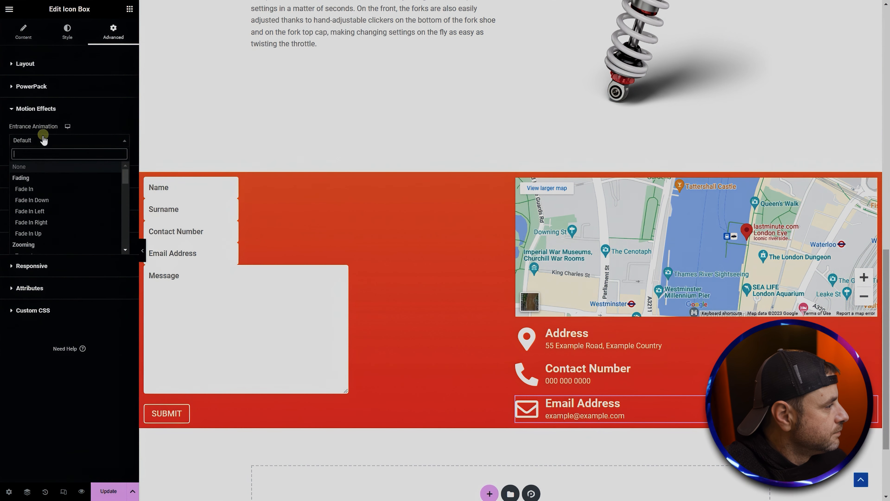
click(24, 178)
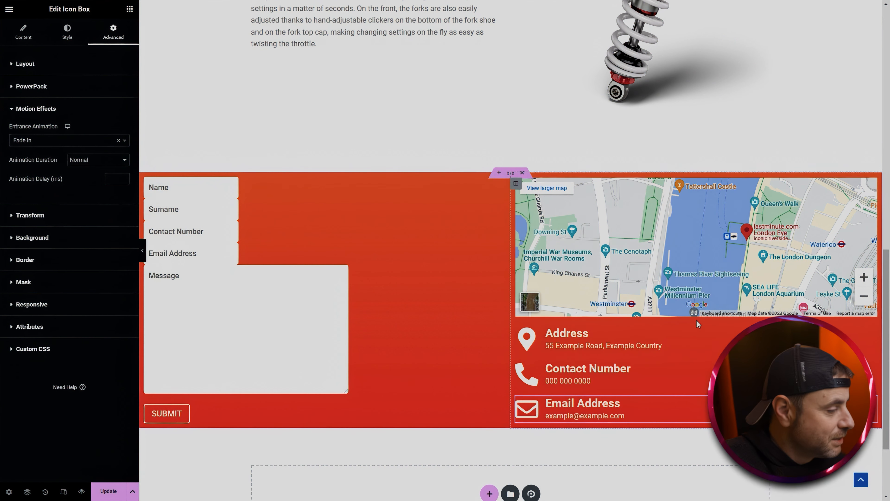
click(106, 488)
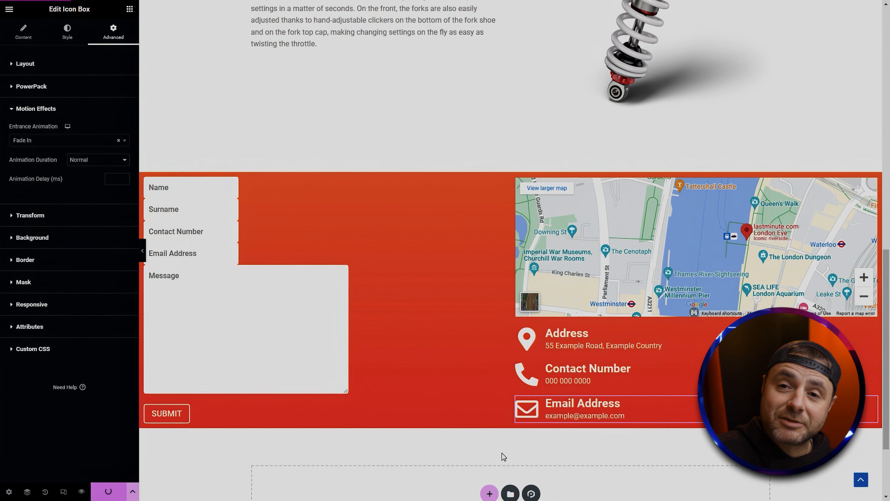
Switch to the mobile responsive preview and set the spacer above the motorcycle image to 73 px.
scroll(502, 453, up, 5)
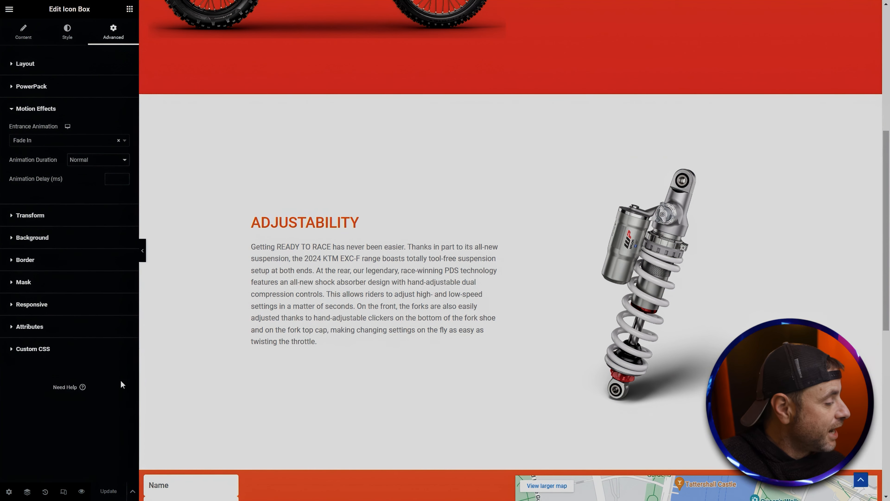
click(63, 492)
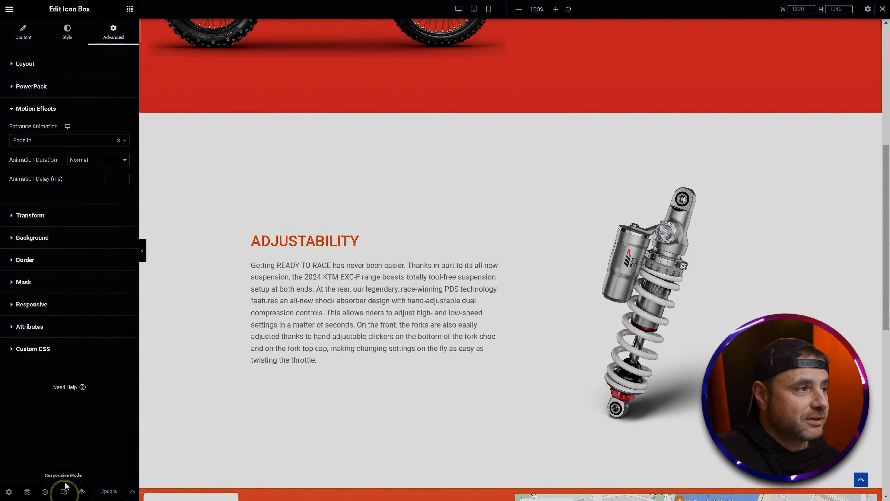
click(487, 9)
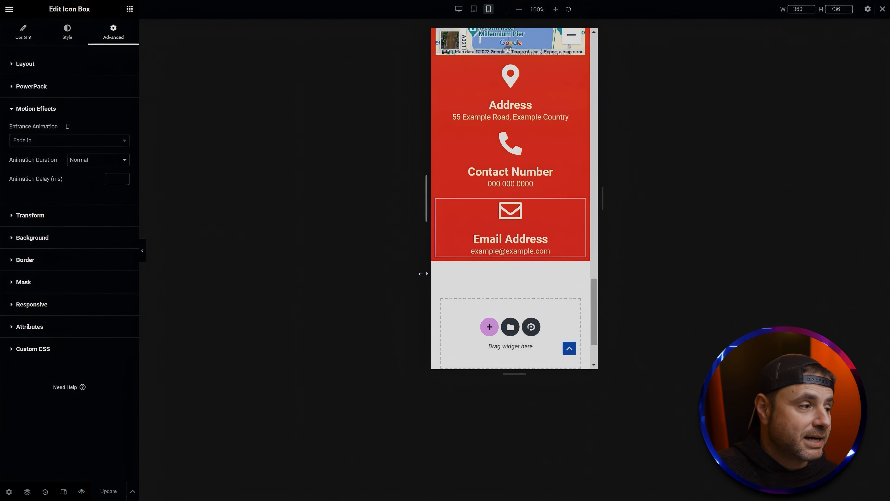
scroll(495, 310, up, 20)
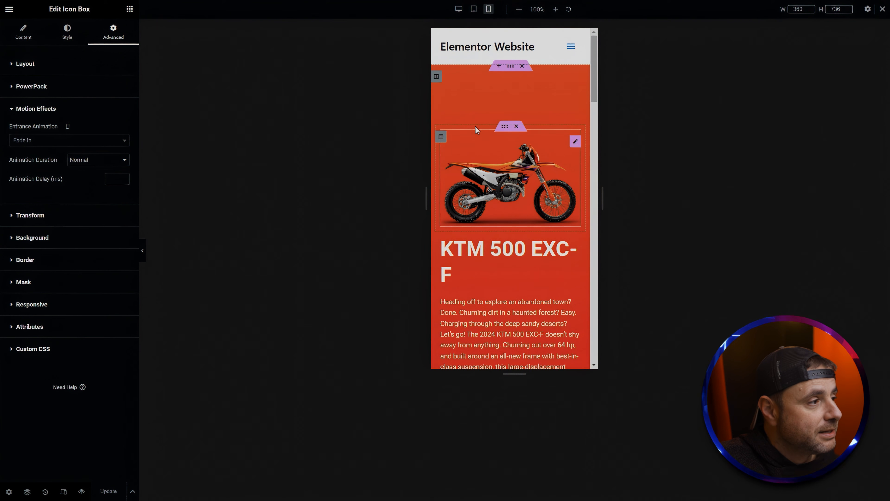
click(486, 94)
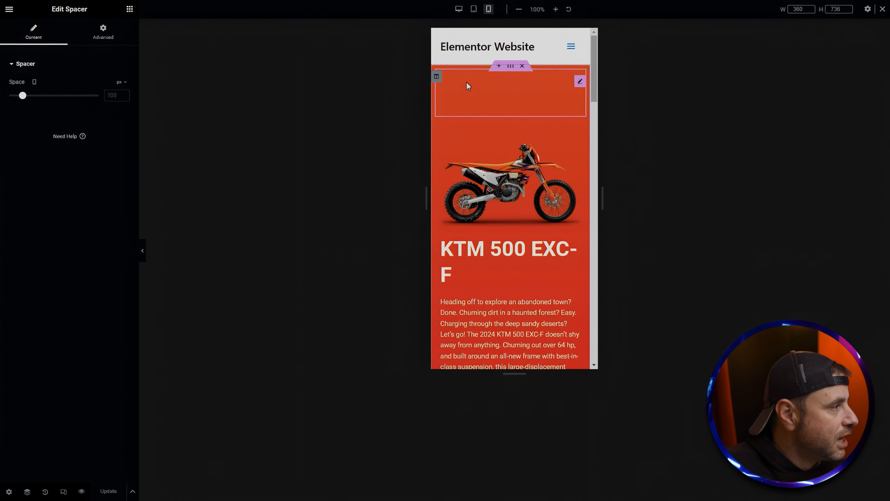
drag(24, 95, 19, 97)
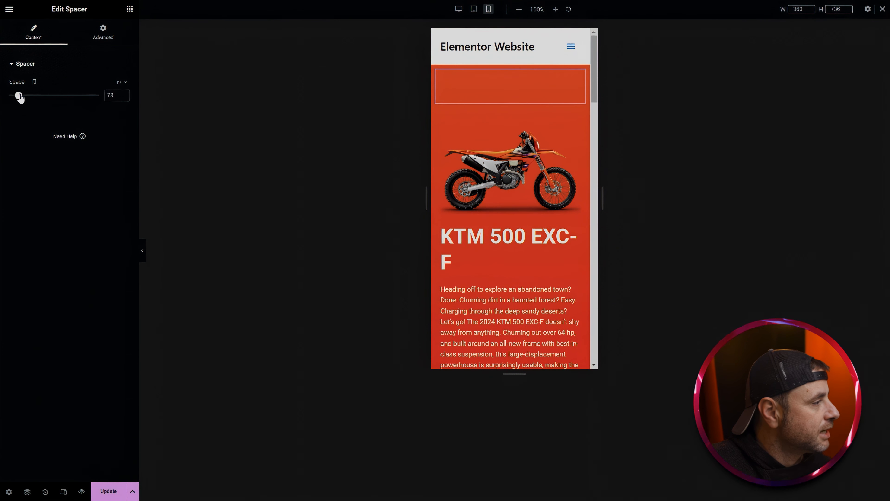
Set the mobile height of the spacer above the motorcycle image and the spacer below the hero text to 50 px each.
key(BackSpace)
key(BackSpace)
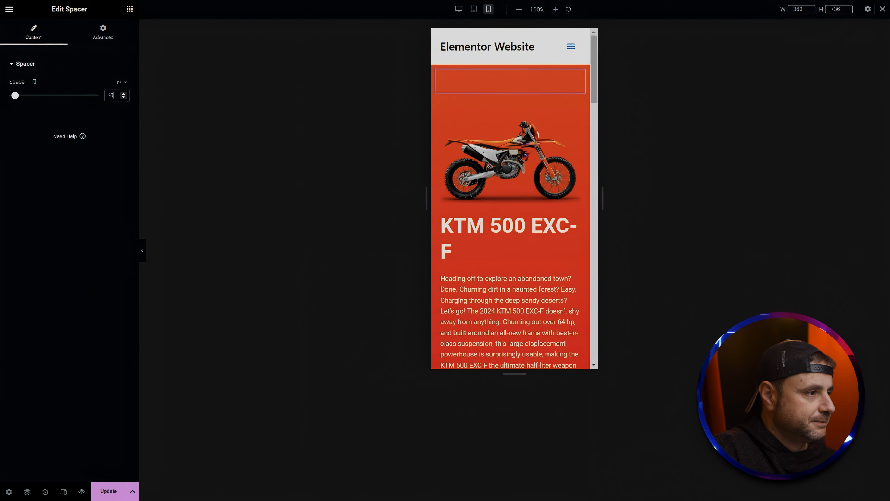
click(111, 95)
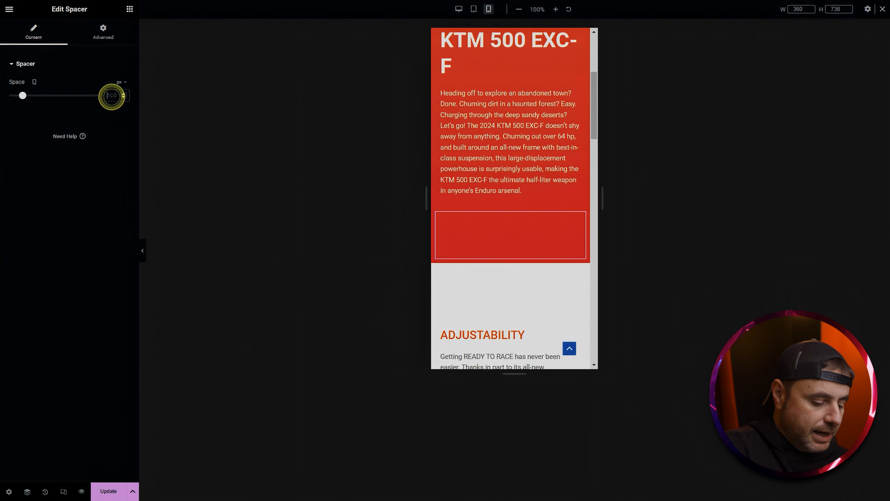
text(50)
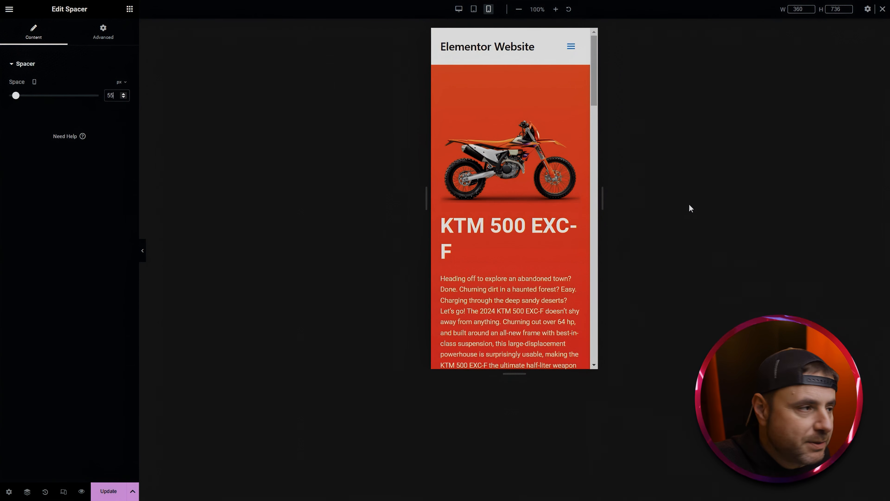
Set the KTM 500 EXC-F heading's mobile font size to 30 px in its typography settings.
click(500, 228)
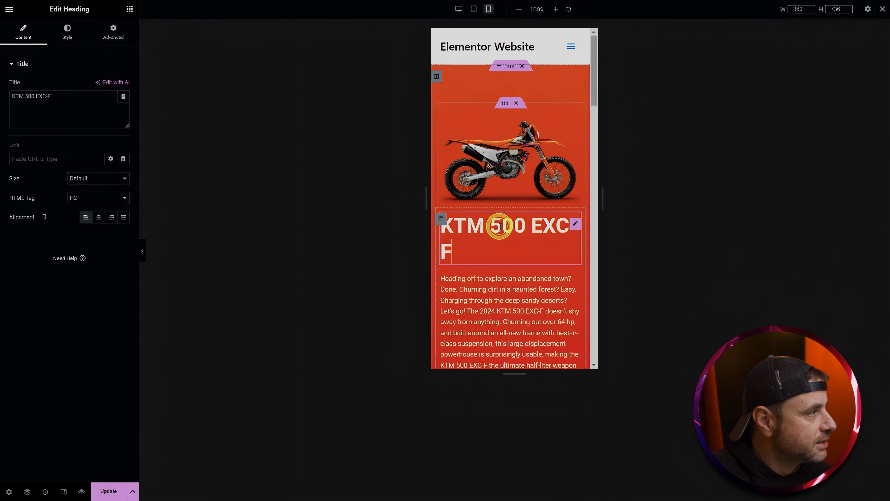
click(63, 33)
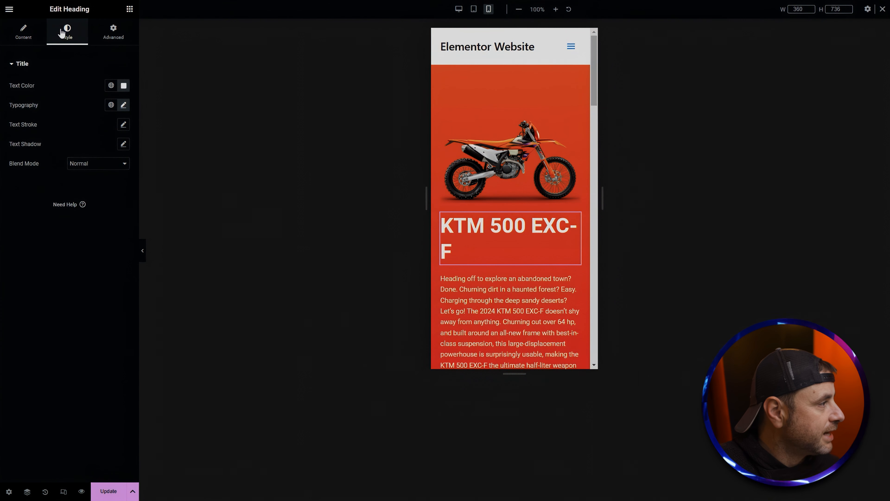
click(124, 105)
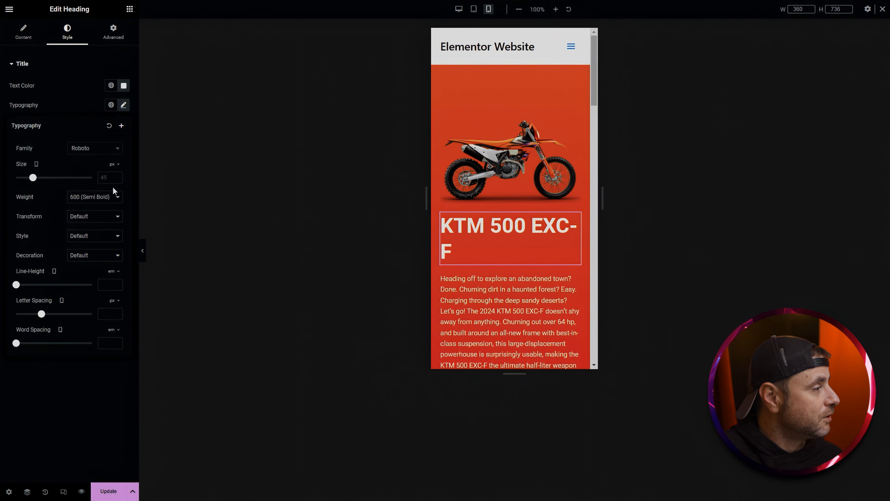
click(107, 178)
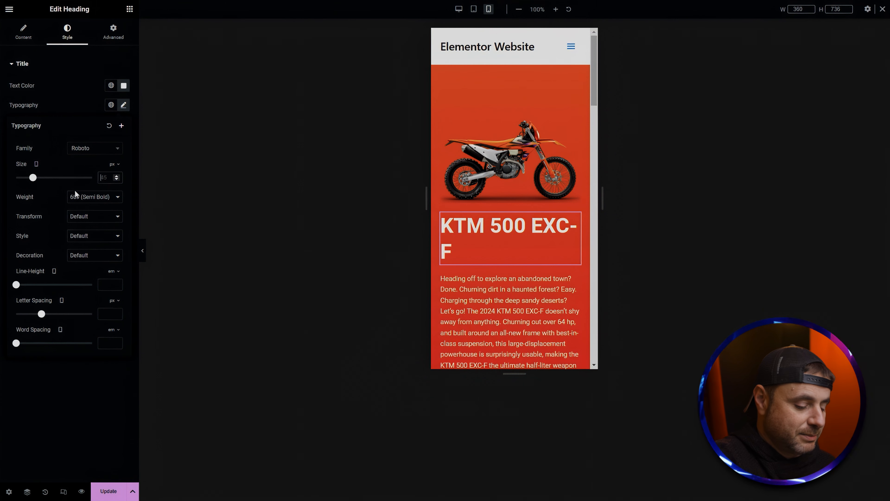
text(30)
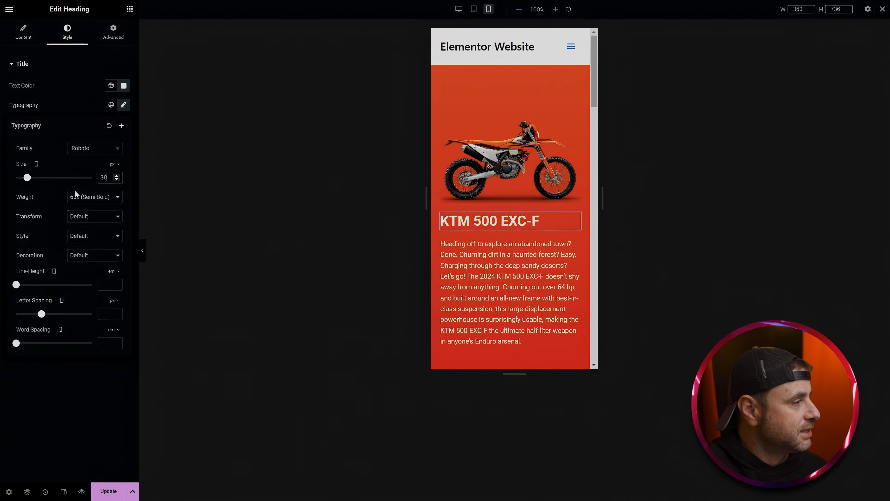
Enable reversed columns on mobile portrait for the Adjustability inner section.
scroll(501, 262, down, 3)
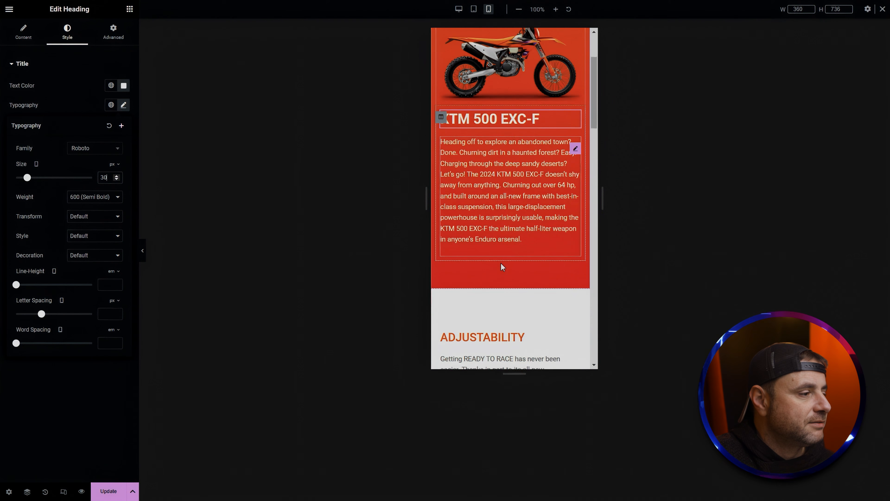
scroll(501, 265, down, 8)
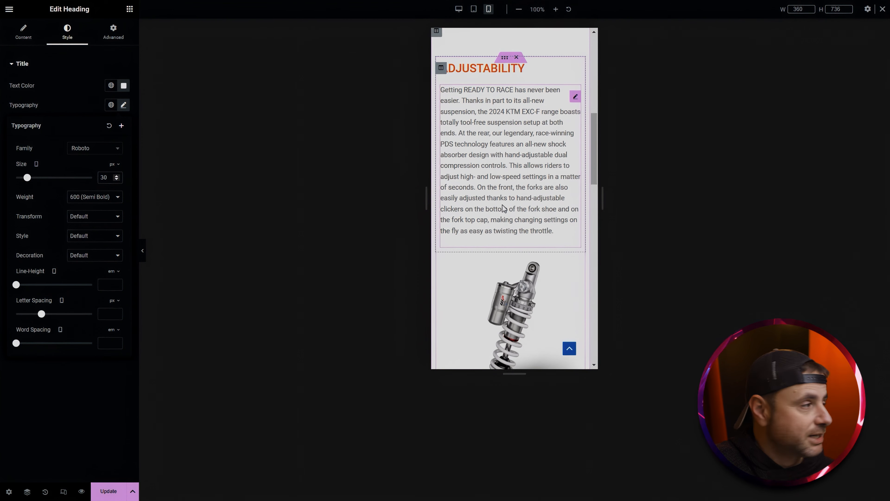
scroll(519, 299, down, 2)
scroll(519, 299, up, 4)
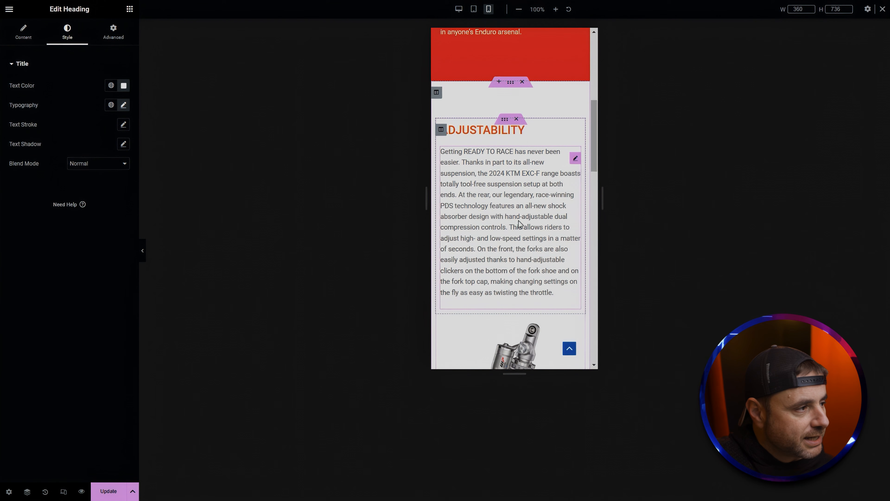
click(506, 121)
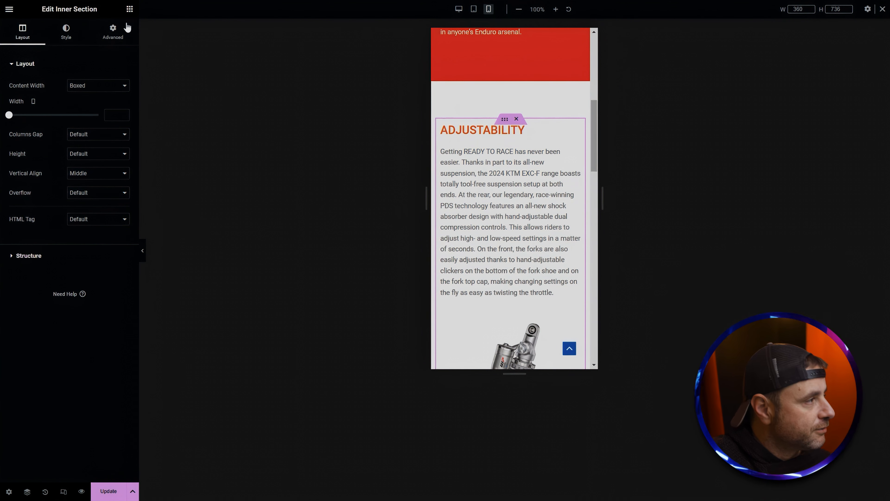
click(115, 32)
click(26, 277)
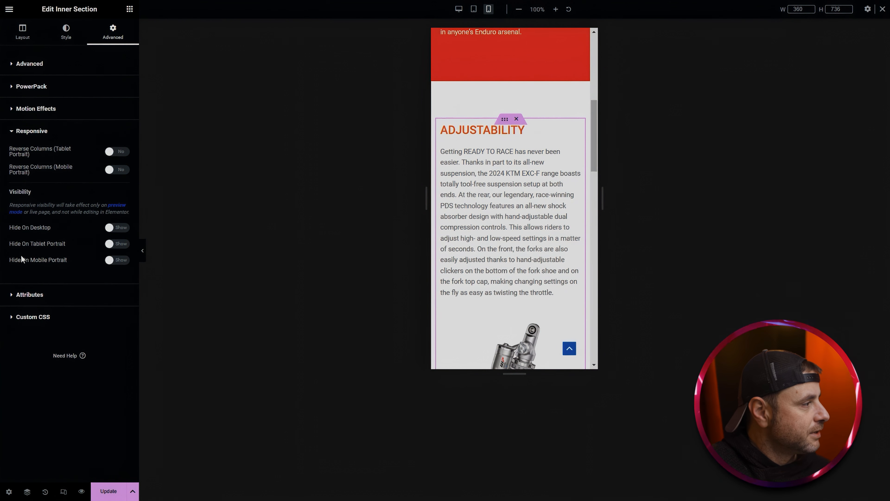
click(116, 170)
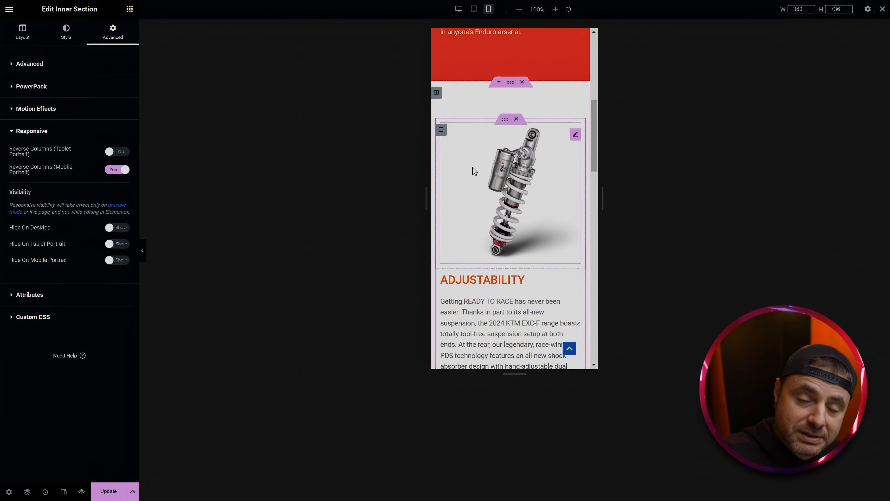
Enable reversed columns on mobile portrait for the contact section holding the form and map.
scroll(473, 172, down, 5)
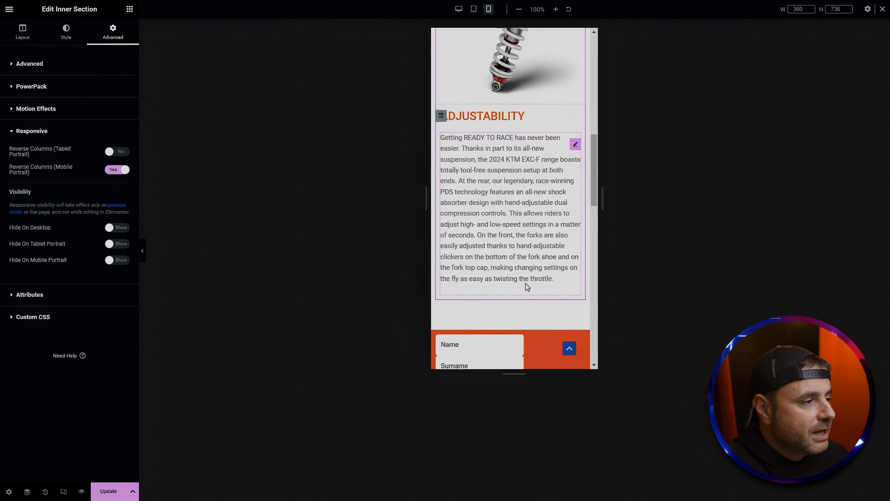
scroll(555, 171, down, 5)
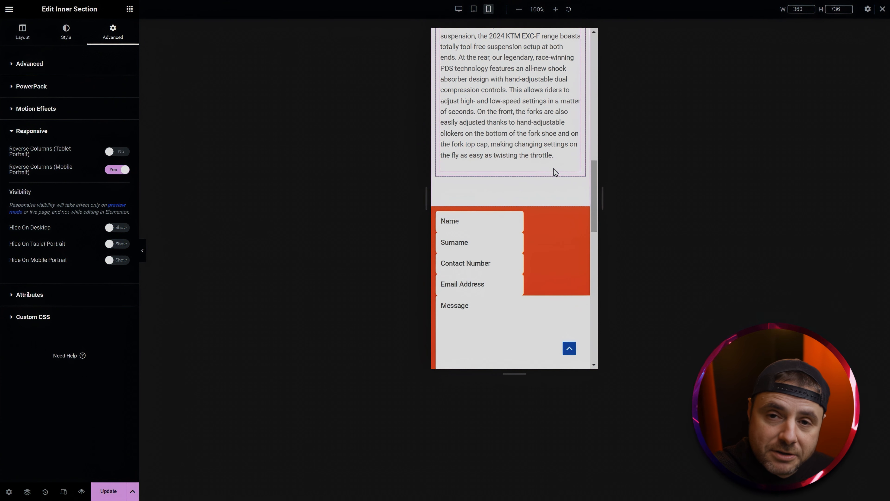
scroll(531, 303, down, 5)
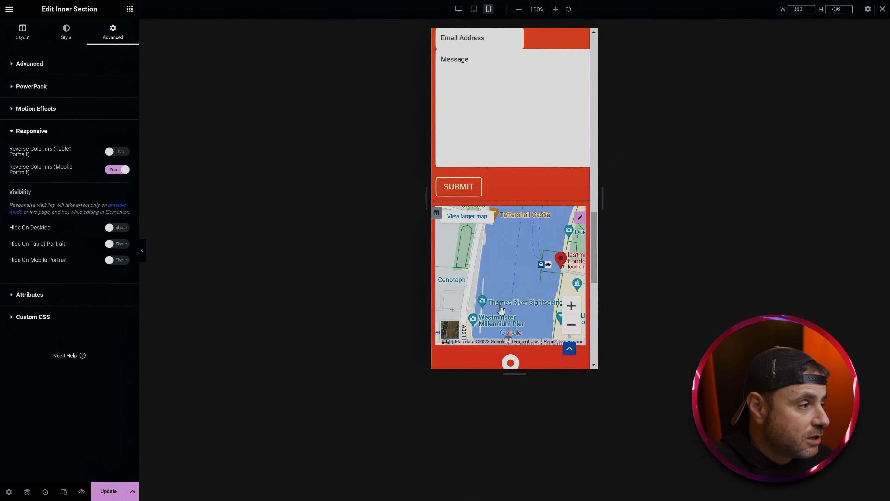
scroll(553, 237, up, 7)
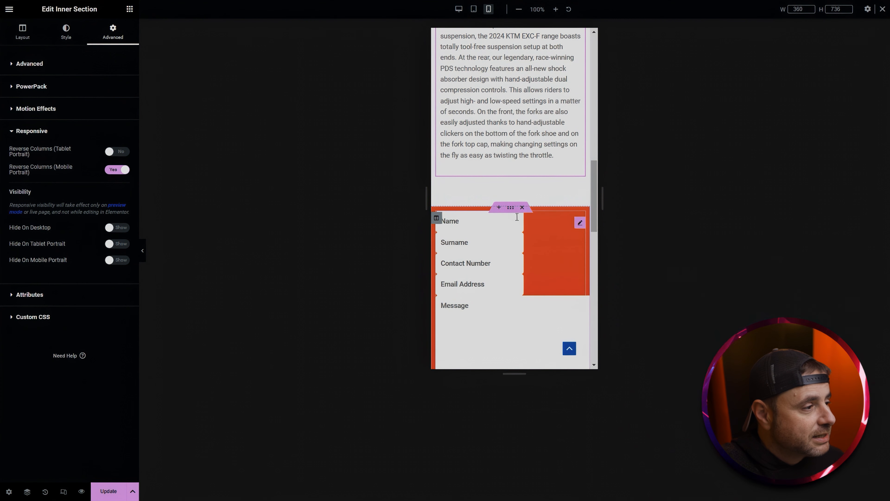
click(511, 207)
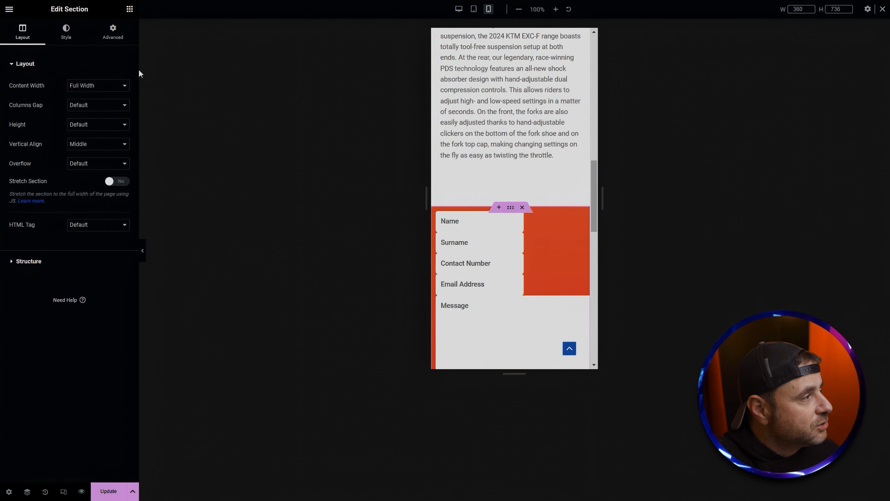
click(113, 31)
click(26, 278)
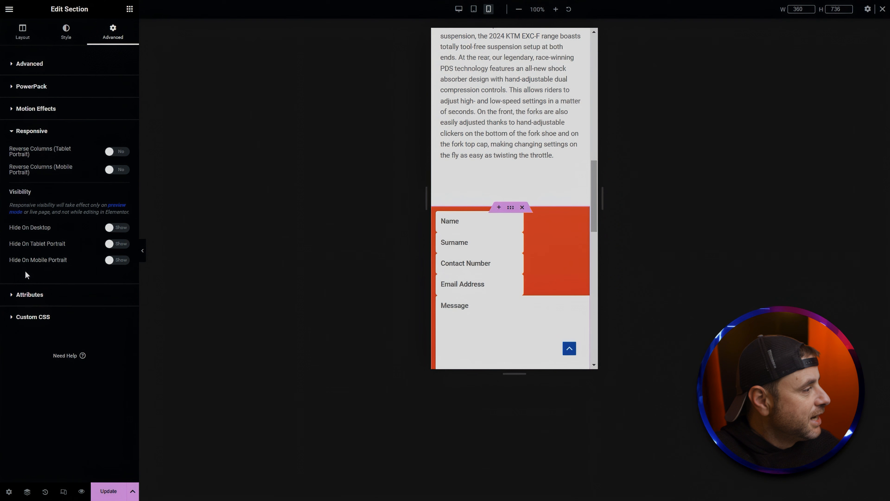
click(121, 171)
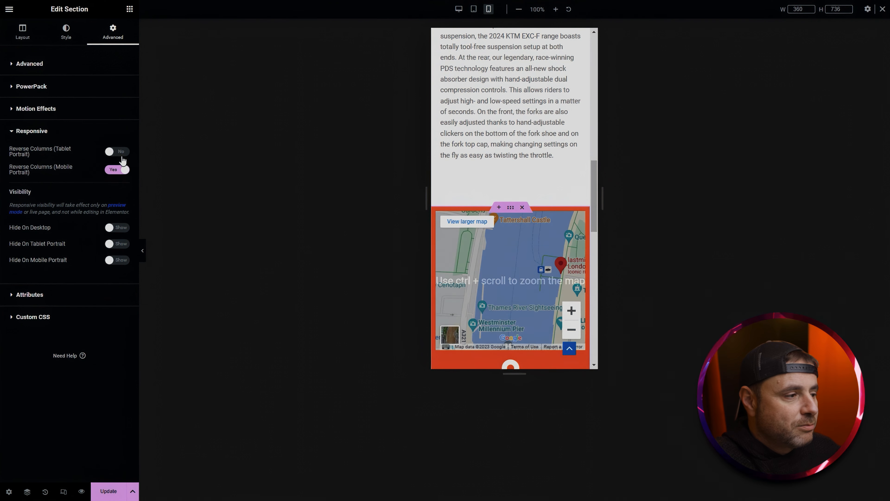
Check the mobile layout, save the page, and preview it at desktop width down to the contact section.
scroll(447, 263, down, 5)
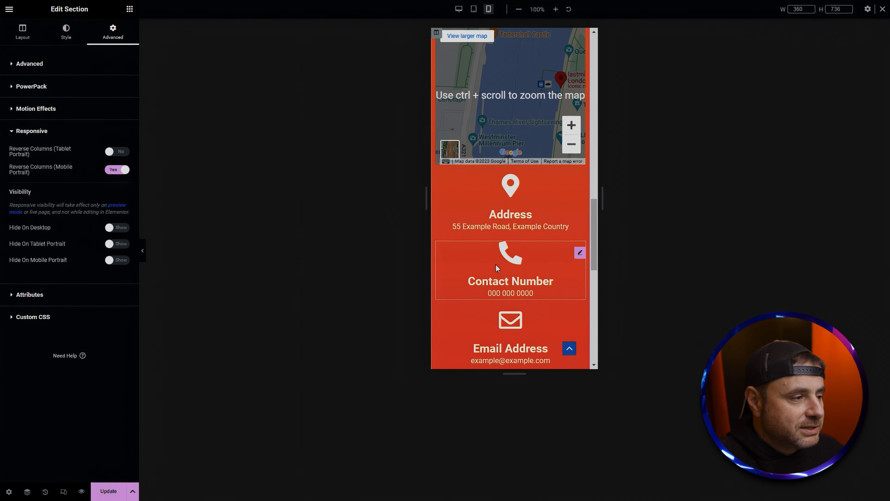
scroll(519, 256, down, 5)
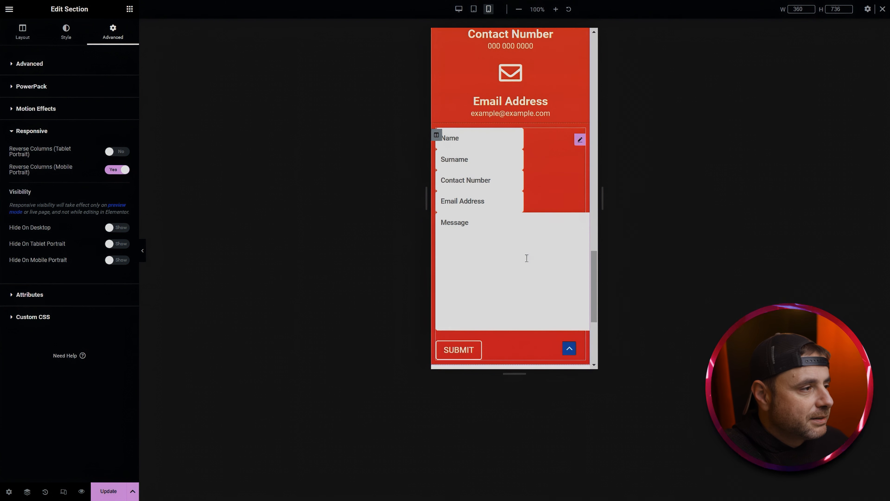
scroll(539, 259, up, 10)
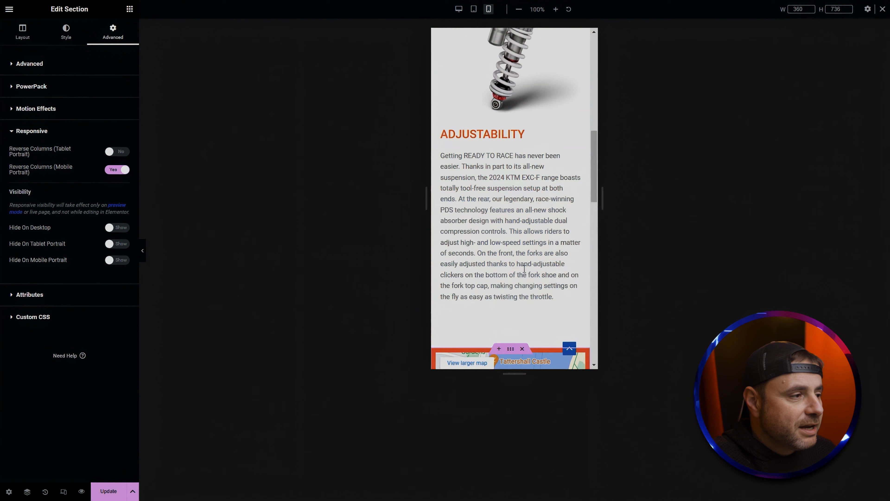
key(ctrl+s)
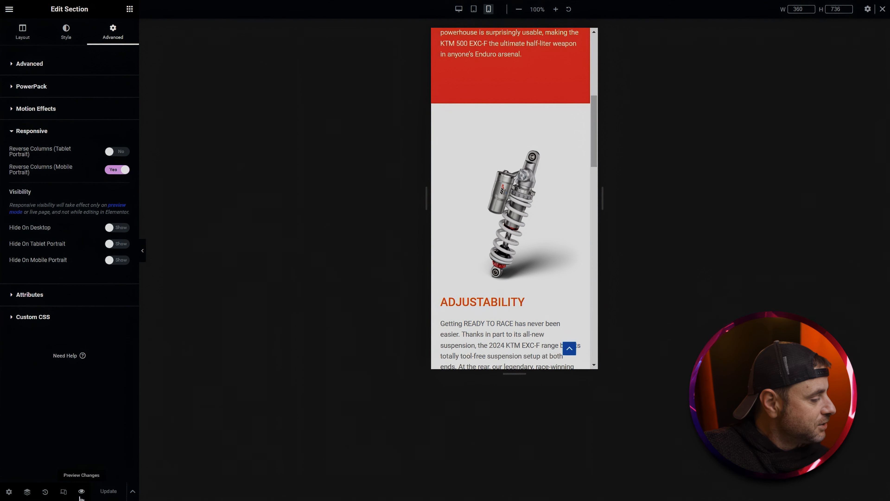
click(80, 493)
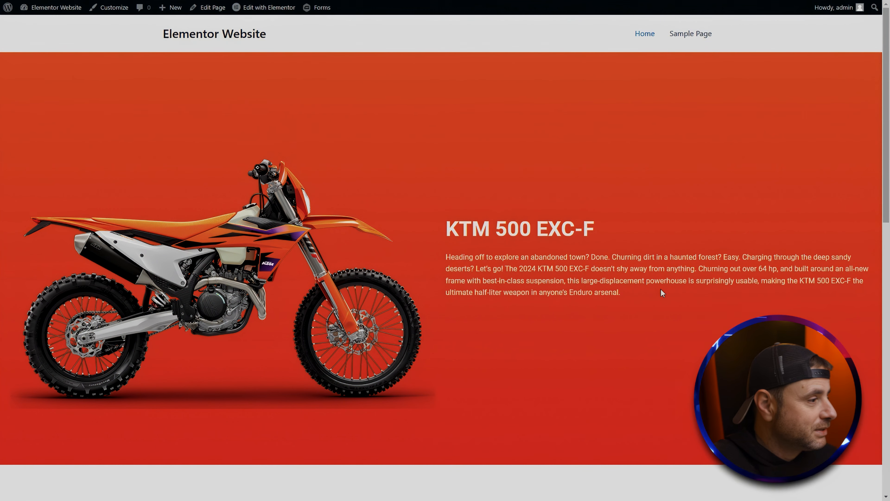
scroll(661, 288, down, 15)
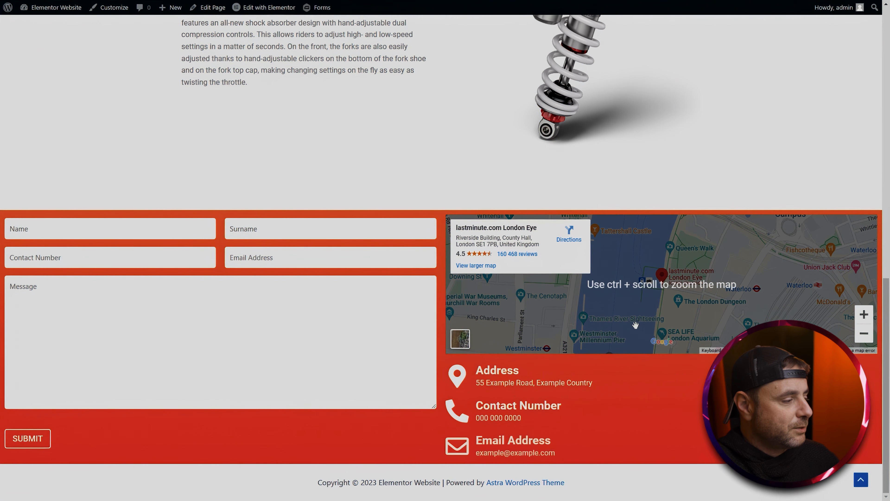
scroll(661, 289, up, 2)
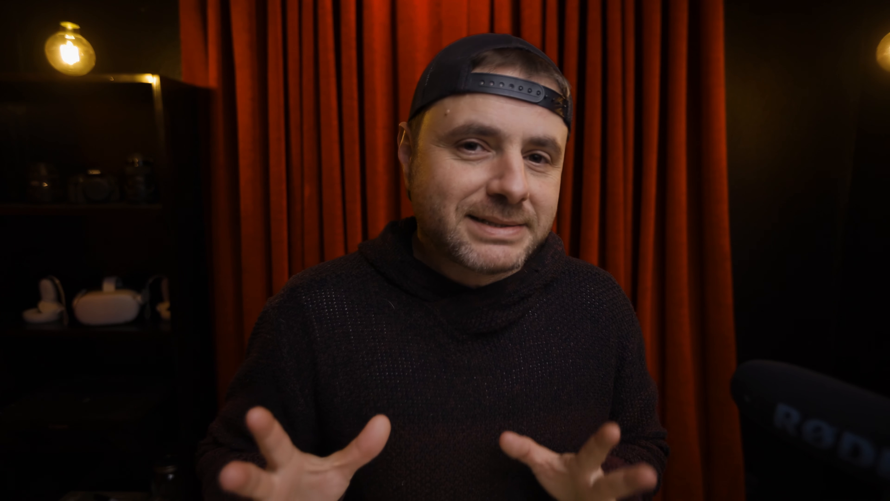